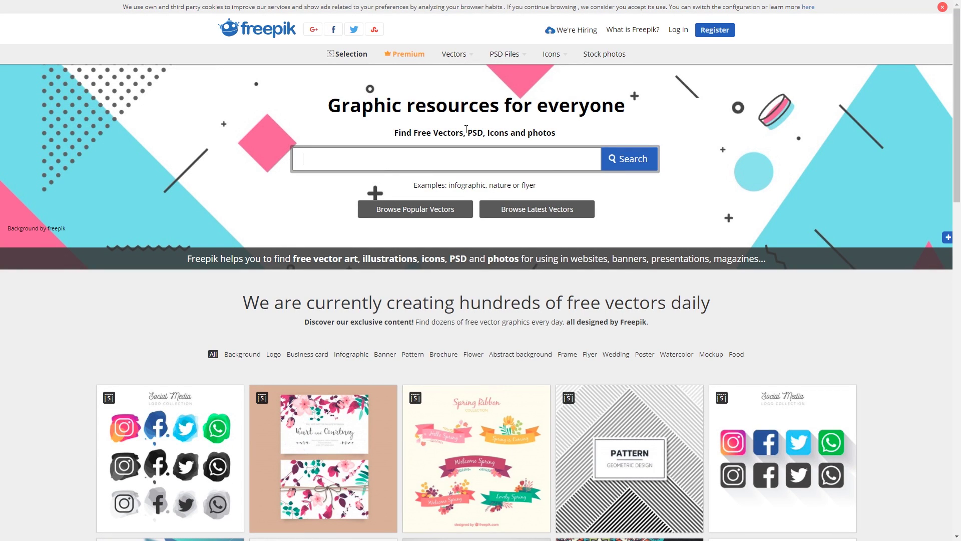
Search the site for "mockup" and open the street poster mock-up design from the results
type("ckup")
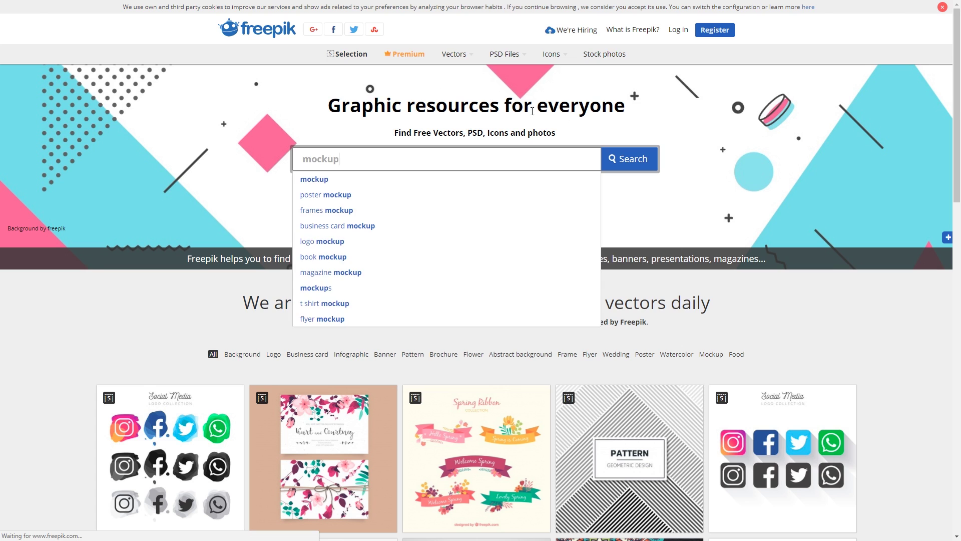
left_click(636, 158)
scroll(373, 270, "down", 3)
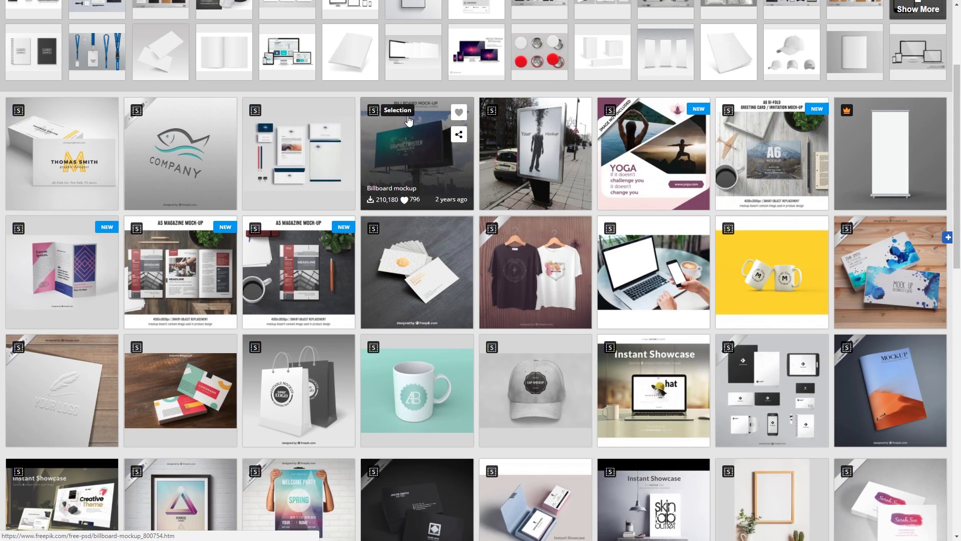
left_click(533, 138)
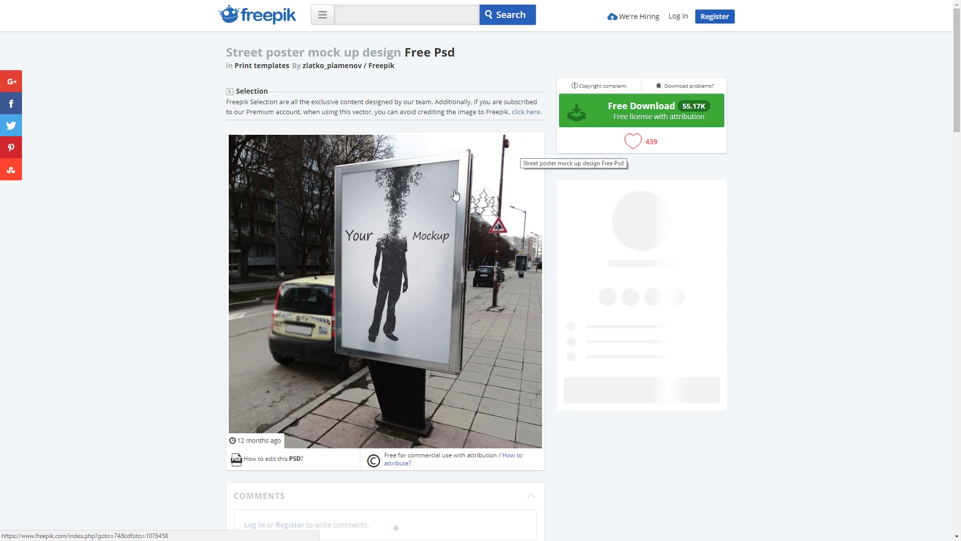
Download the street poster mock-up with the free license
left_click(637, 114)
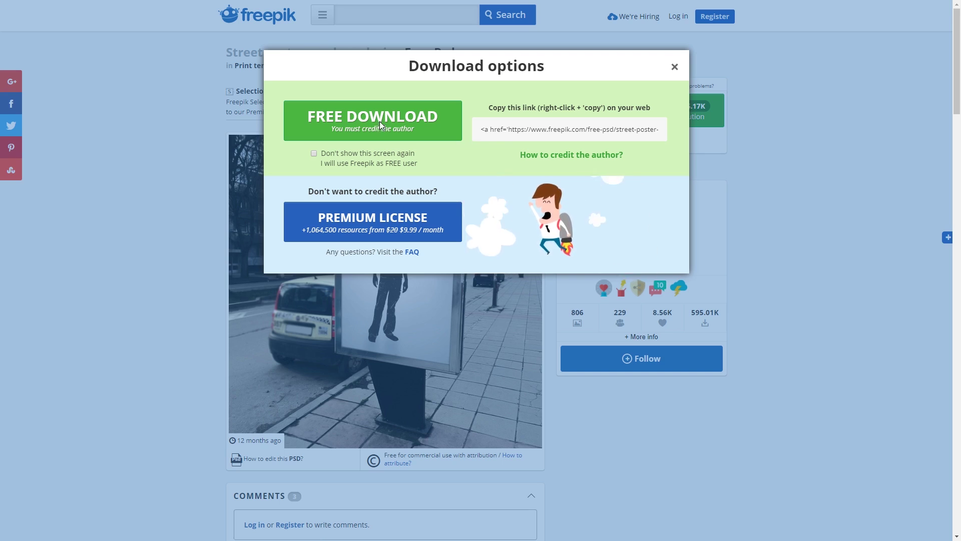
left_click(380, 121)
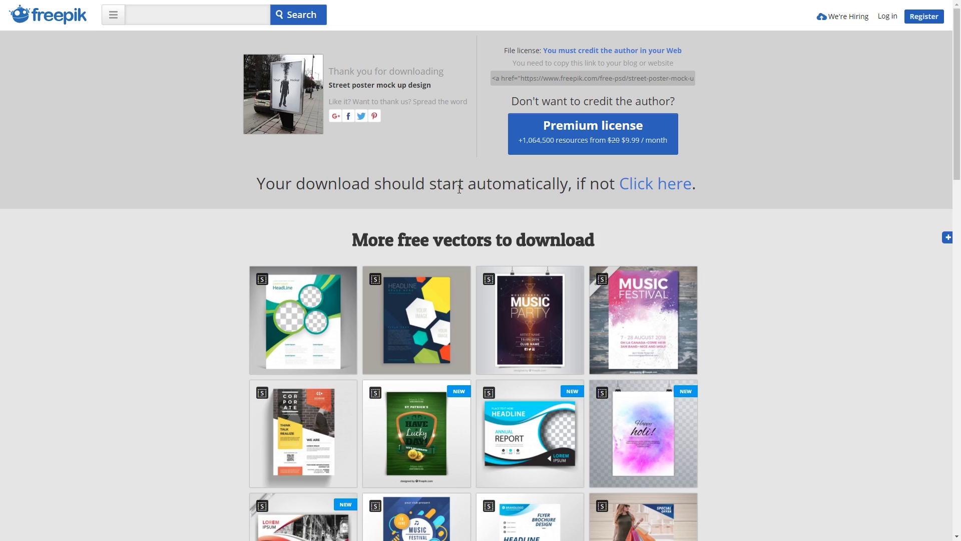
left_click(665, 185)
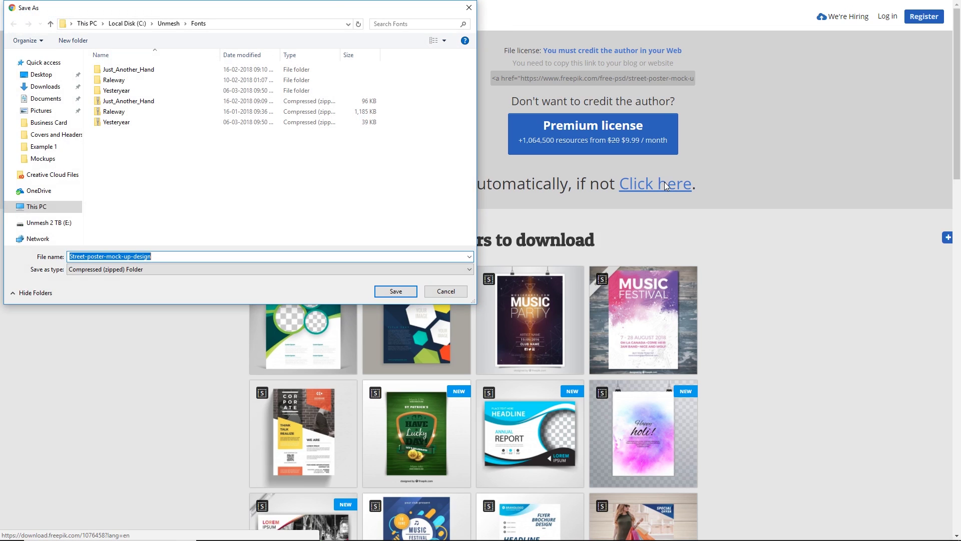
Save the zip as Test_Street-poster-mock-up-design in the Video Works > Mockups > Downloads folder
left_click(171, 26)
double_click(121, 206)
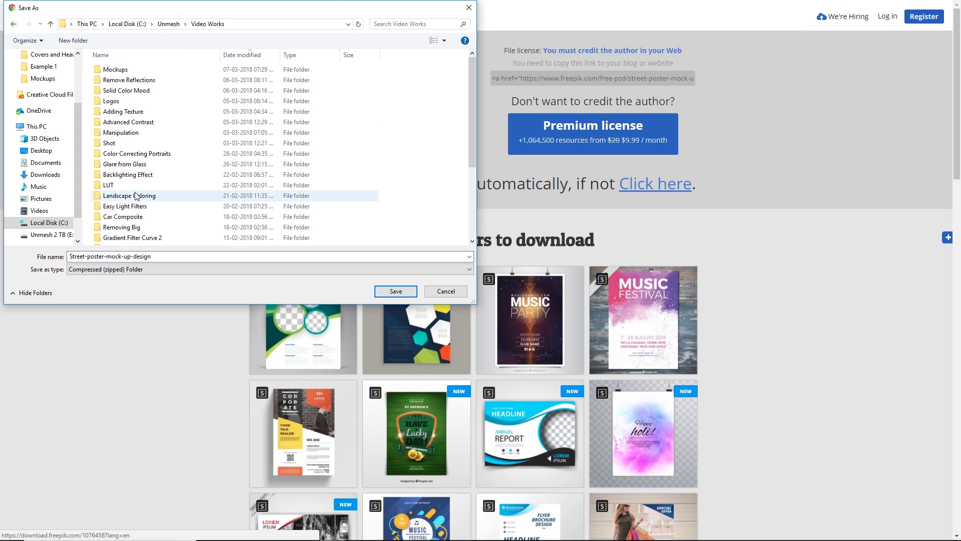
double_click(133, 71)
double_click(133, 76)
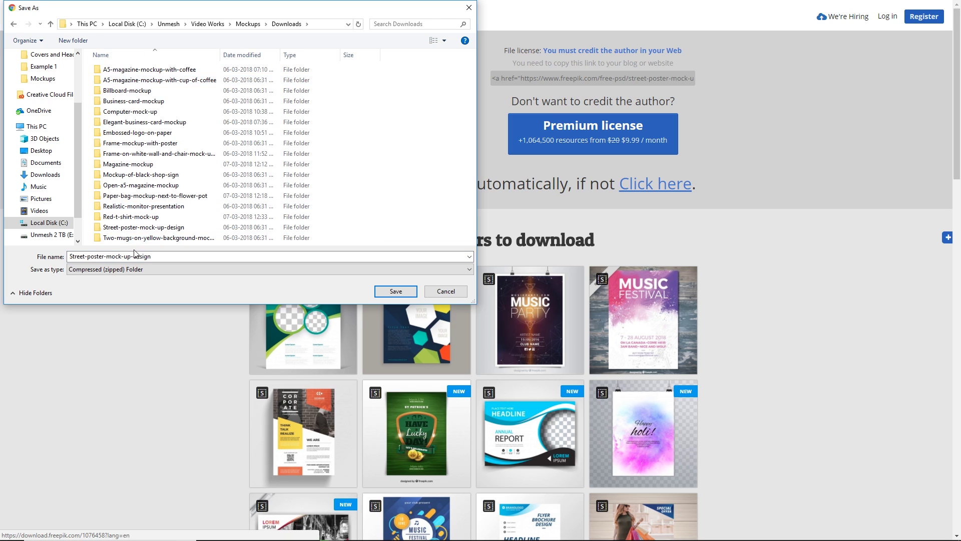
left_click(113, 260)
left_click(138, 257)
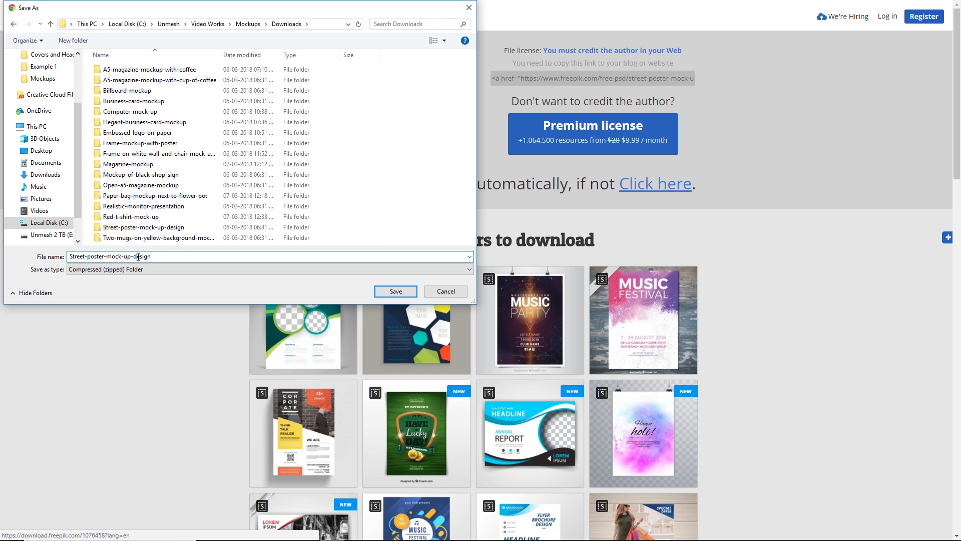
type("Test_")
left_click(394, 294)
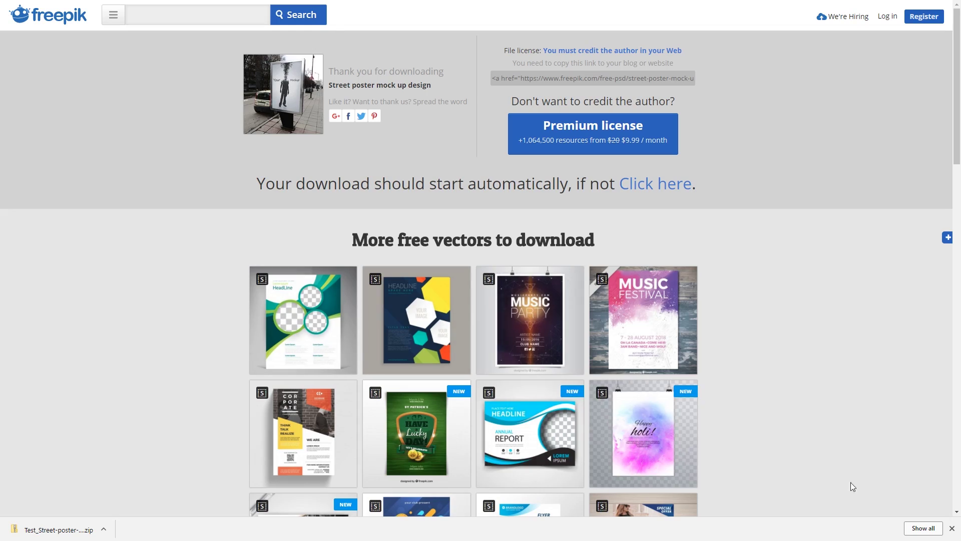
Extract the downloaded zip with 7-Zip into its own Test_Street-poster-mock-up-design folder and open that folder
left_click(923, 529)
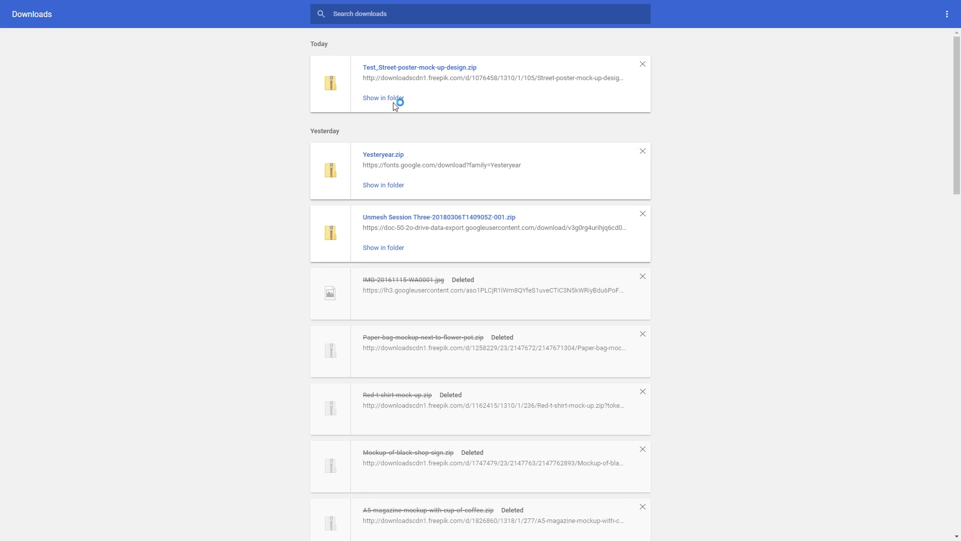
left_click(394, 101)
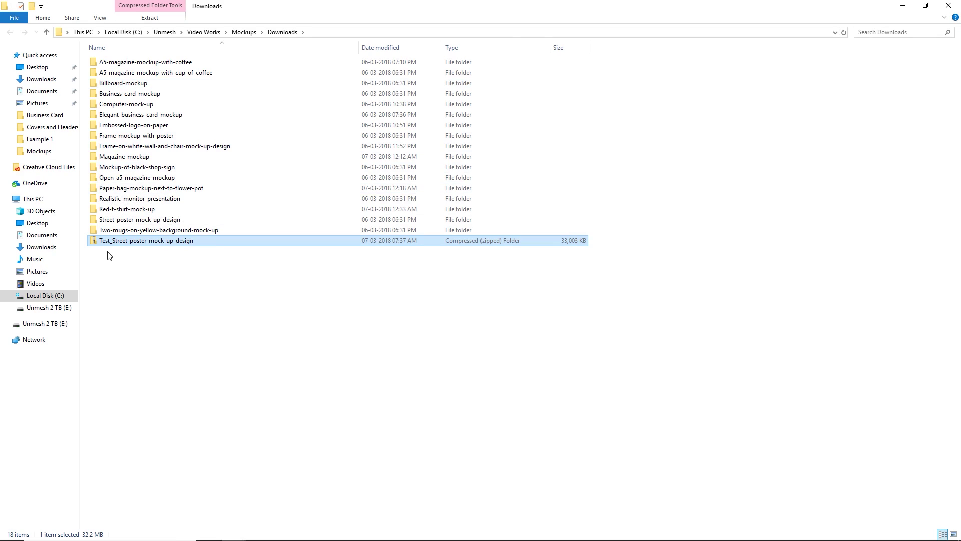
right_click(115, 242)
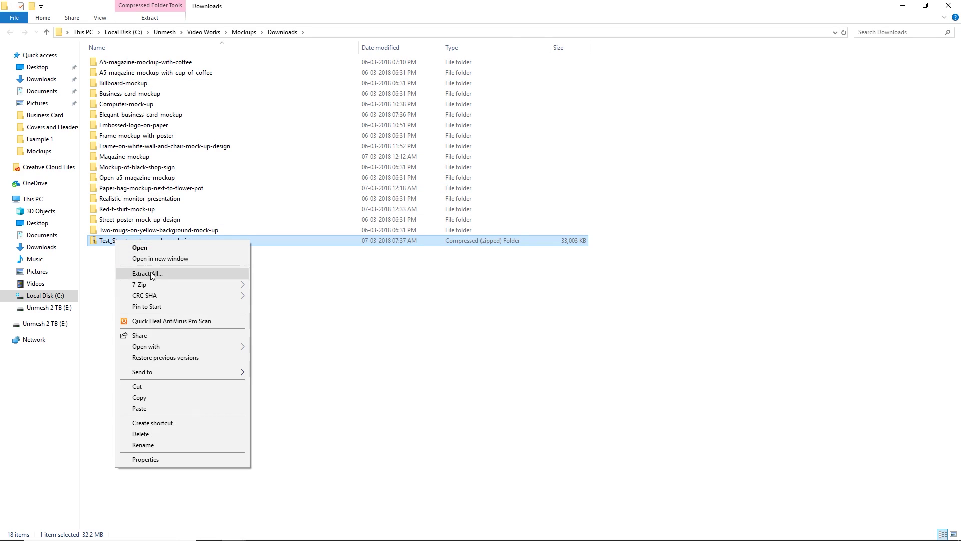
mouse_move(155, 285)
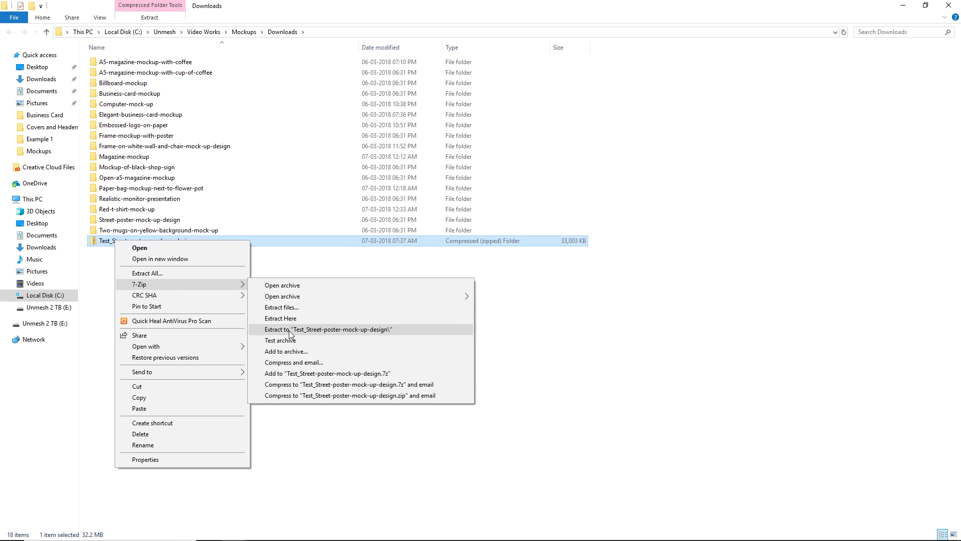
left_click(328, 330)
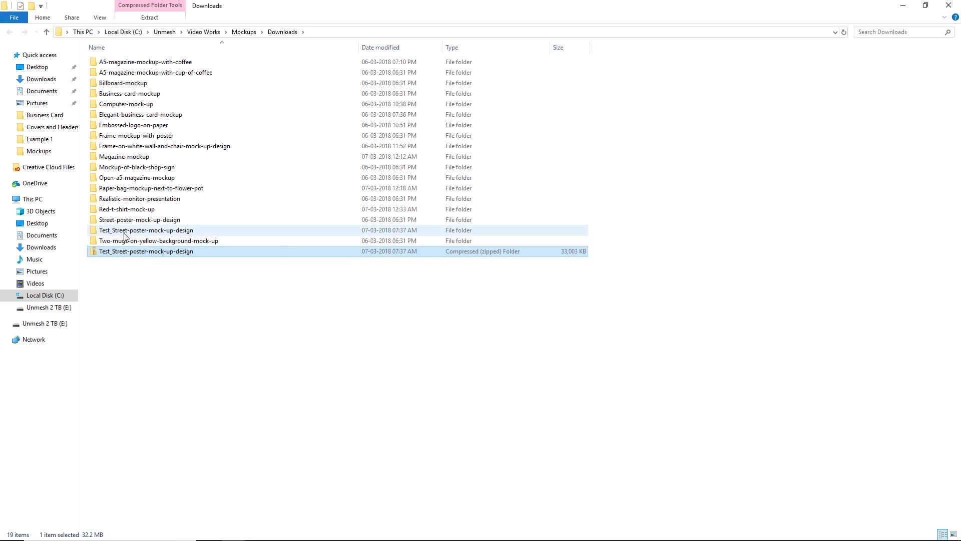
double_click(124, 233)
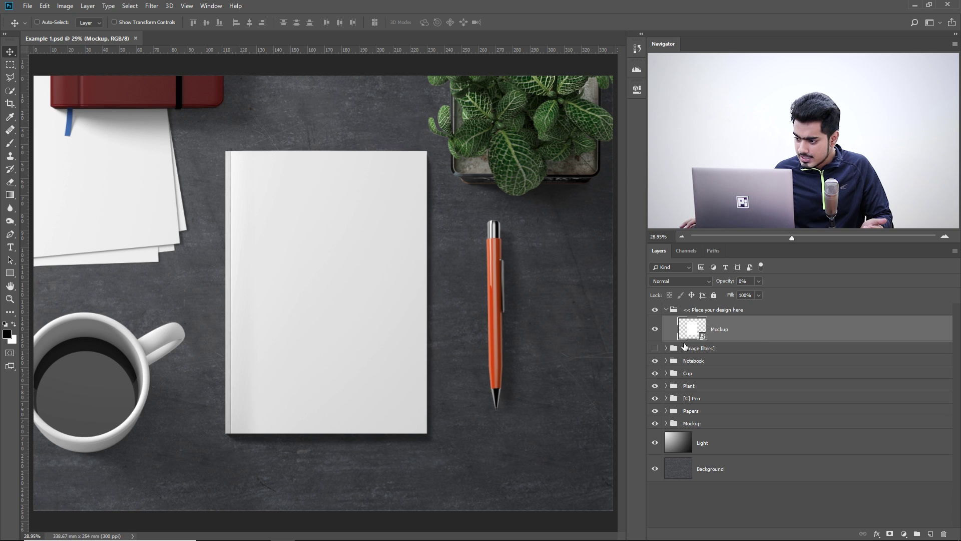
In Photoshop, open the contents of the Mockup smart object in Example 1.psd for editing
double_click(366, 264)
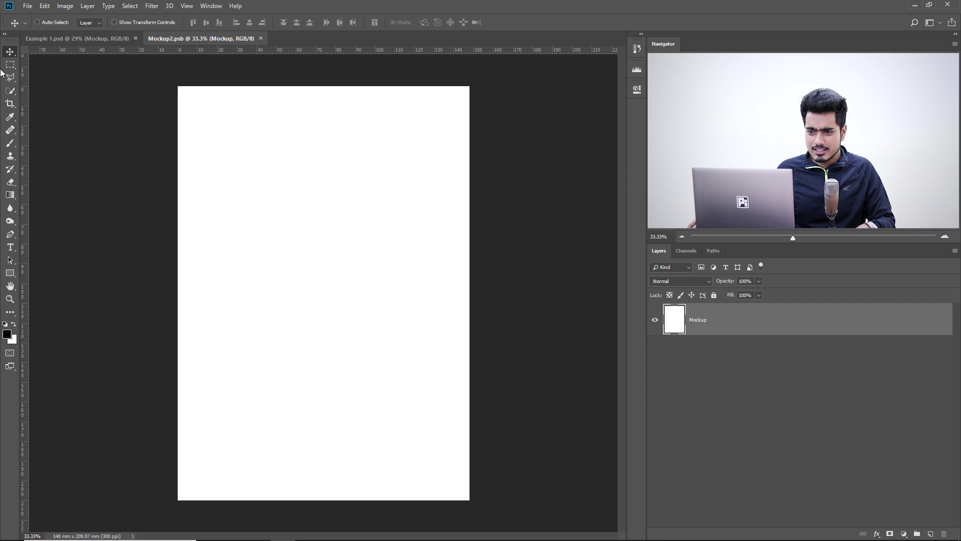
Open the white name-logo PNG from the Source folder and copy its layer into Mockup2.psb
left_click(27, 6)
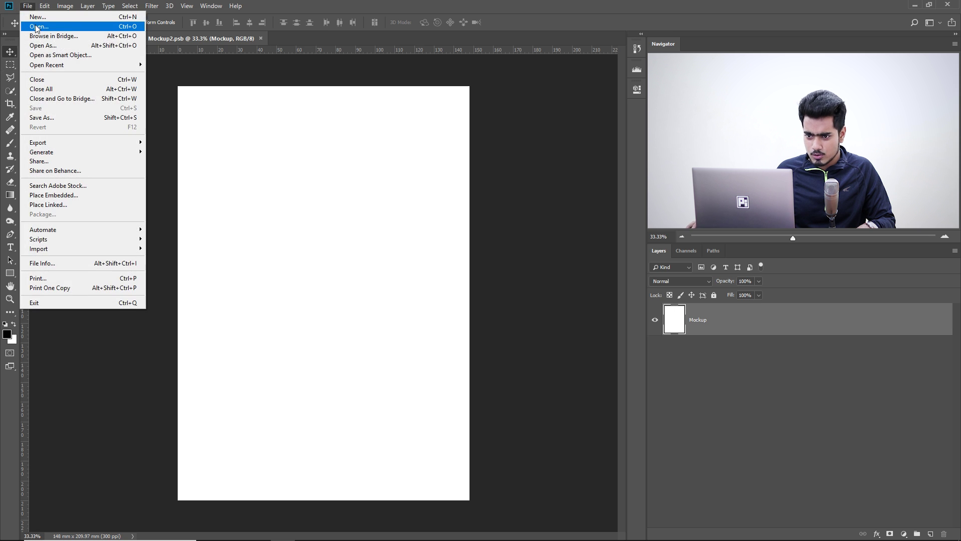
left_click(39, 26)
double_click(166, 78)
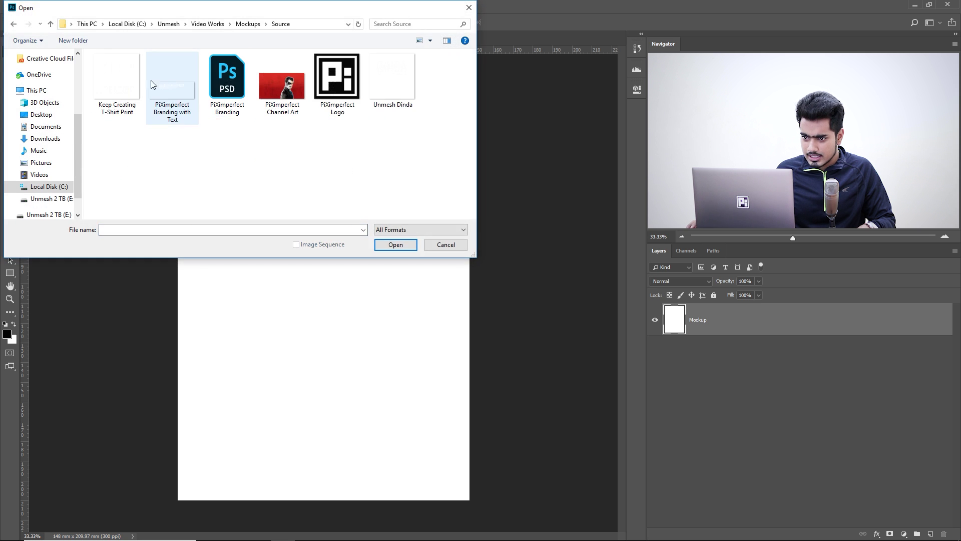
left_click(169, 82)
left_click(287, 86)
left_click(390, 77)
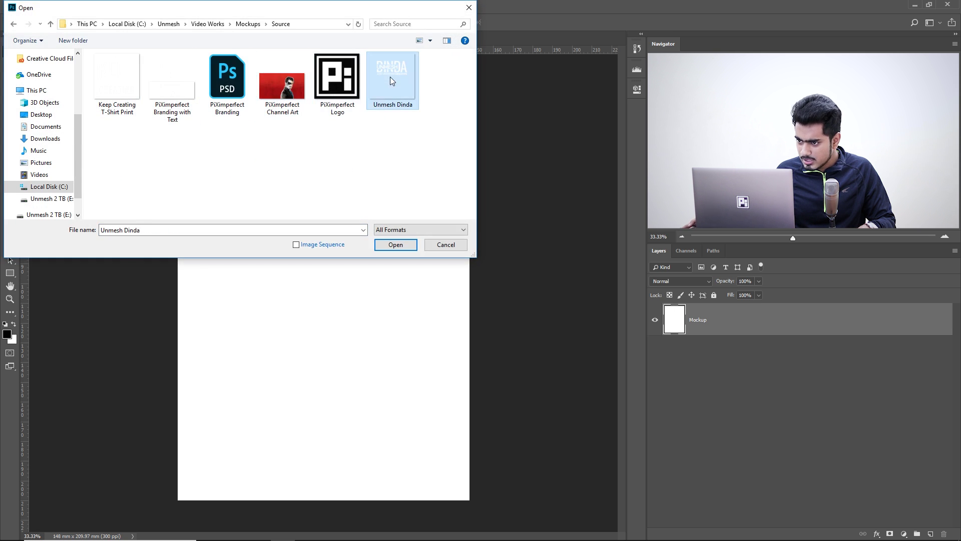
left_click(403, 246)
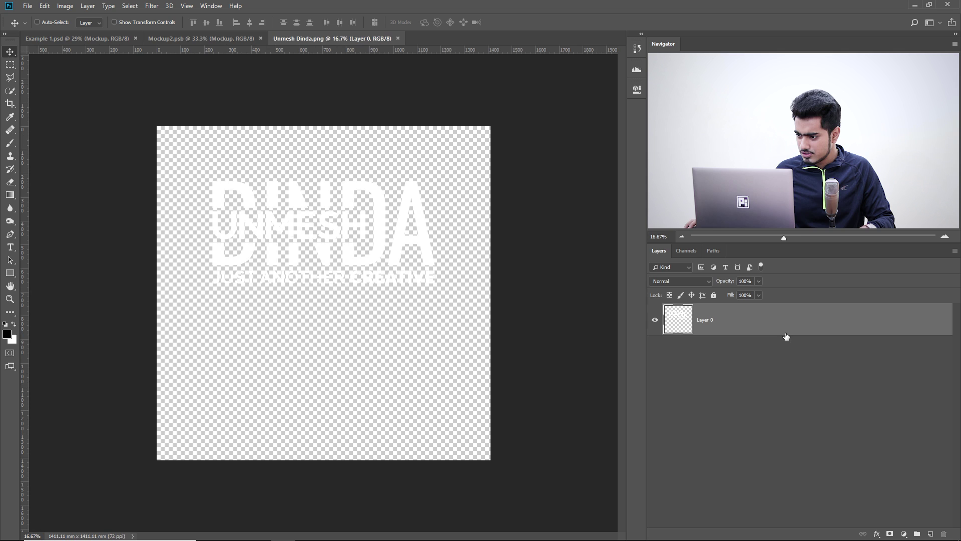
left_click_drag(791, 326, 321, 221)
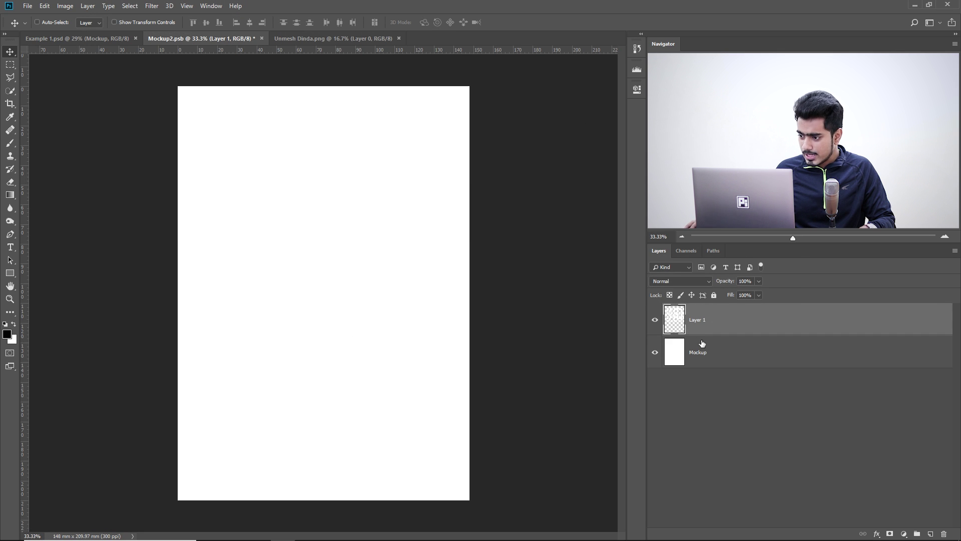
Add a Solid Color fill layer with hex cd201f directly above the Mockup layer
left_click(702, 343)
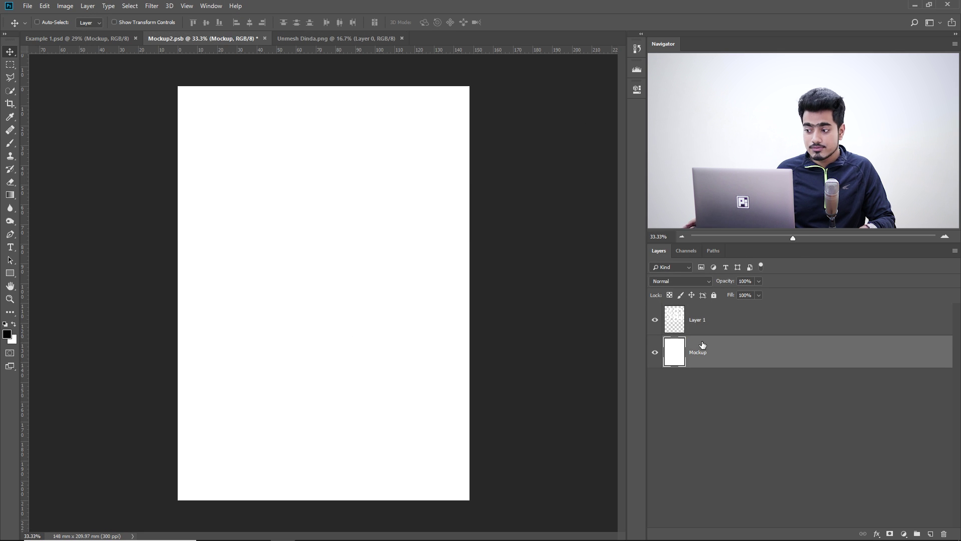
left_click(904, 534)
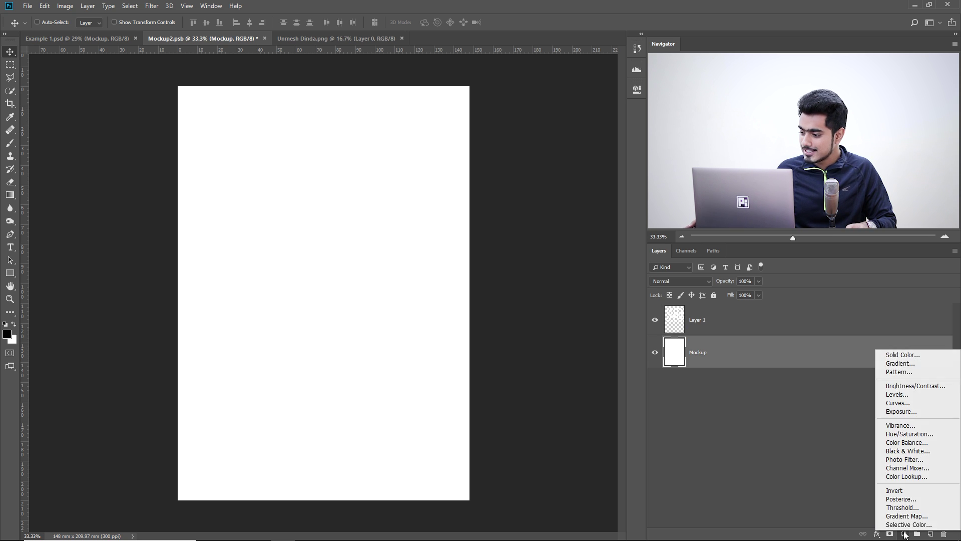
left_click(912, 357)
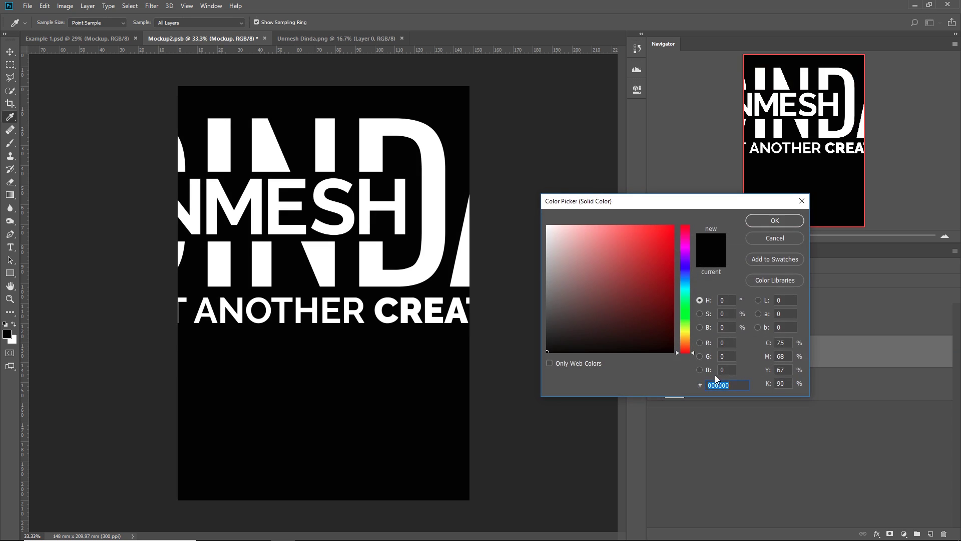
type("cd2")
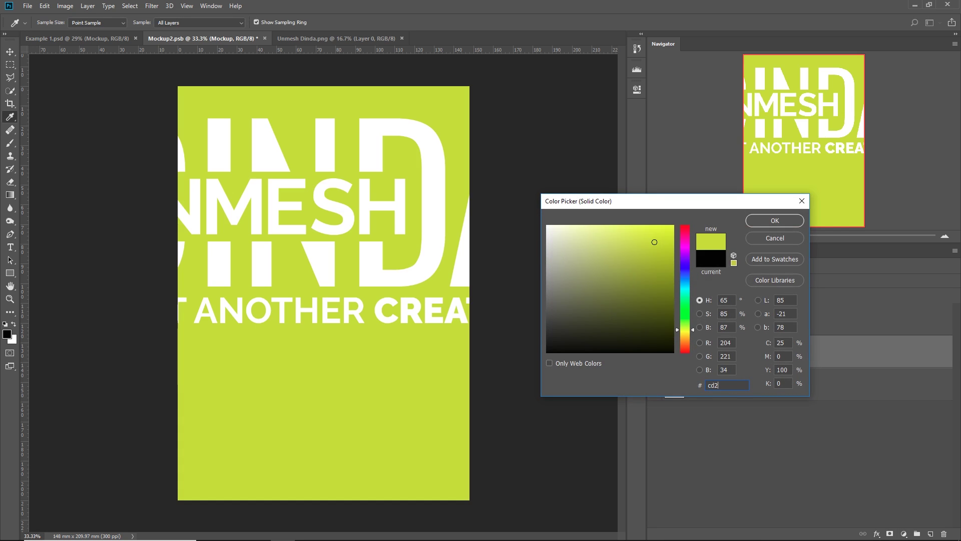
type("01f")
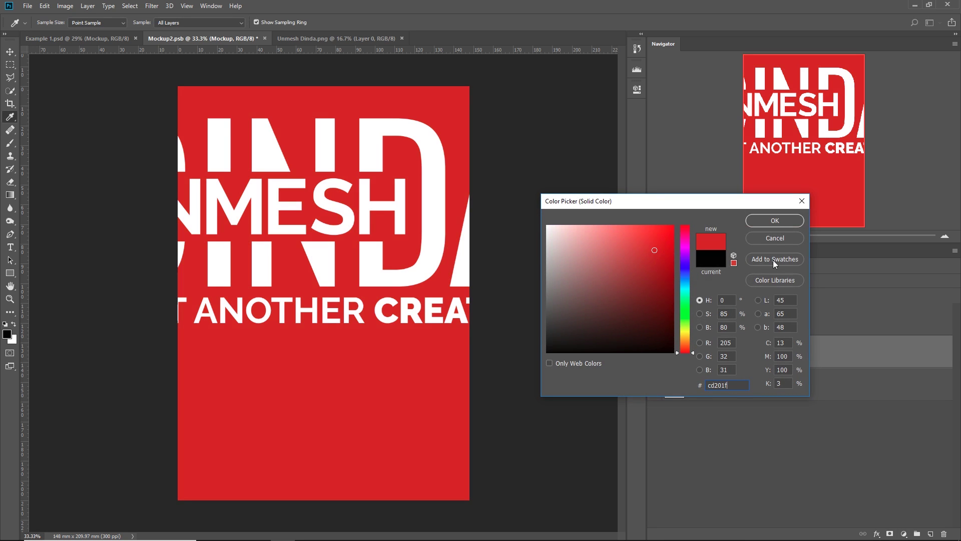
left_click(775, 220)
Scale the logo layer down proportionally to about 100 mm wide so it fits within the cover
left_click(690, 323)
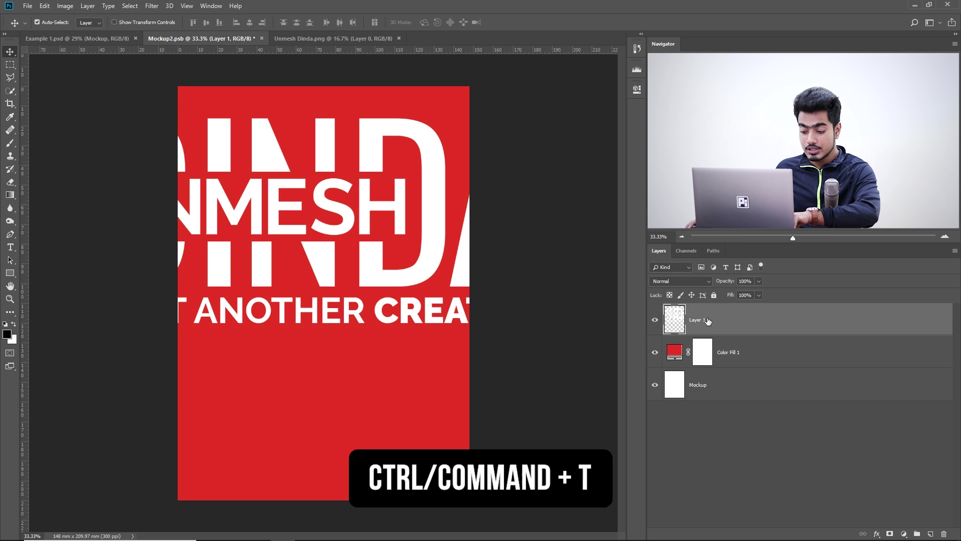
key("ctrl")
key("ctrl+t")
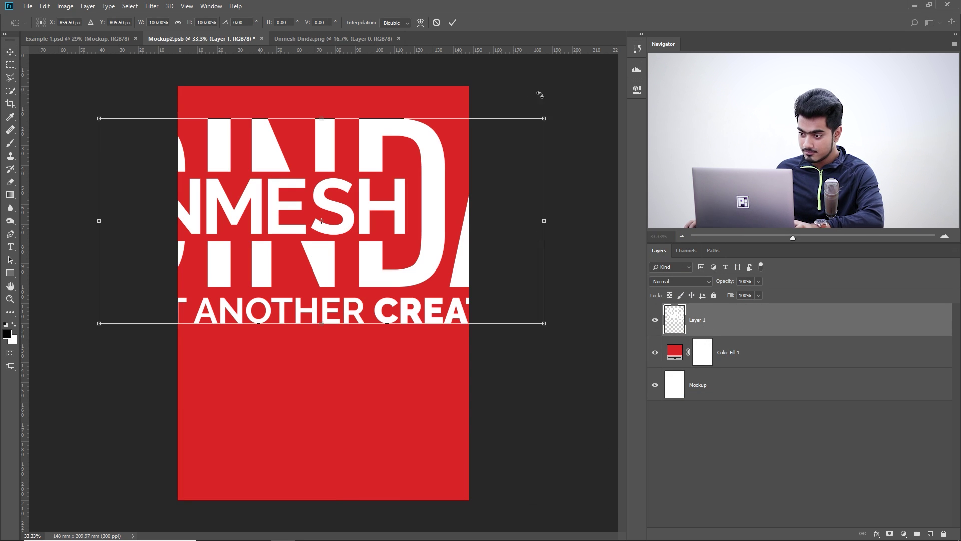
left_click_drag(542, 118, 379, 206)
key("Return")
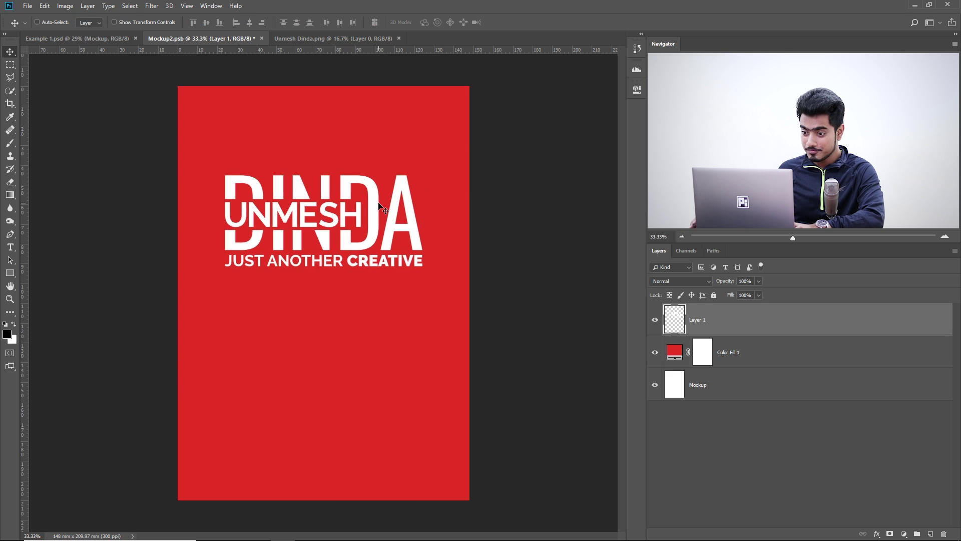
Save the smart object's contents and switch to Example 1.psd to view the updated mockup
key("ctrl+s")
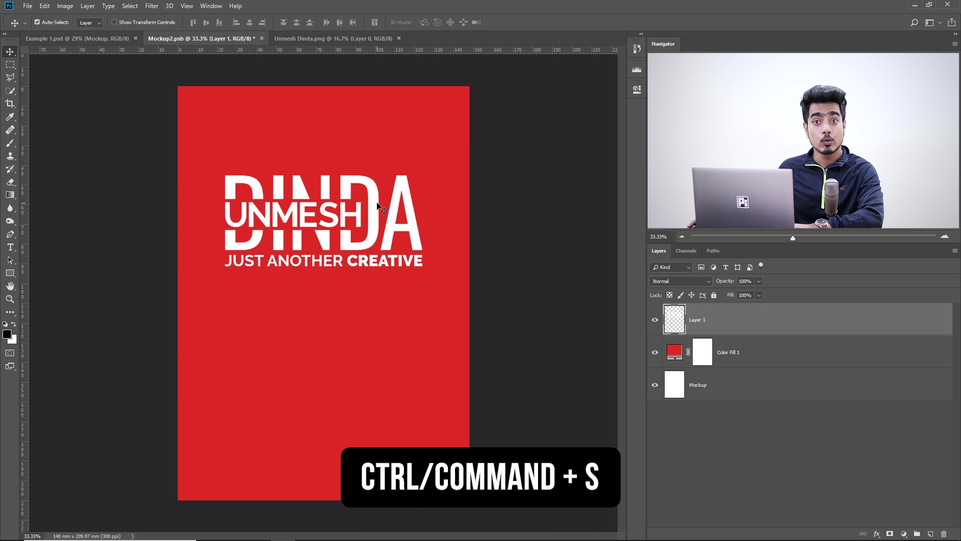
left_click(28, 5)
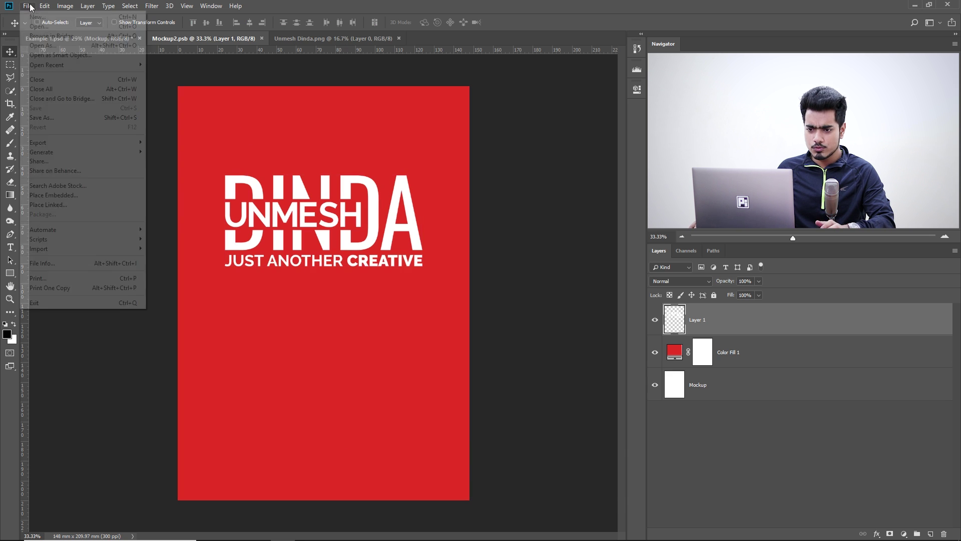
left_click(224, 48)
left_click(95, 40)
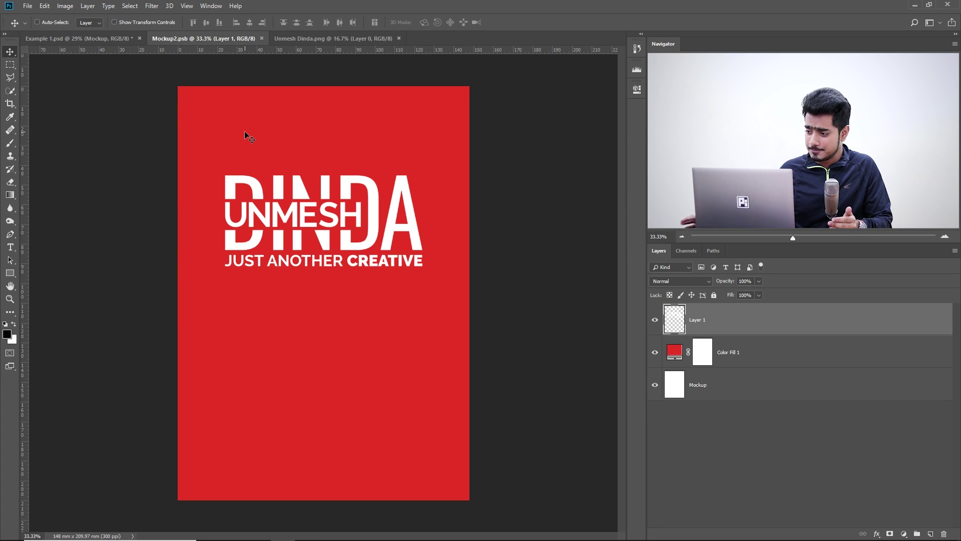
Delete the pasted logo layer from Mockup2.psb and place the white name-logo PNG from the Source folder as an embedded object
left_click_drag(894, 325, 944, 533)
left_click(28, 6)
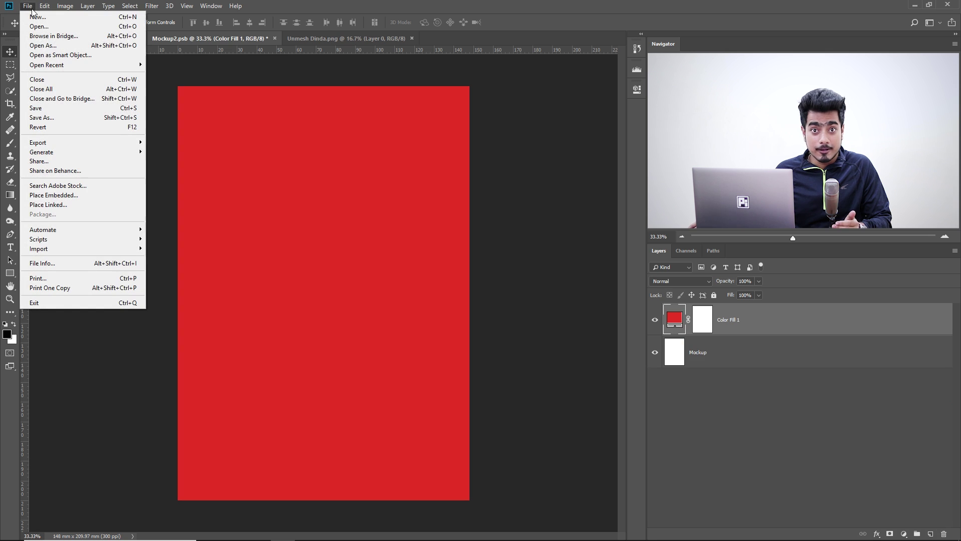
left_click(59, 194)
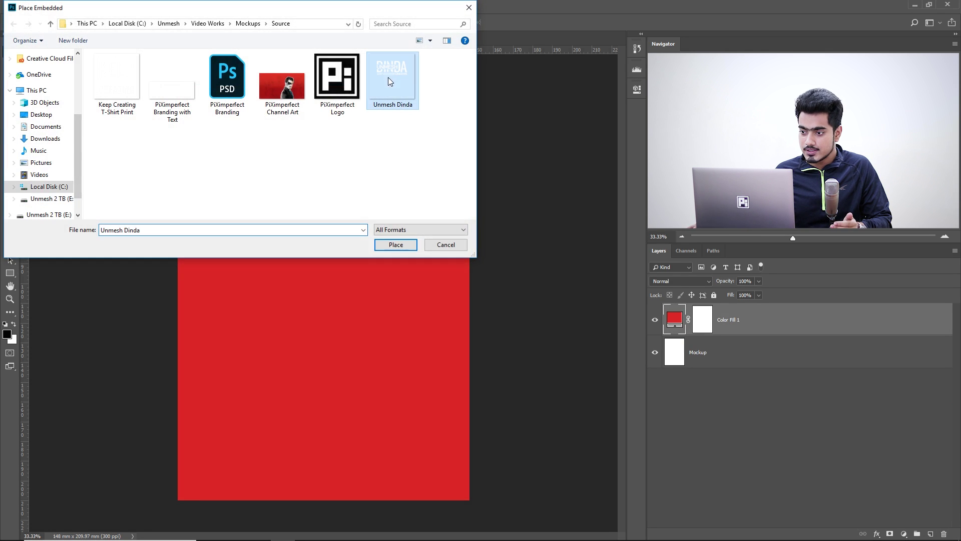
left_click(396, 245)
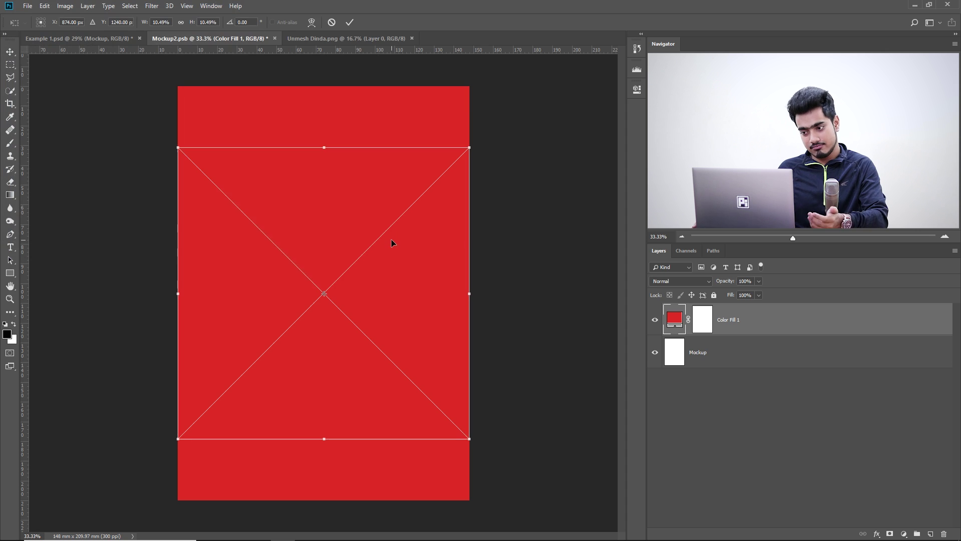
Scale the placed logo down slightly about its centre, commit the placement and save the smart object's contents
left_click_drag(469, 437, 459, 425)
key("Return")
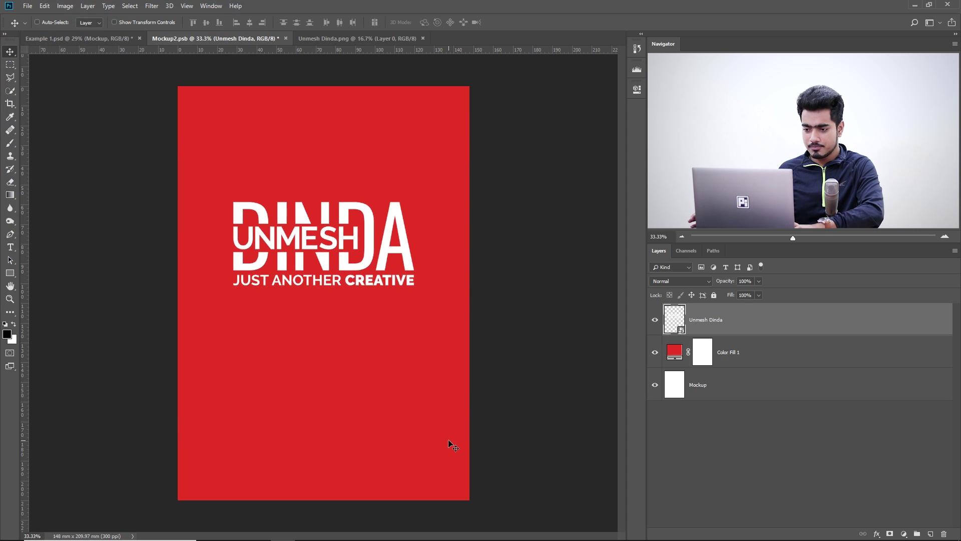
key("ctrl+s")
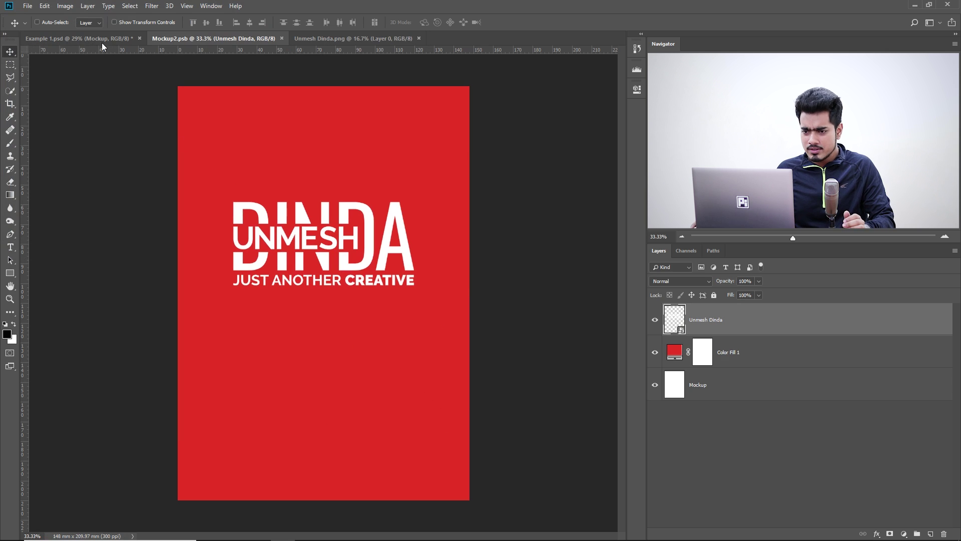
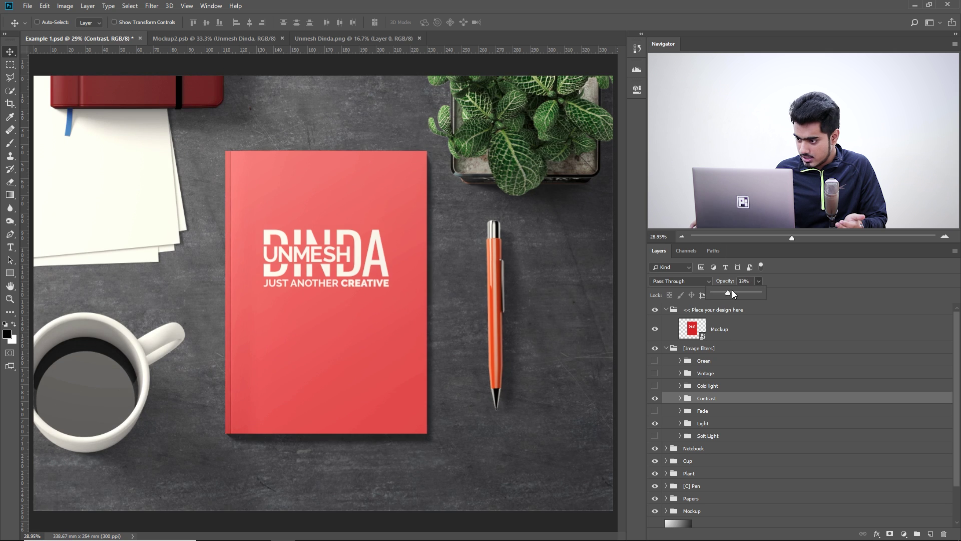
Set the Light filter group's opacity to 48% and collapse the [Image filters] group
left_click(721, 423)
left_click_drag(721, 295, 735, 293)
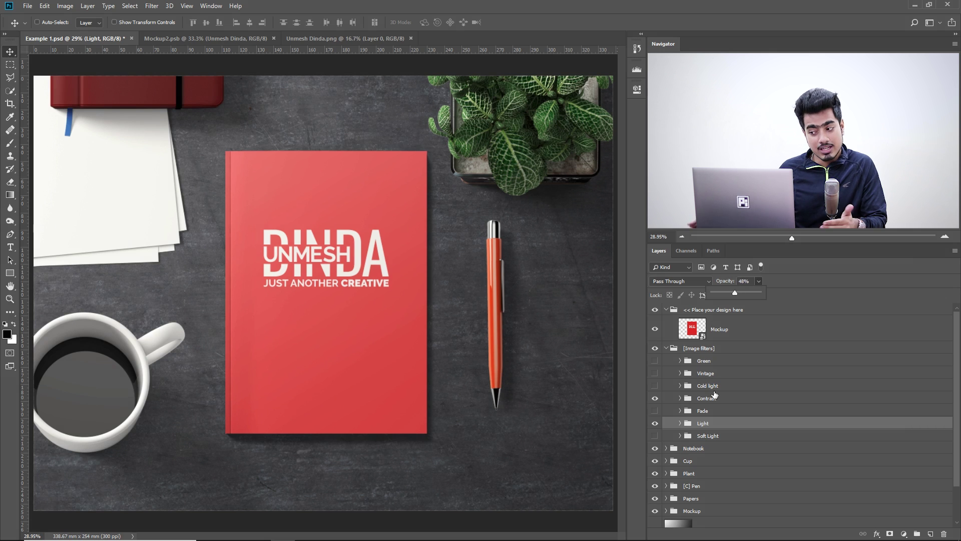
left_click(668, 349)
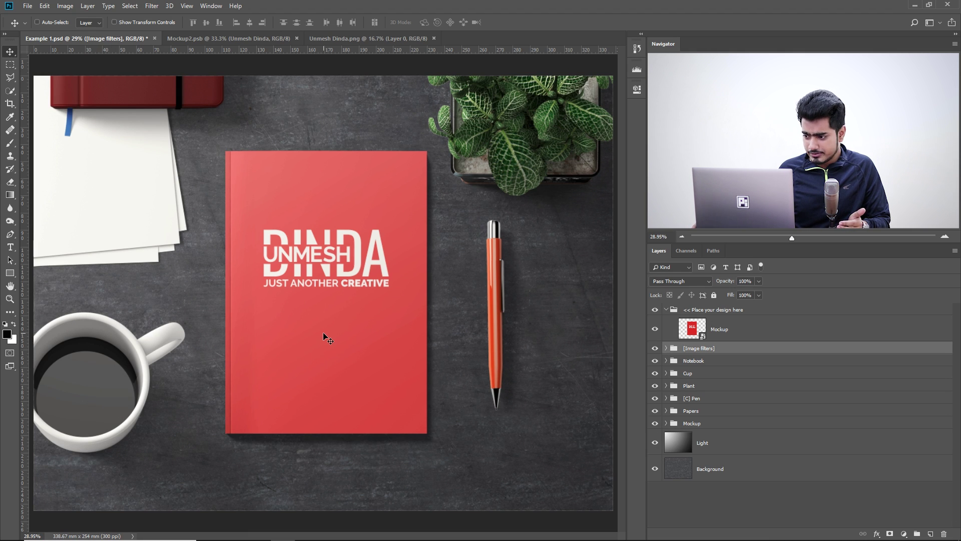
Move the Cup group up and to the right so the whole coffee cup lies inside the scene
left_click(689, 374)
left_click_drag(103, 359, 113, 329)
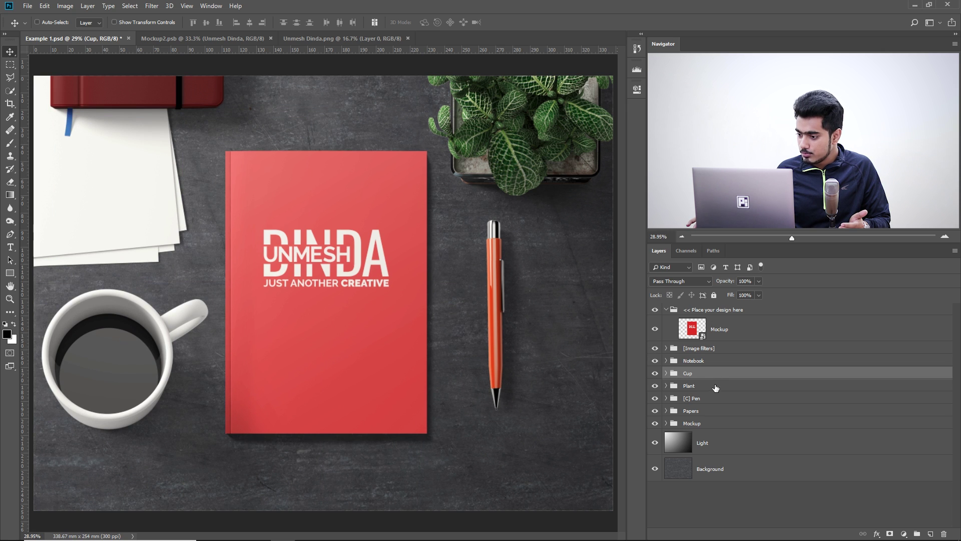
Toggle the [C] Pen group's visibility off and on, and rotate the pen slightly clockwise beside the notebook with Free Transform
left_click(656, 398)
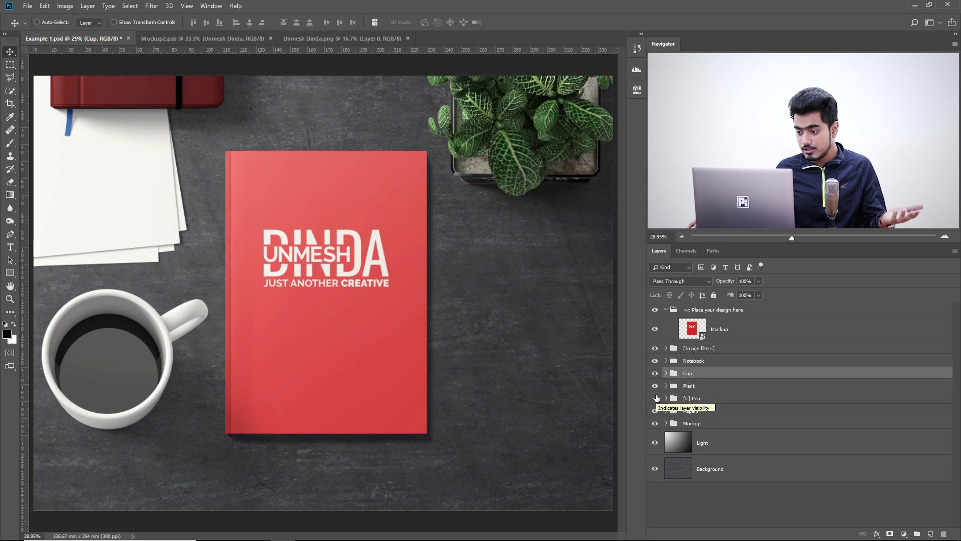
left_click(655, 398)
left_click_drag(510, 306, 509, 327)
left_click(736, 399)
key("ctrl+t")
left_click_drag(533, 214, 553, 222)
key("Return")
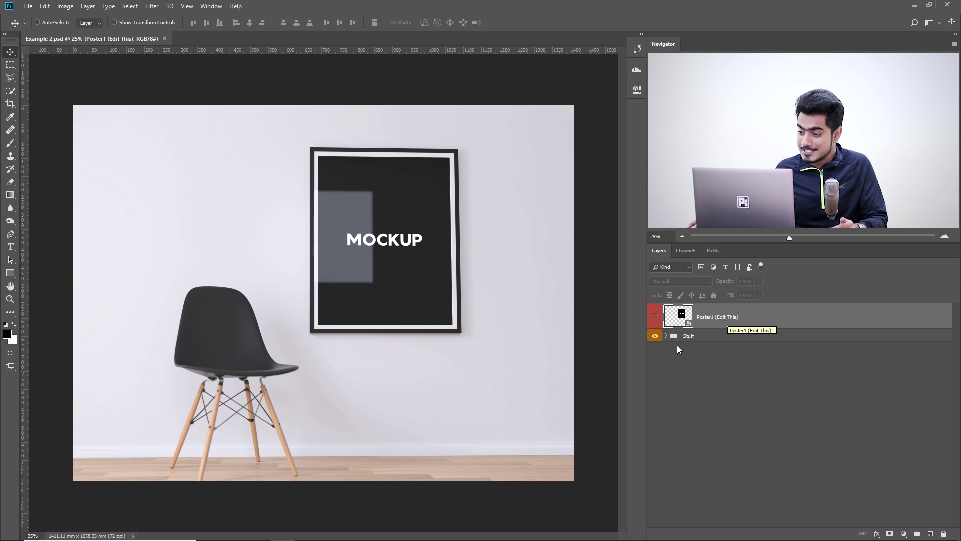
Open the Poster1 smart object of Example 2.psd, add a black 000000 Solid Color fill layer and hide the original Image layer
double_click(676, 317)
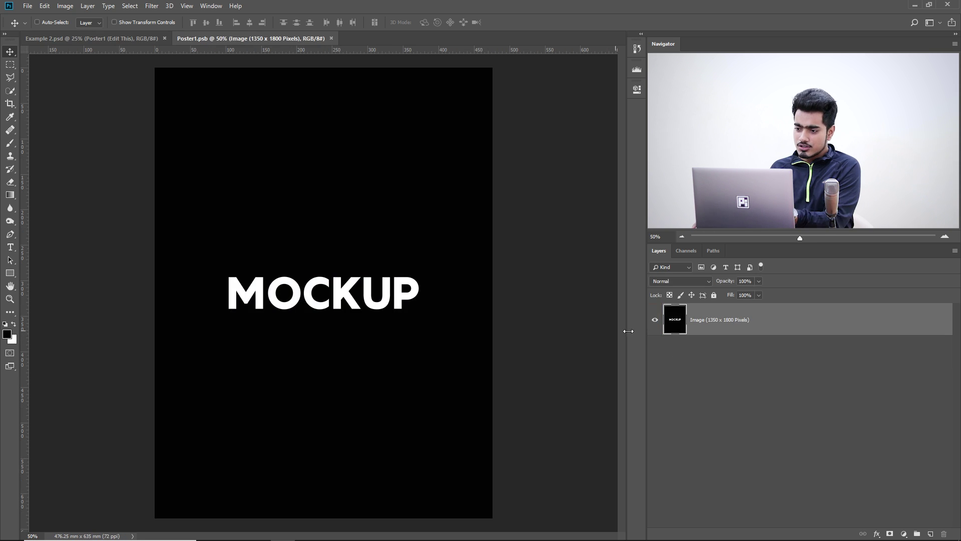
left_click(904, 534)
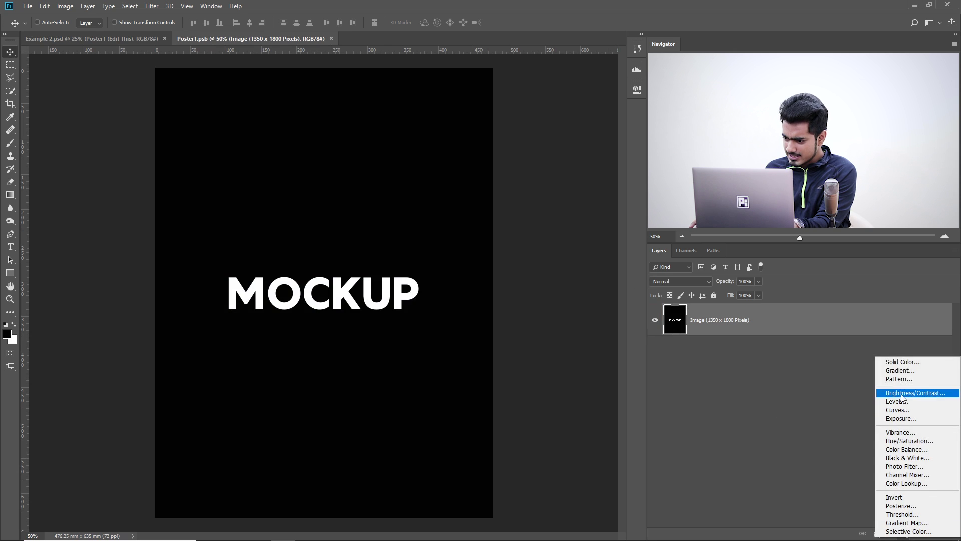
left_click(897, 361)
left_click_drag(576, 345, 547, 353)
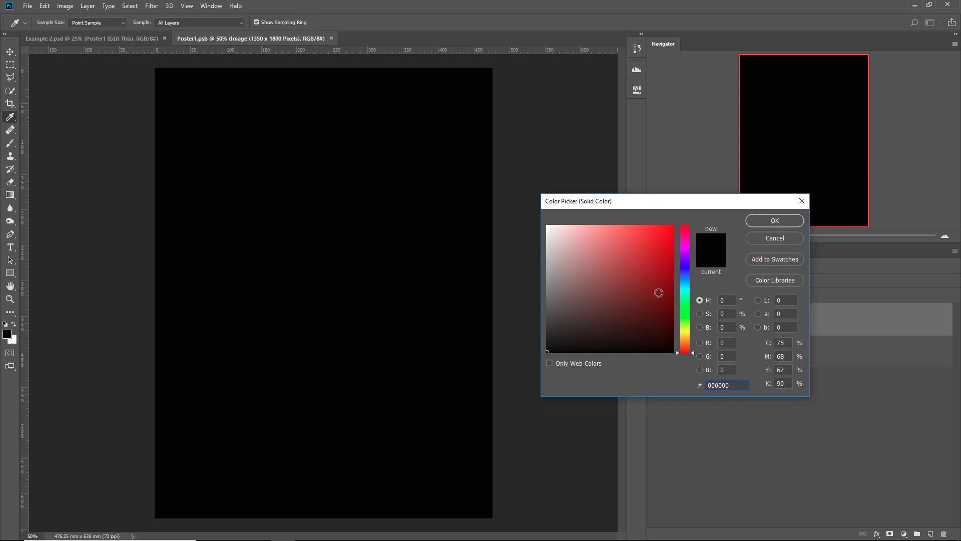
left_click(774, 221)
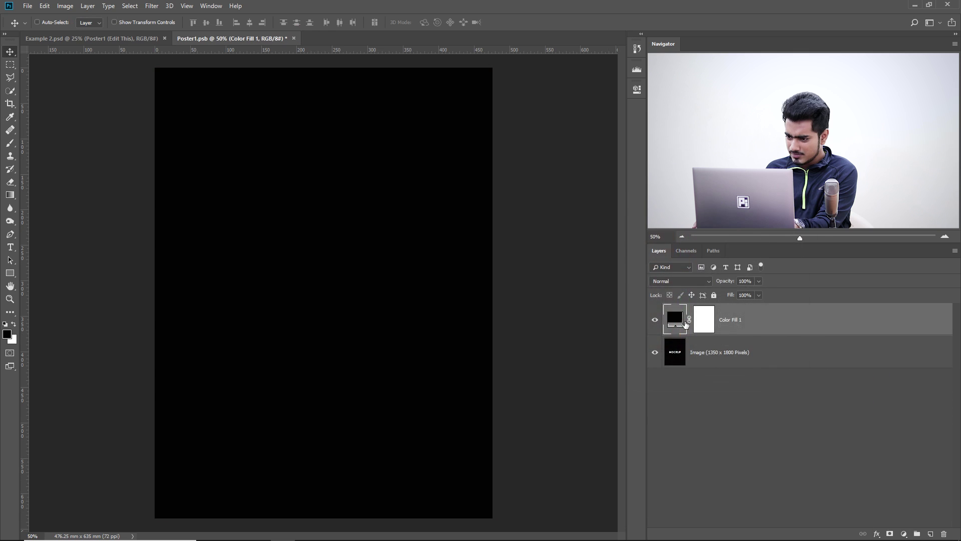
left_click(655, 352)
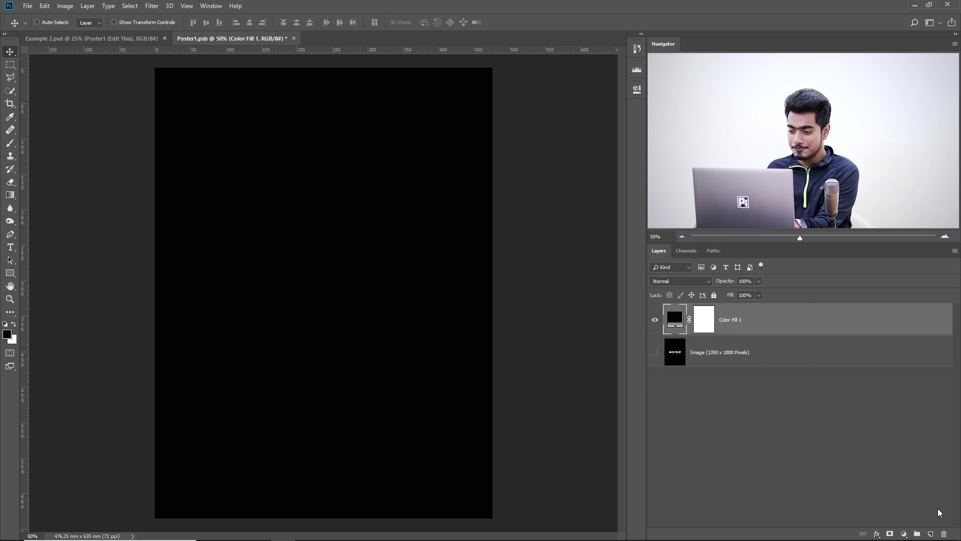
Add the text KEEP on a new layer in the upper half of the poster and colour it white, ffffff
left_click(929, 533)
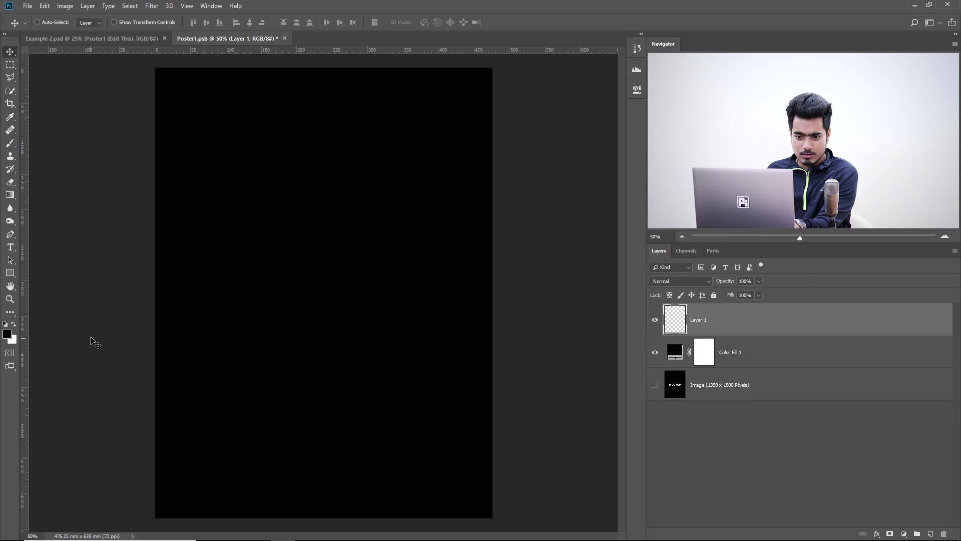
left_click(10, 247)
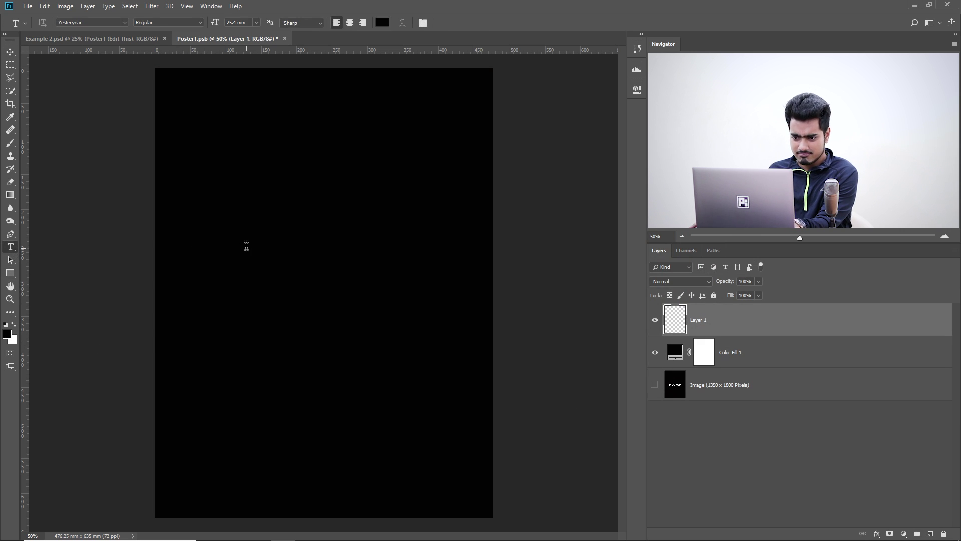
left_click(246, 248)
type("Hello")
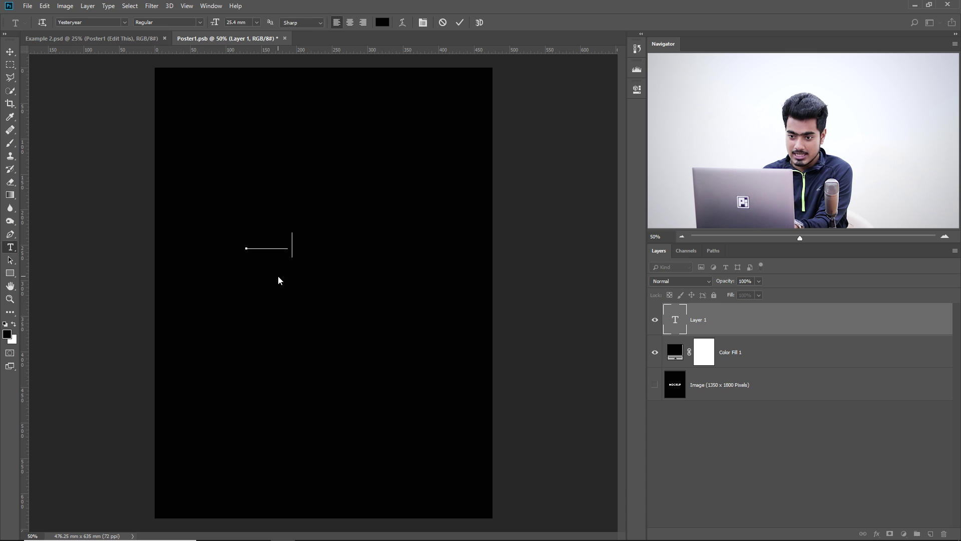
key("ctrl+a")
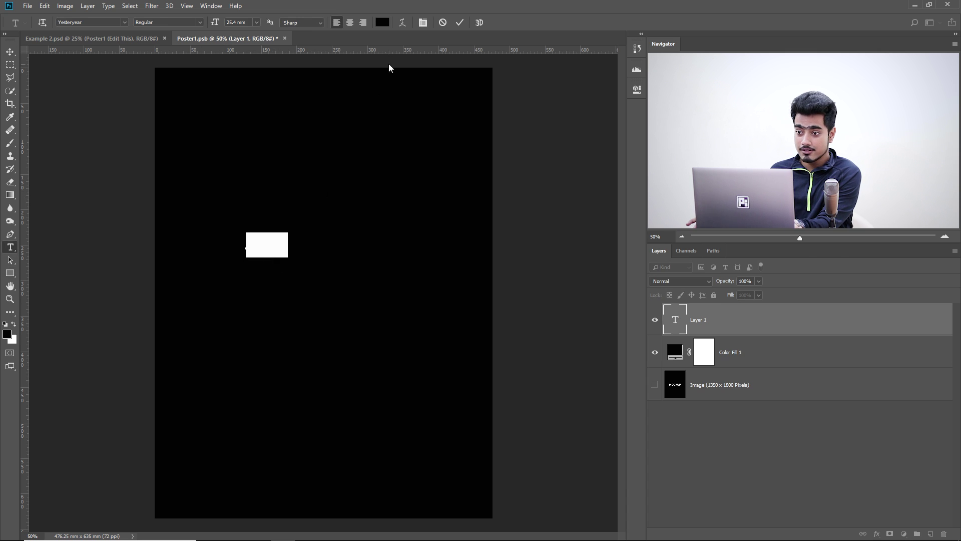
left_click(382, 22)
type("ffffff")
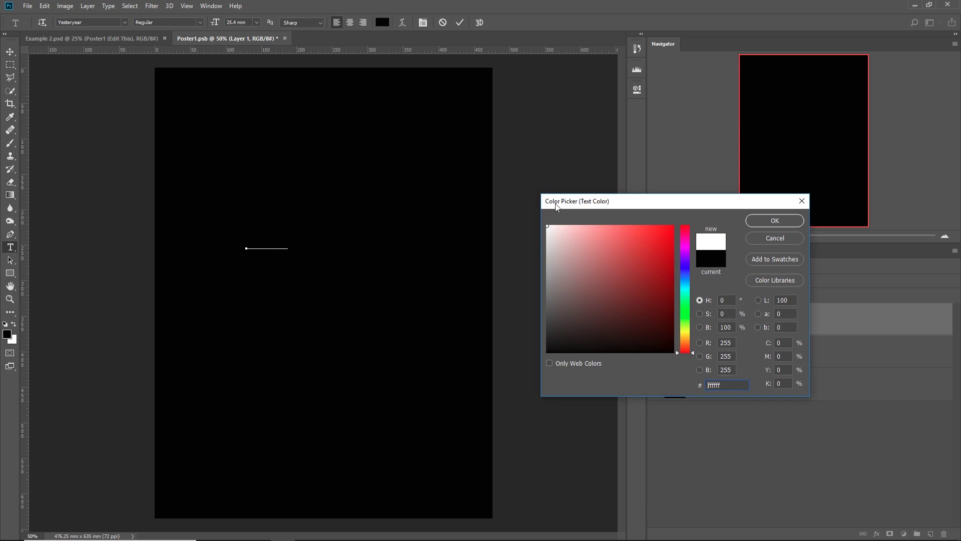
left_click(764, 224)
Set the KEEP text's font to Raleway ExtraBold and switch to the Move tool
left_click(96, 23)
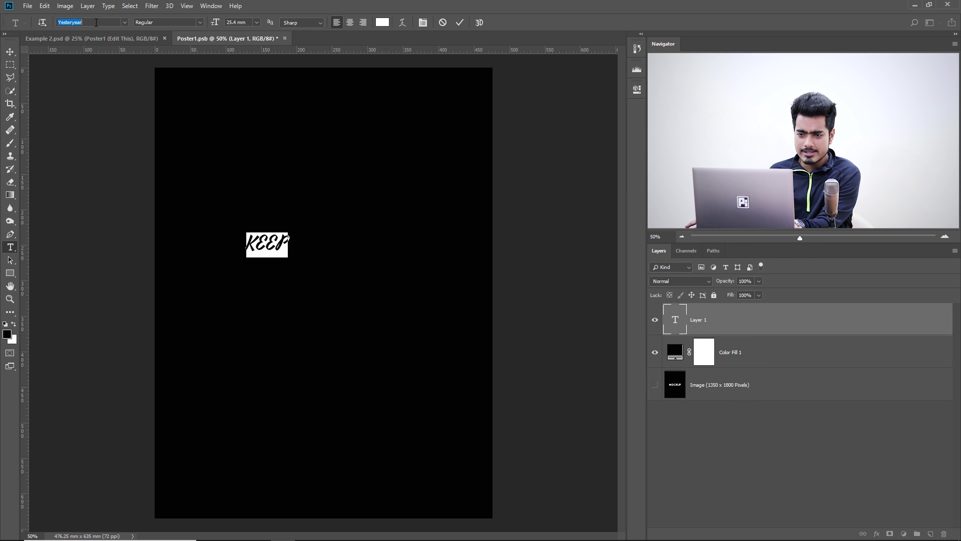
type("rale")
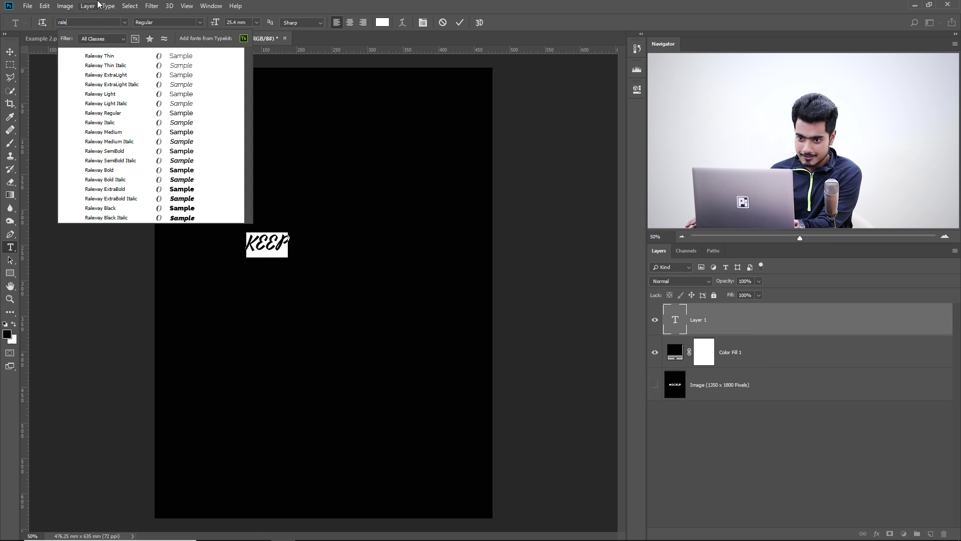
left_click(113, 190)
left_click(10, 51)
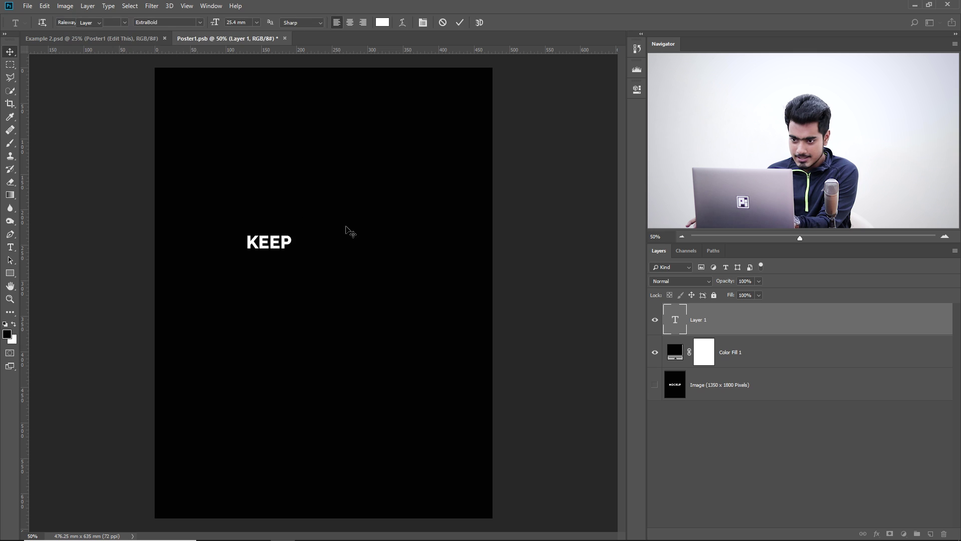
Enlarge the KEEP text to a font size of about 107 mm and position it in the poster's upper half
key("ctrl+t")
left_click_drag(293, 253, 431, 314)
left_click_drag(406, 284, 394, 245)
key("Return")
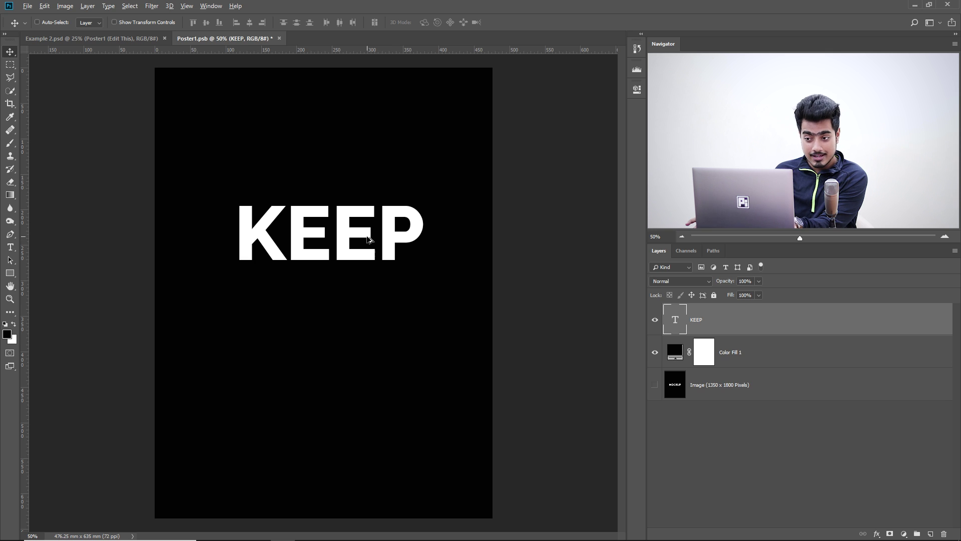
Duplicate the KEEP text directly below the original and change the copy's wording to CREA
left_click_drag(350, 225, 349, 295)
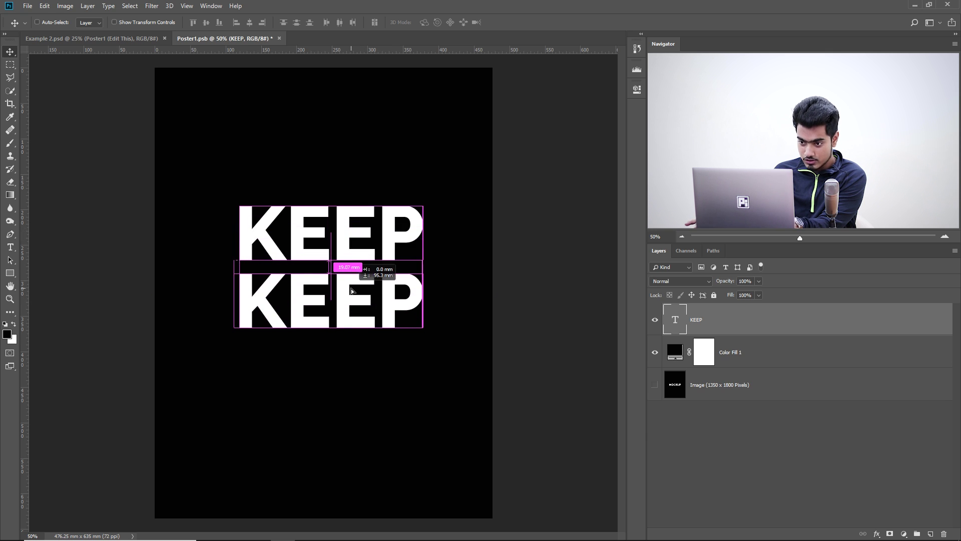
double_click(673, 320)
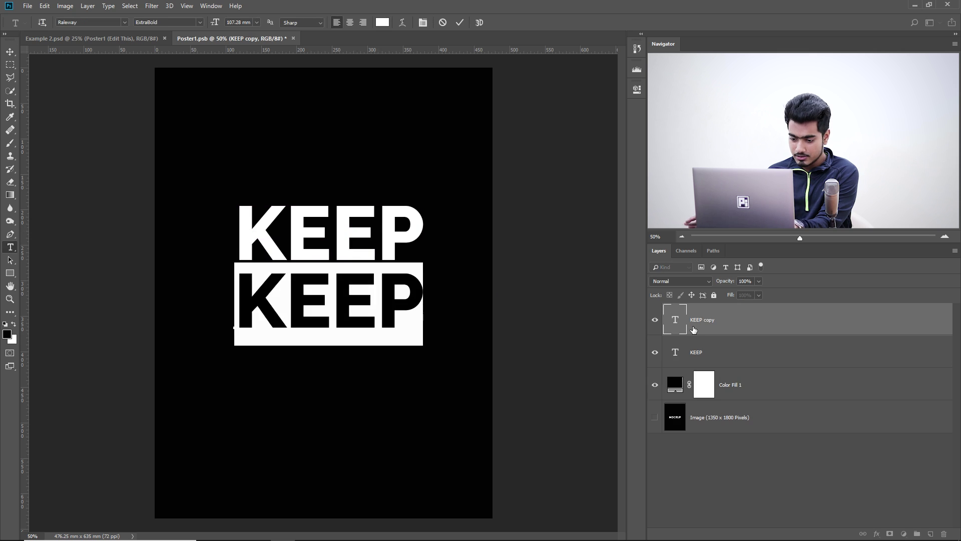
type("CREA")
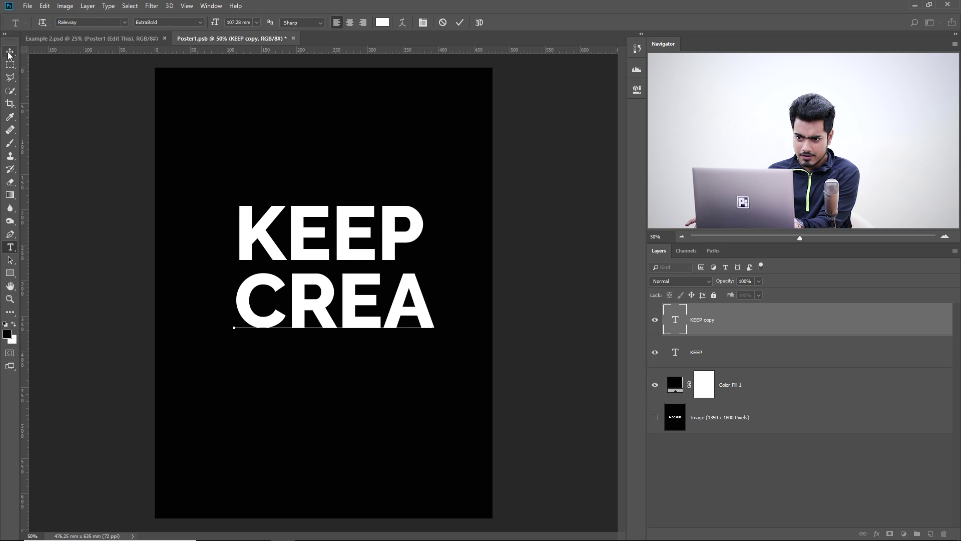
key("ctrl+Return")
key("v")
Duplicate the CREA text below itself with matching spacing and change the copy's wording to TING
left_click_drag(315, 307, 335, 394)
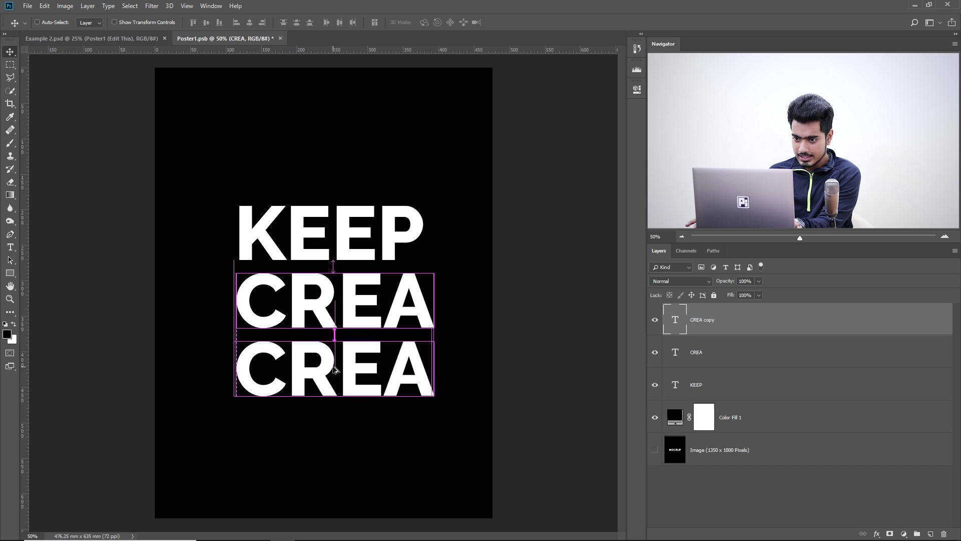
double_click(672, 321)
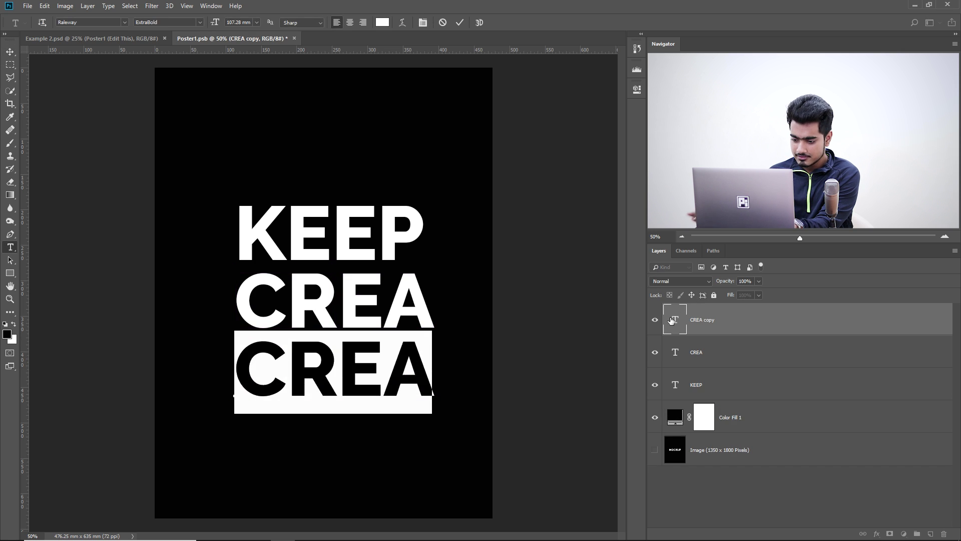
type("TING")
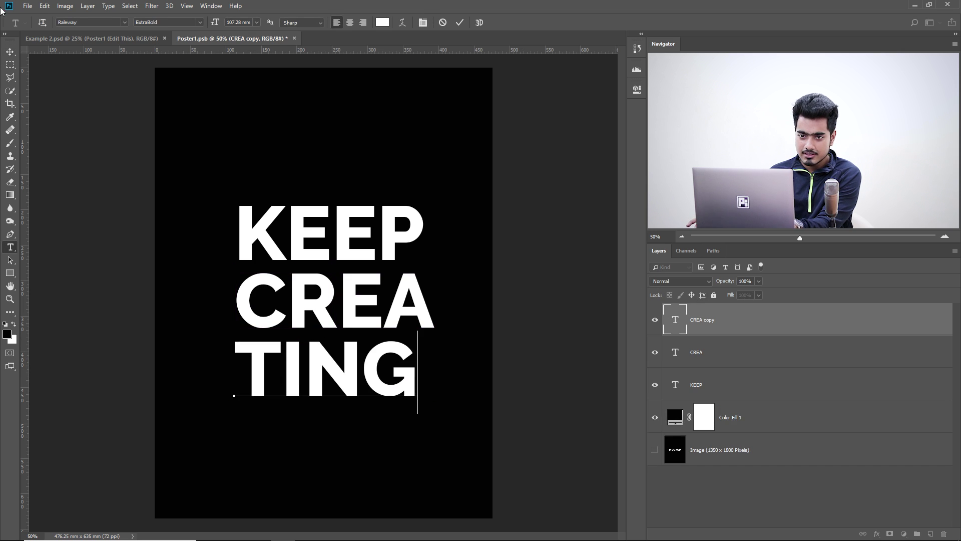
left_click(8, 52)
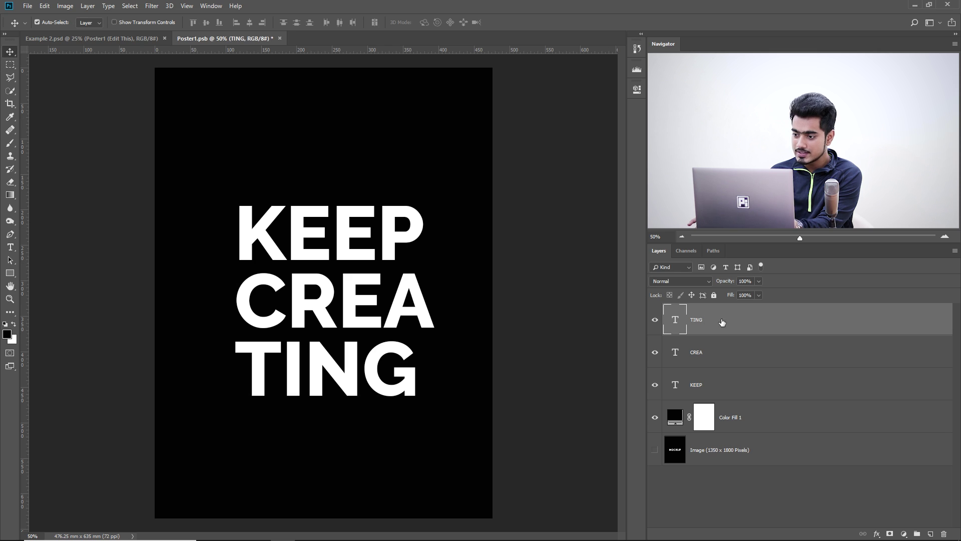
Select the TING, CREA and KEEP layers and the whole canvas, and align the text to the canvas's horizontal centre
left_click(746, 363, "shift")
left_click(740, 379, "shift")
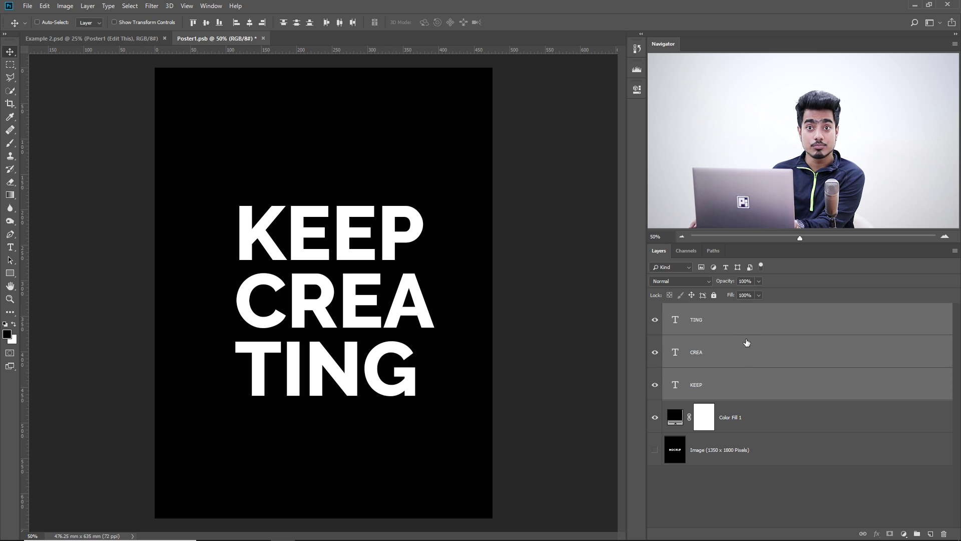
key("ctrl+a")
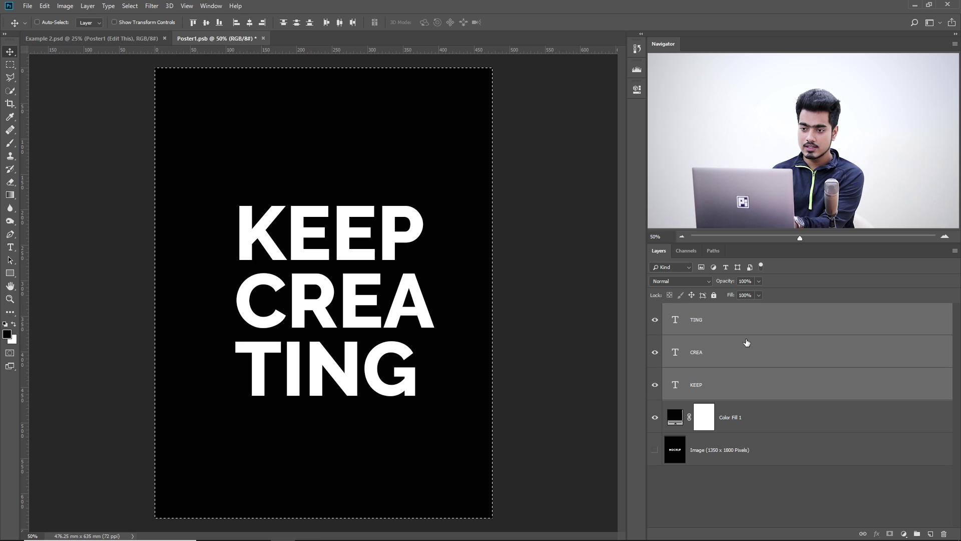
left_click(247, 22)
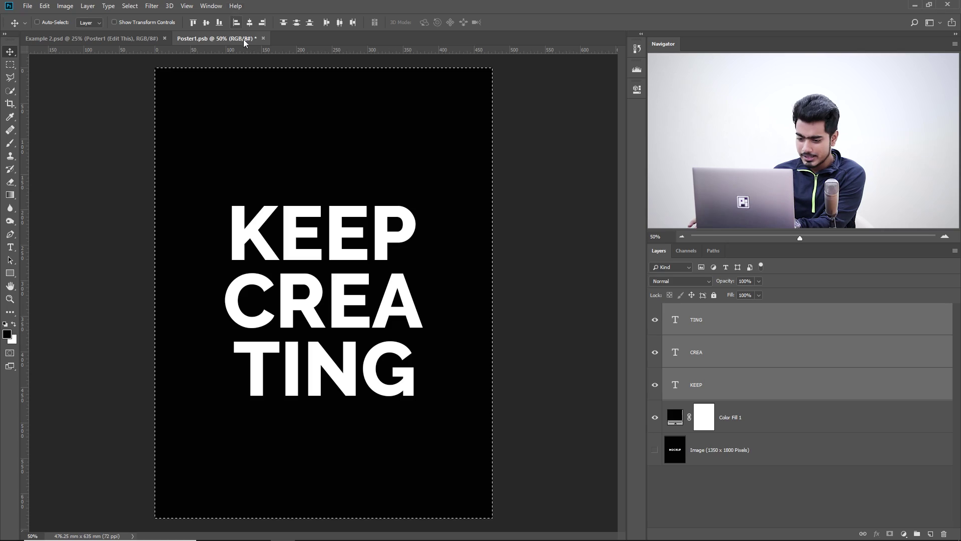
Drop the canvas selection and recolour the CREA and TING text layers to red with the hex value cd201f
key("ctrl+d")
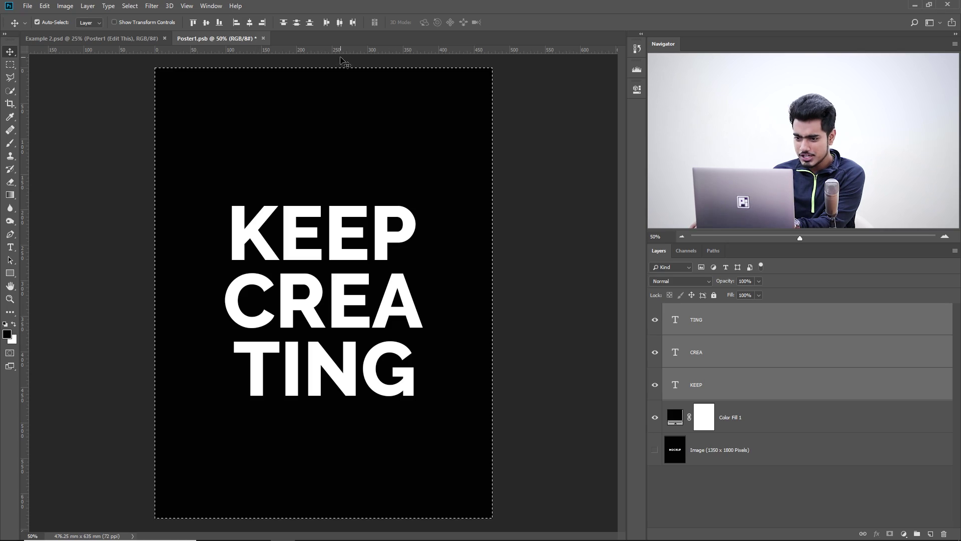
left_click(700, 351)
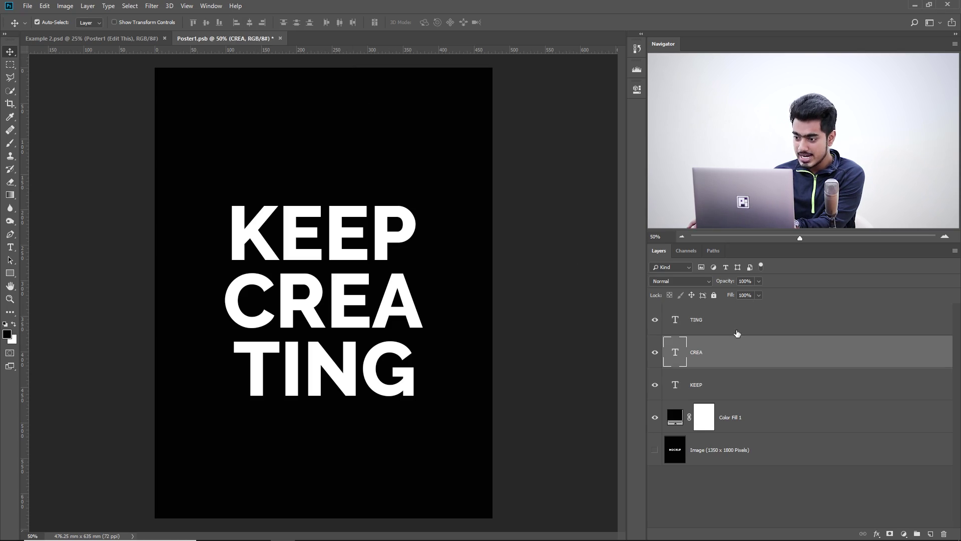
left_click(737, 323, "ctrl")
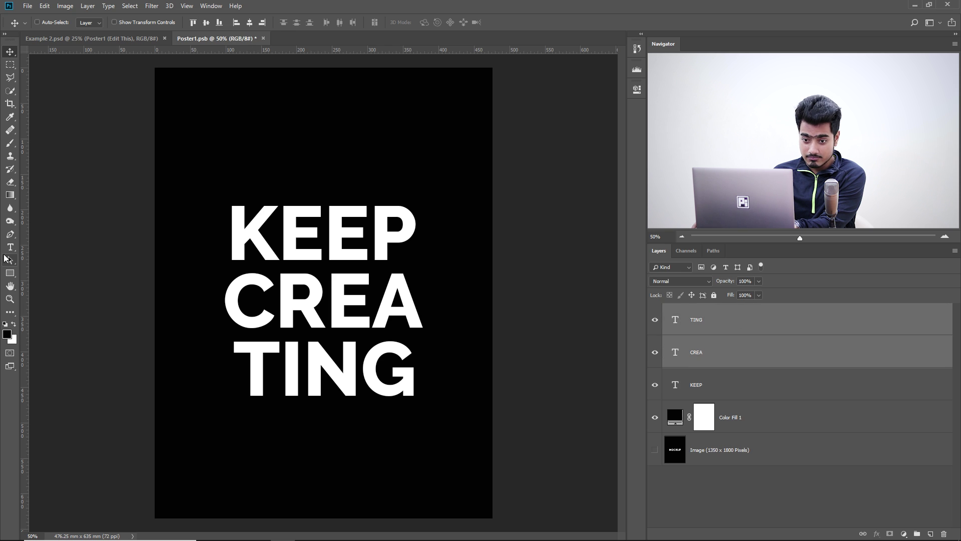
left_click(11, 248)
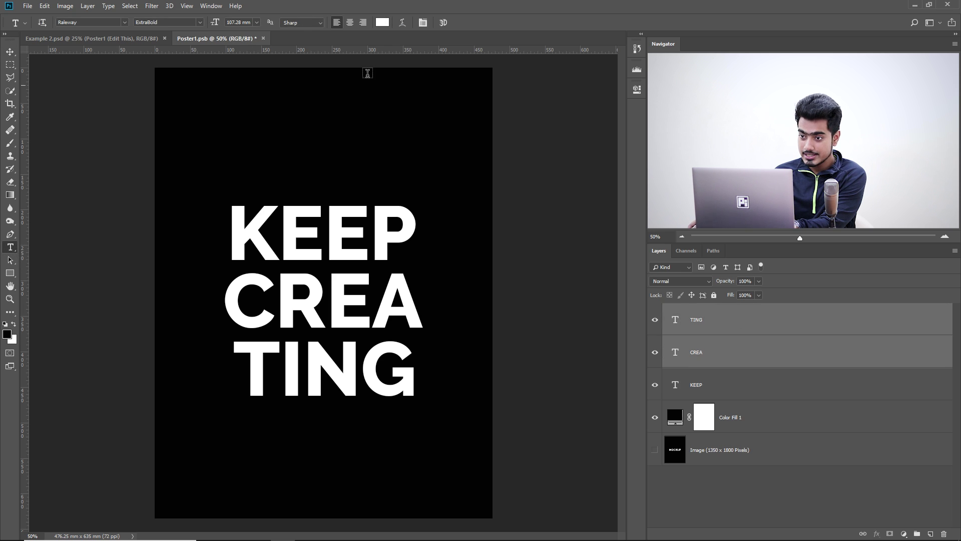
left_click(382, 22)
double_click(736, 385)
type("ff0e0e")
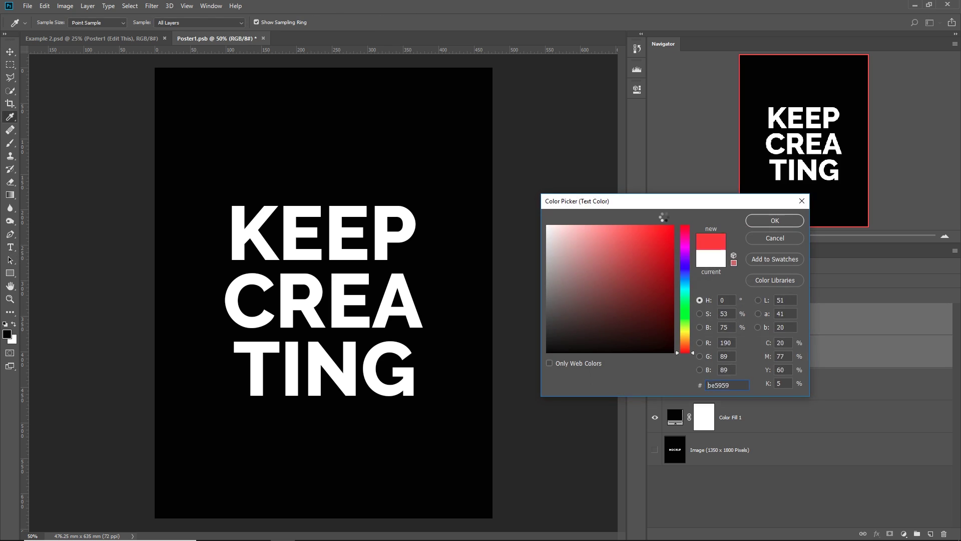
type("ff")
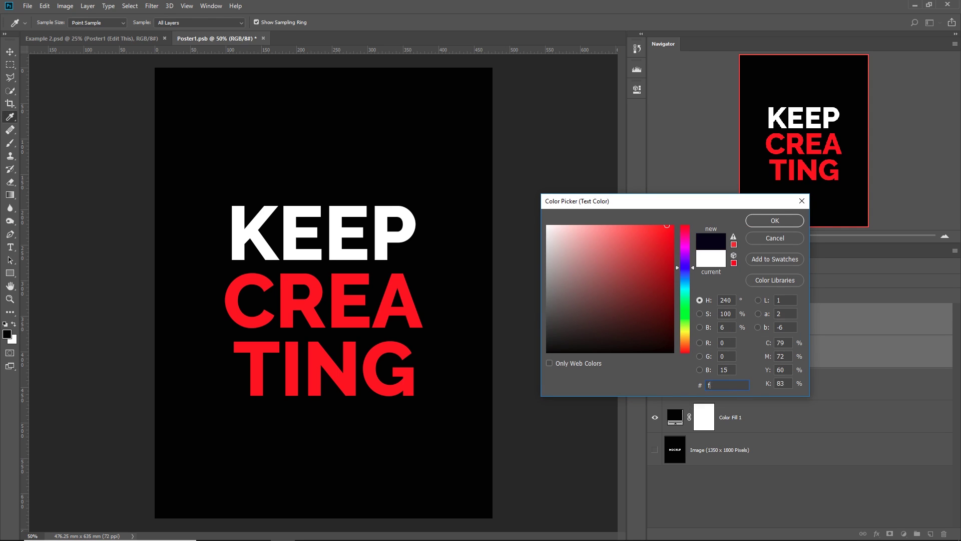
key("BackSpace")
key("BackSpace")
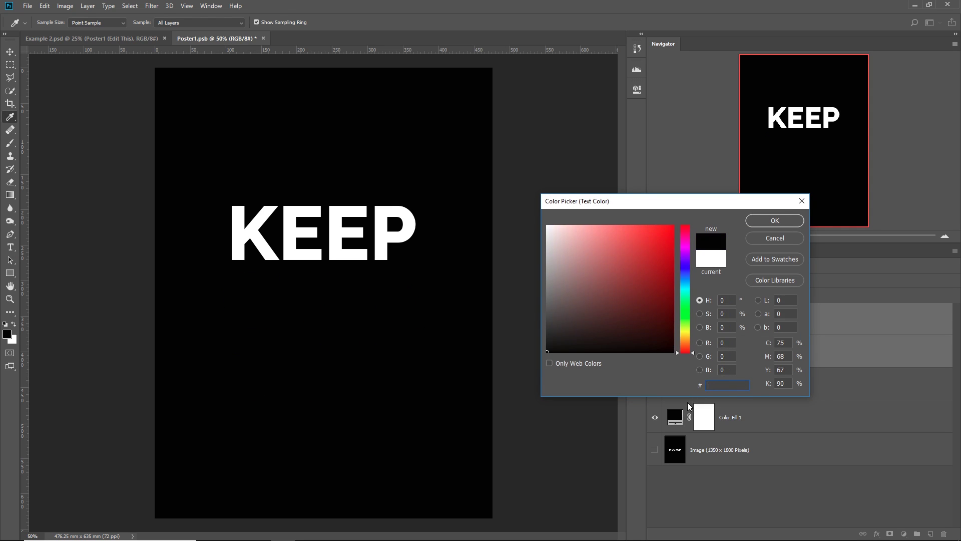
type("cd20")
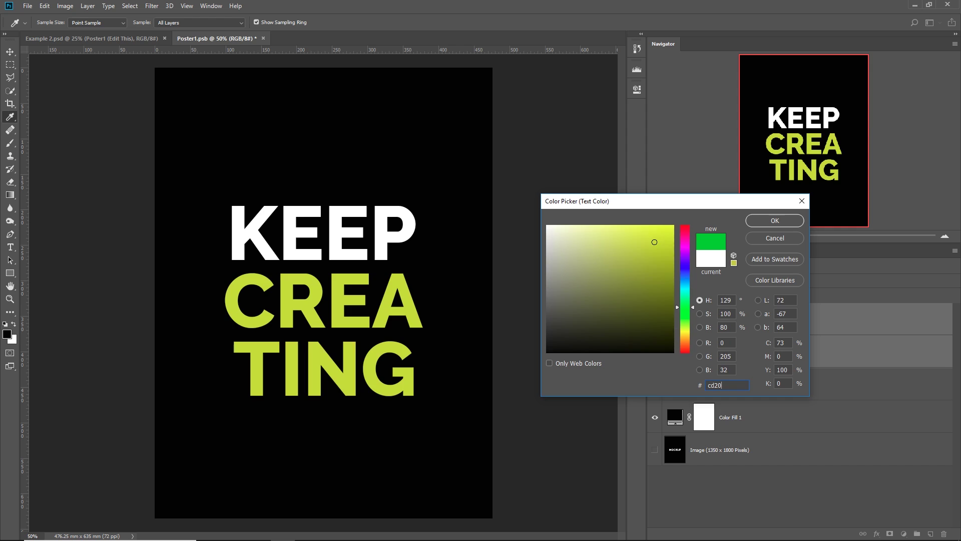
type("1f")
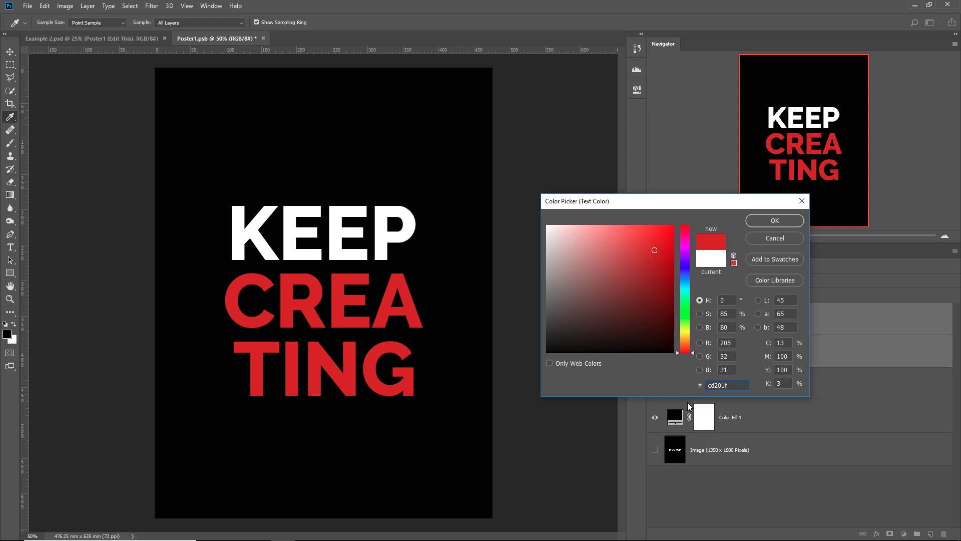
left_click(749, 221)
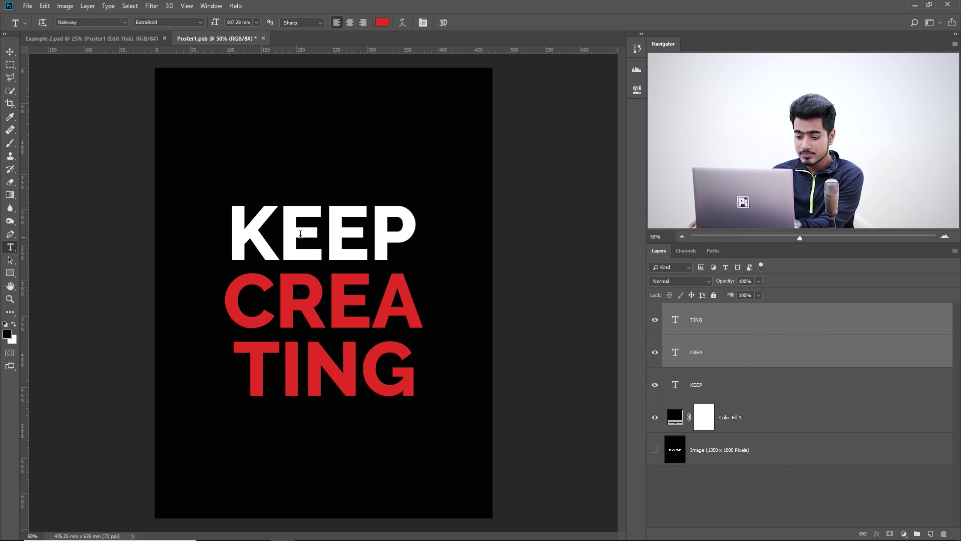
Save the edited poster artwork and view it in the Example 2.psd mockup
left_click(27, 6)
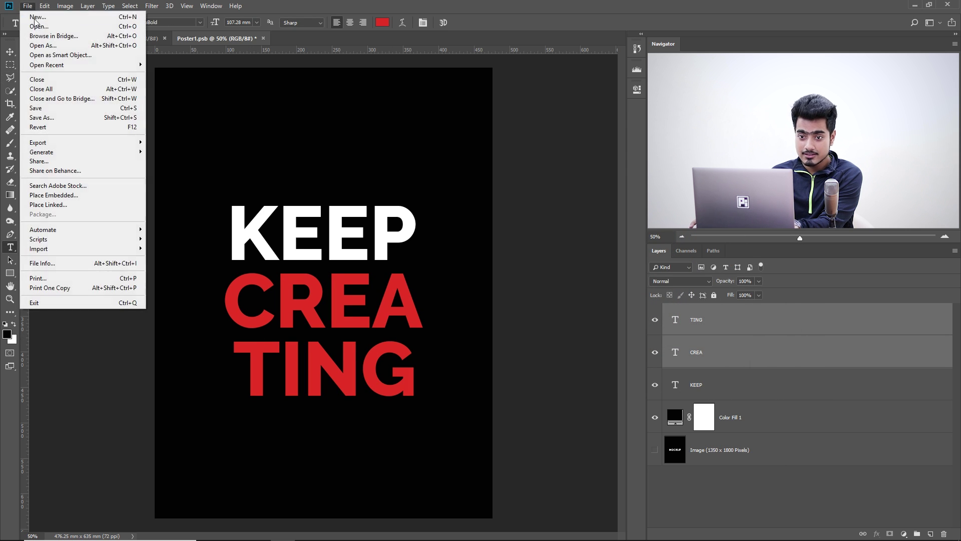
left_click(60, 109)
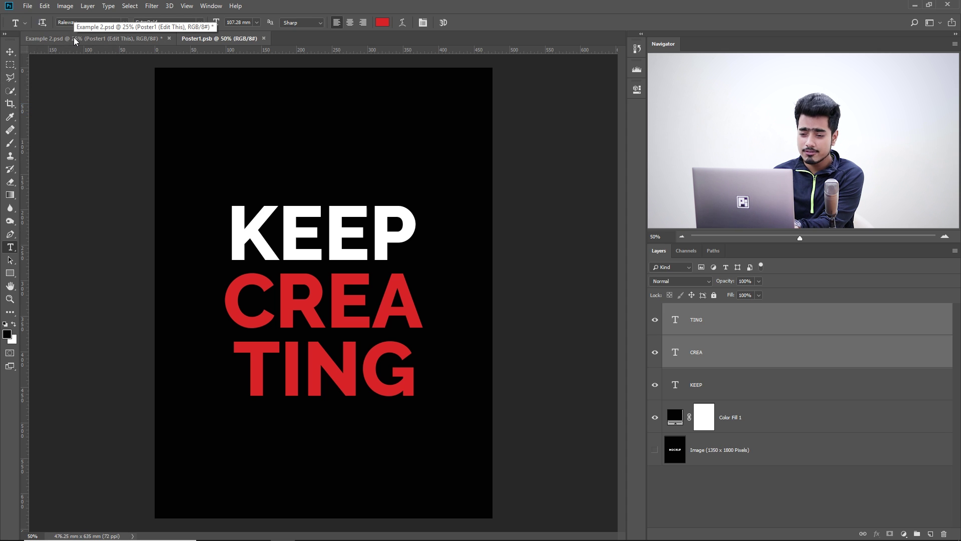
left_click(74, 39)
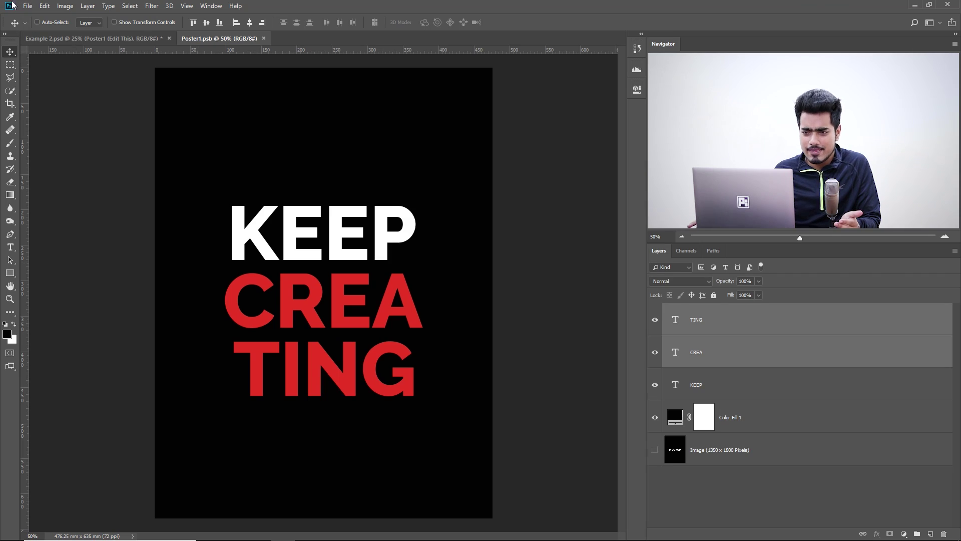
Place the PiXimperfect Branding PSD as an embedded object in the poster artwork and position it below TING near the poster's lower edge
left_click(27, 6)
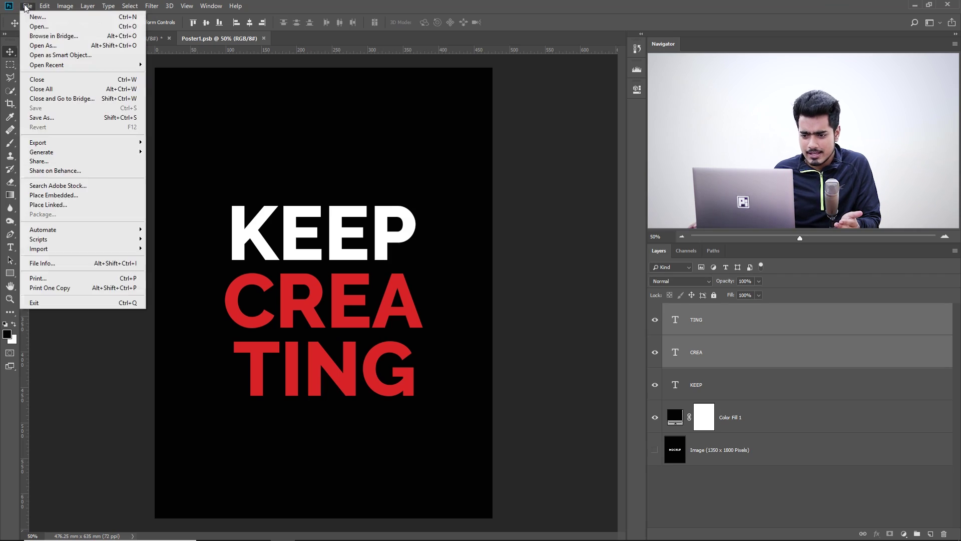
left_click(91, 196)
left_click(236, 107)
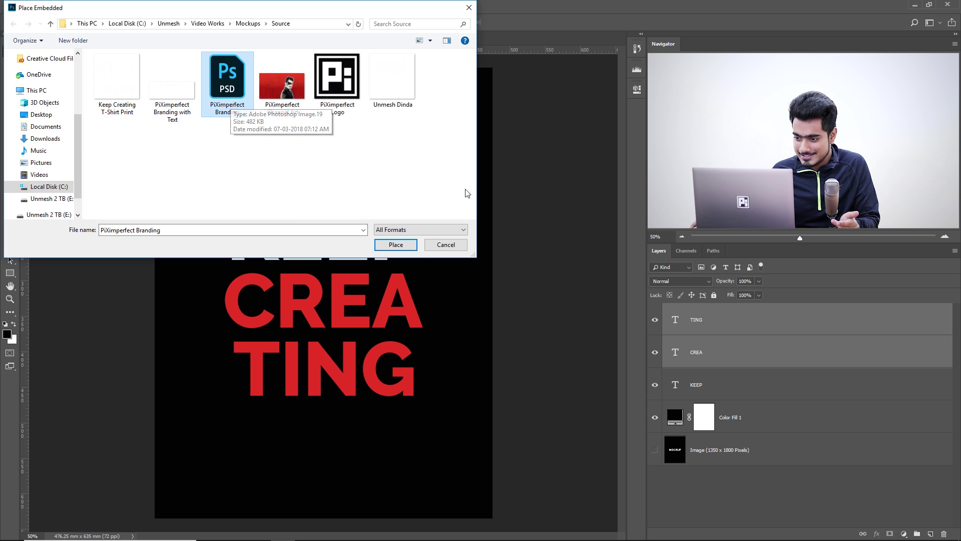
left_click(408, 247)
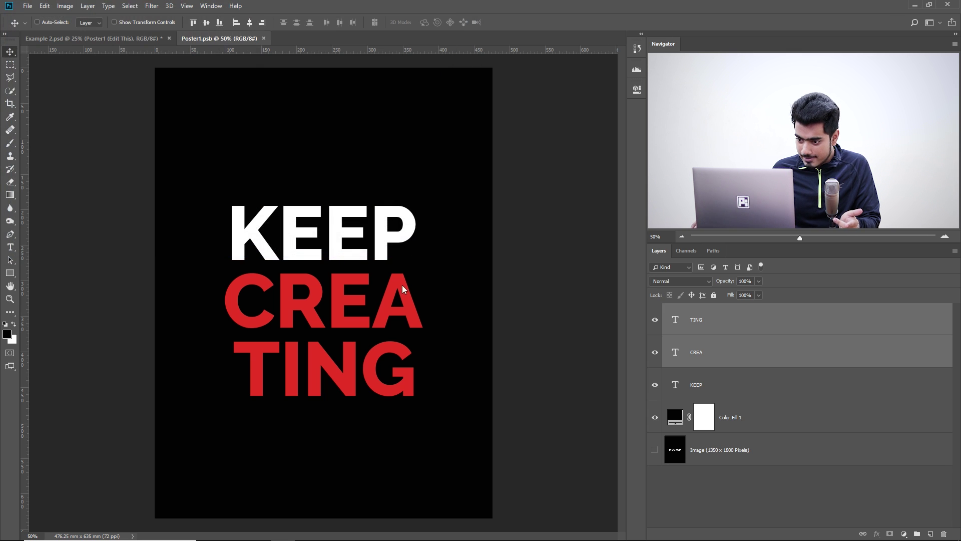
left_click_drag(404, 286, 400, 483)
key("Return")
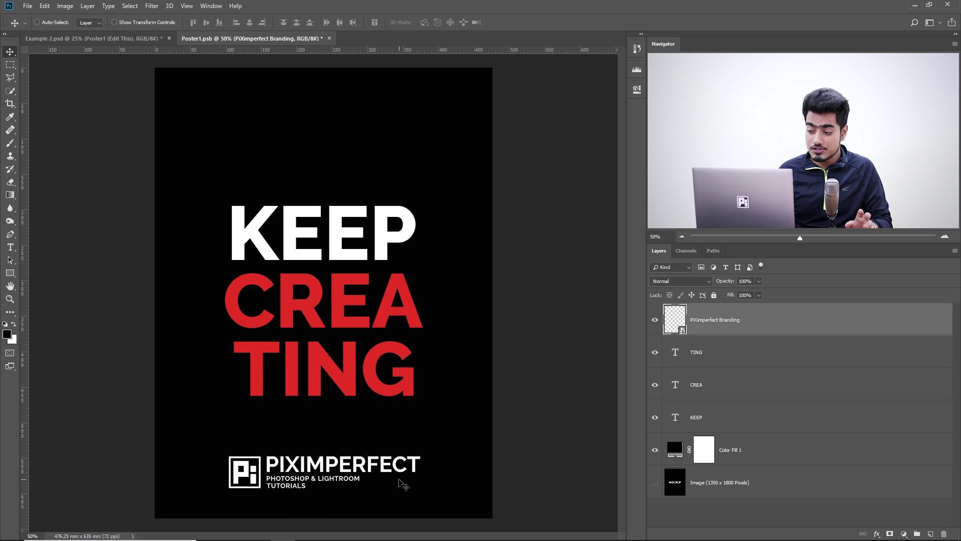
Open the placed branding smart object and hide the TUTORIALS and PHOTOSHOP & LIGHTROOM text layers in its Branding group
double_click(679, 319)
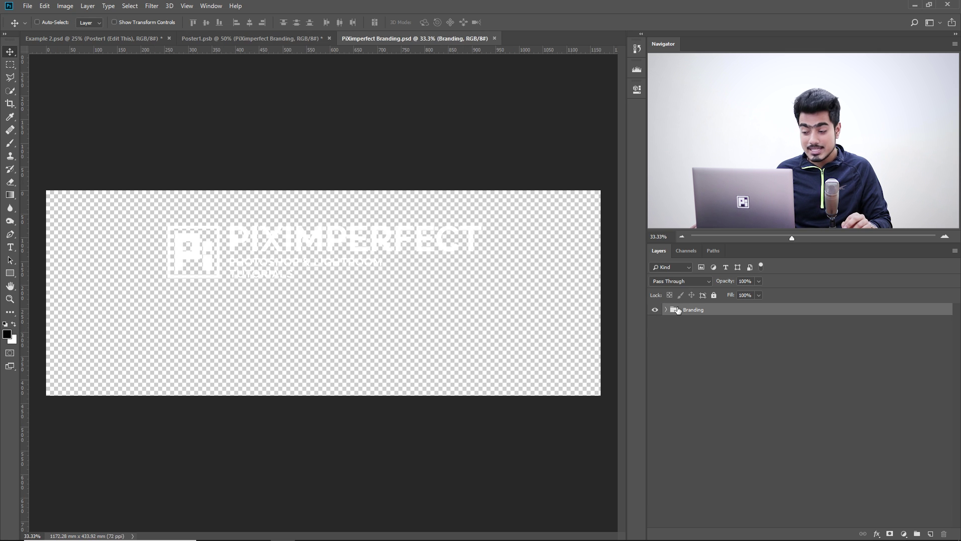
left_click(667, 310)
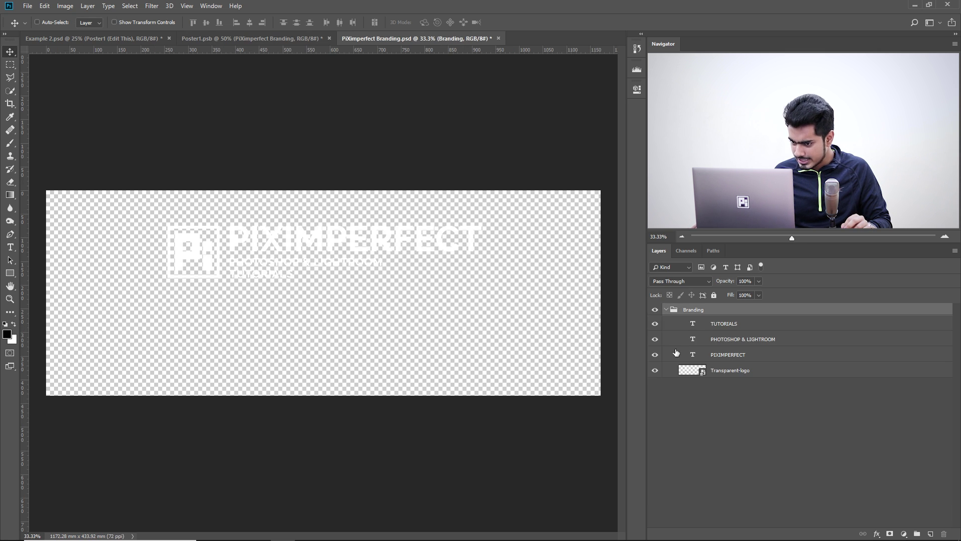
left_click(655, 340)
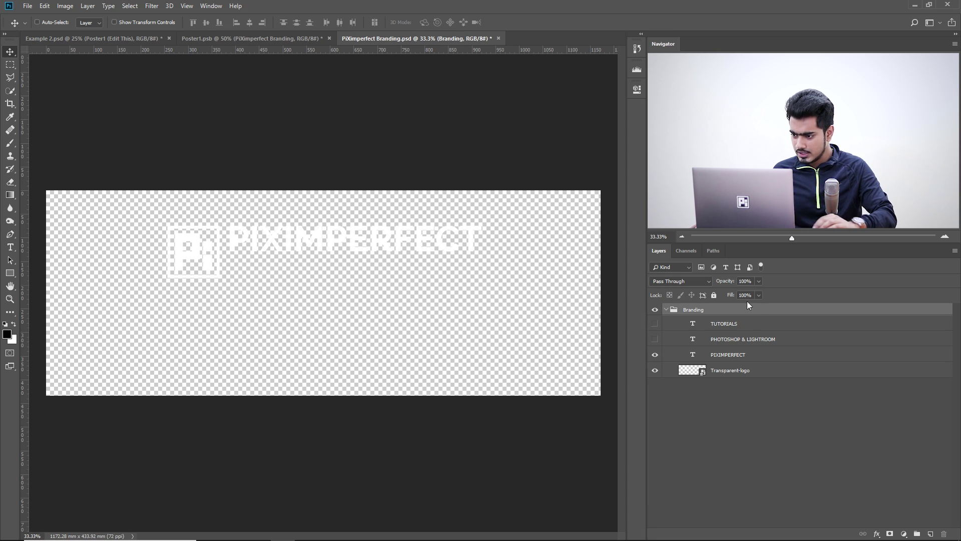
Lower the PIXIMPERFECT text to the vertical middle of the logo beside it and save the branding file
left_click(738, 354)
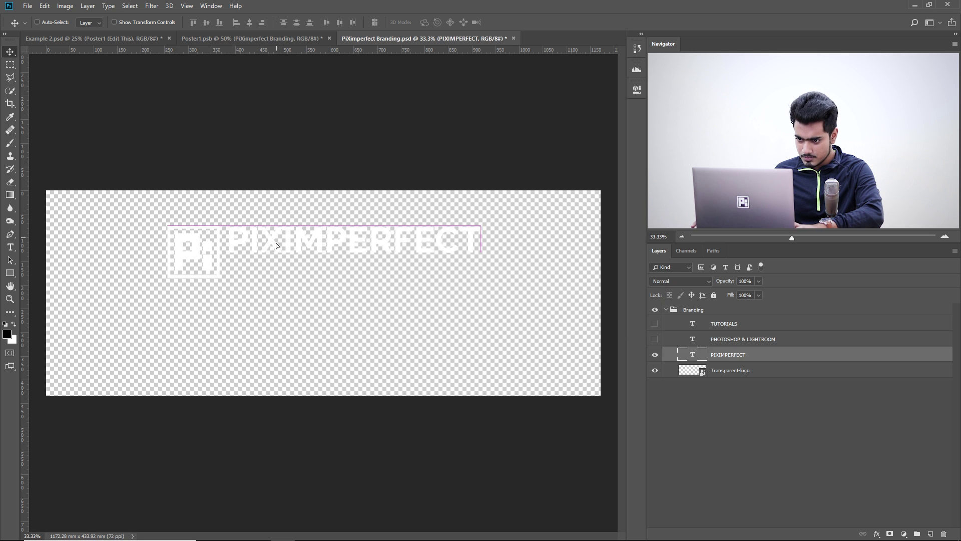
left_click_drag(276, 238, 276, 250)
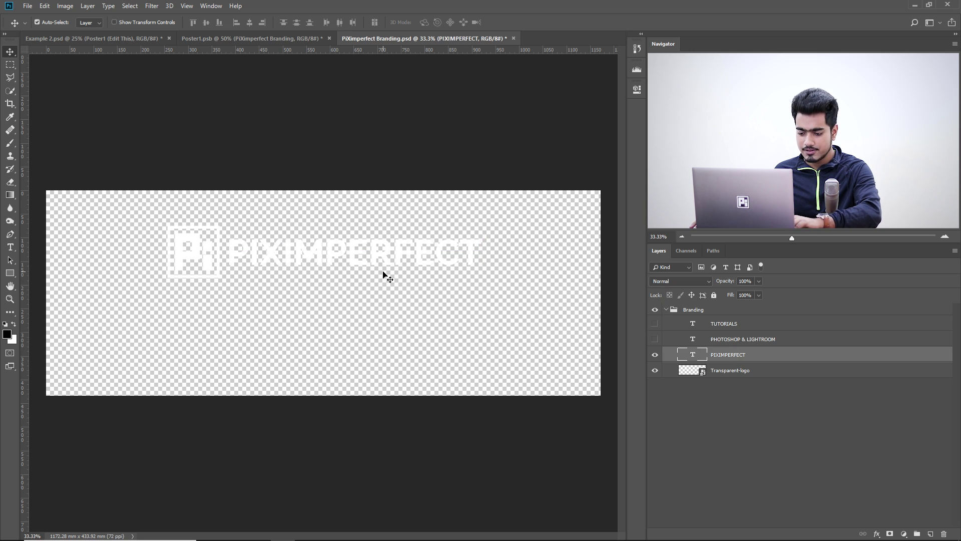
key("ctrl+s")
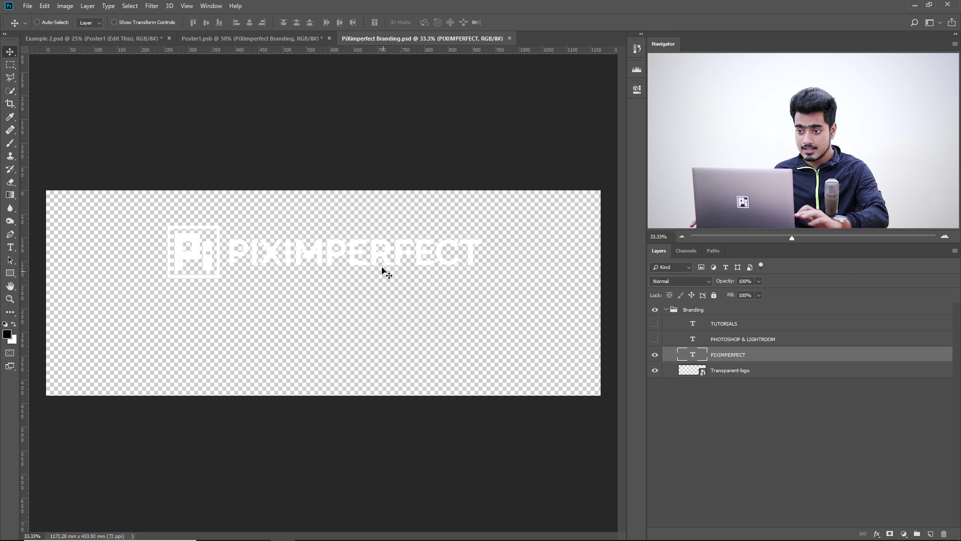
Return to Poster1.psb, save it with the updated branding, and view the result in the Example 2.psd mockup
left_click(292, 39)
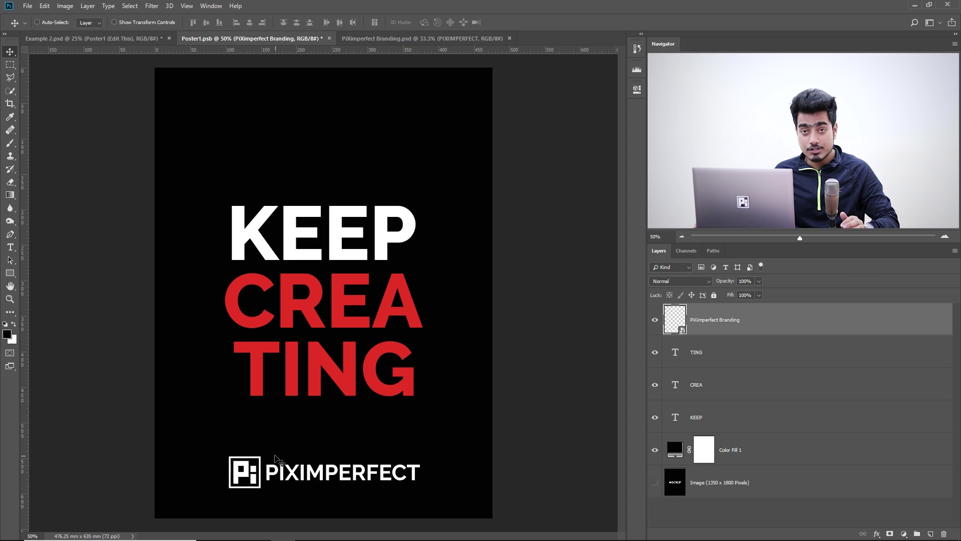
key("ctrl")
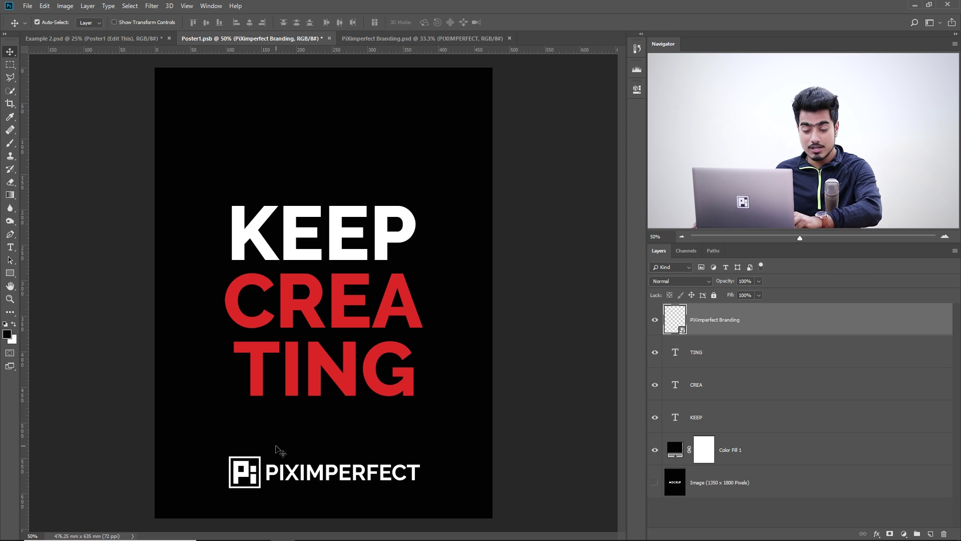
key("ctrl+s")
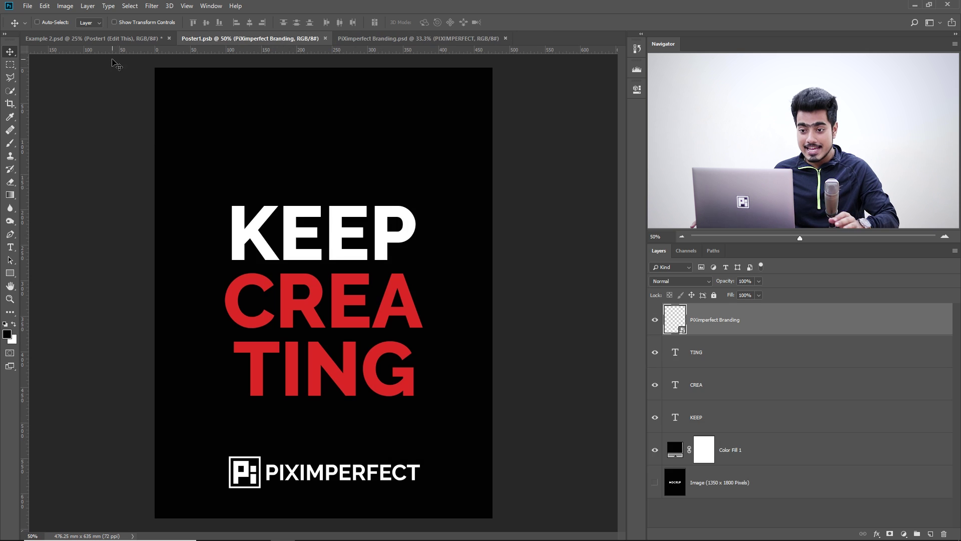
left_click(93, 38)
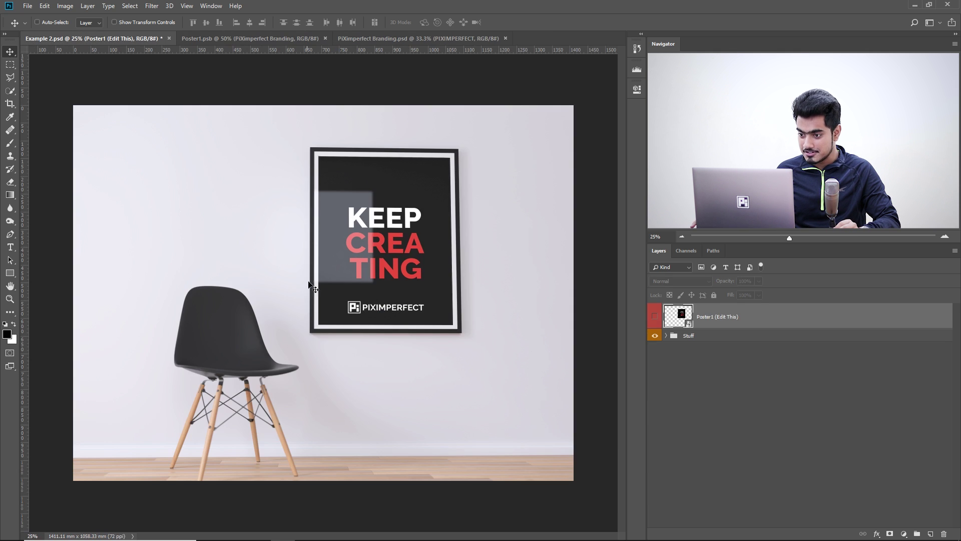
key("ctrl")
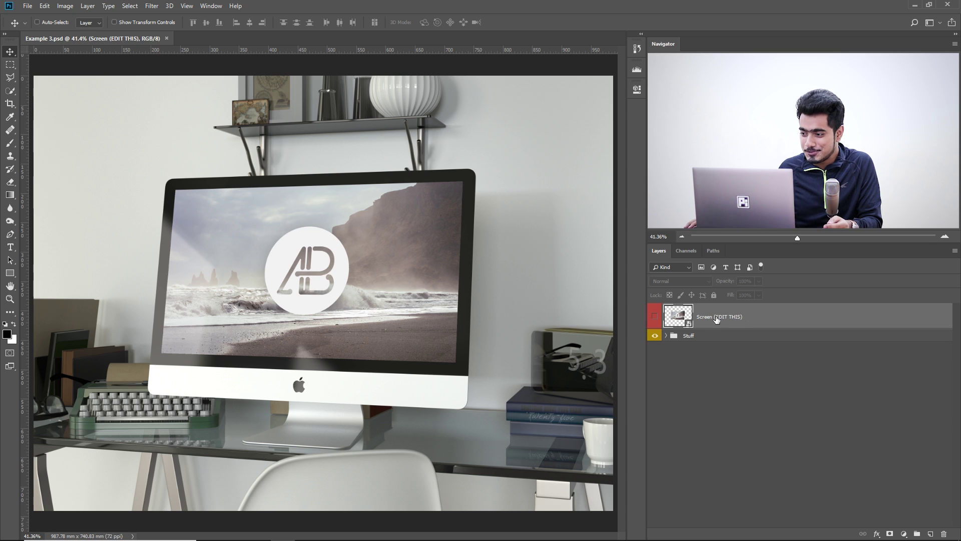
Open the Screen (EDIT THIS) smart object and place PiXimperfect Channel Art from the Source folder as an embedded image
double_click(682, 316)
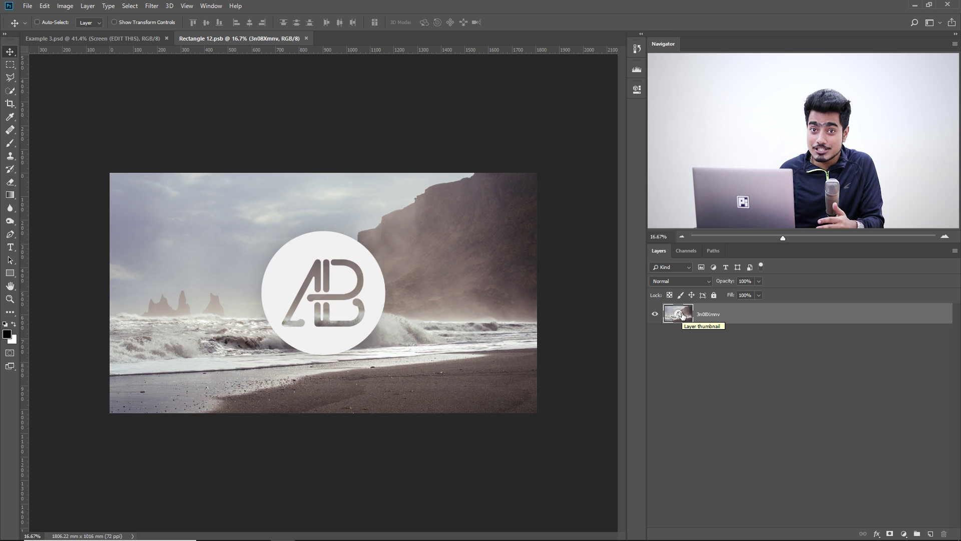
left_click(25, 8)
left_click(53, 195)
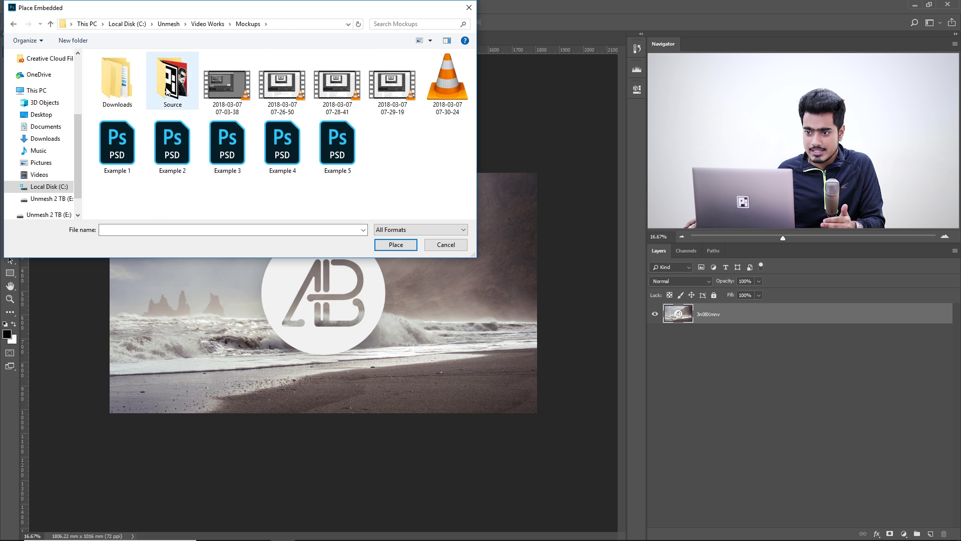
double_click(167, 91)
left_click(283, 85)
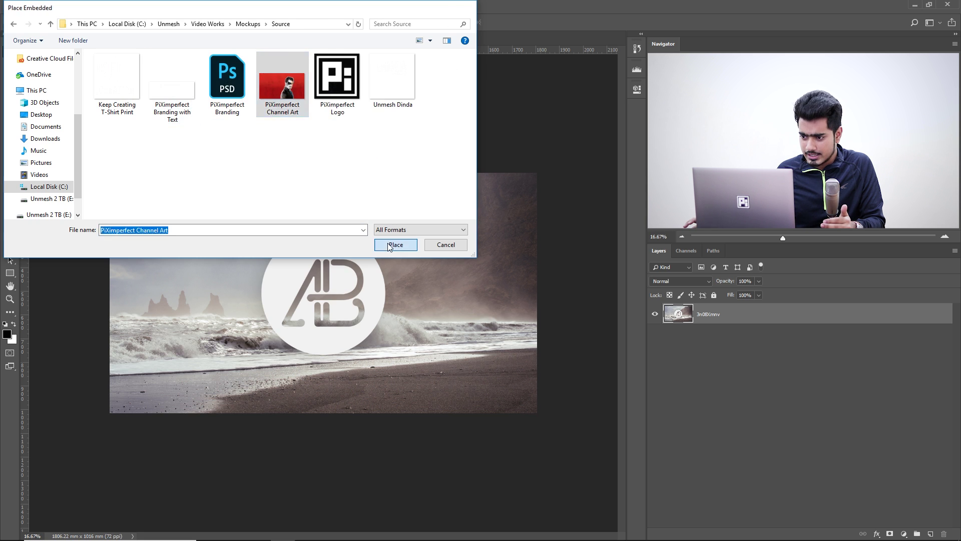
left_click(389, 245)
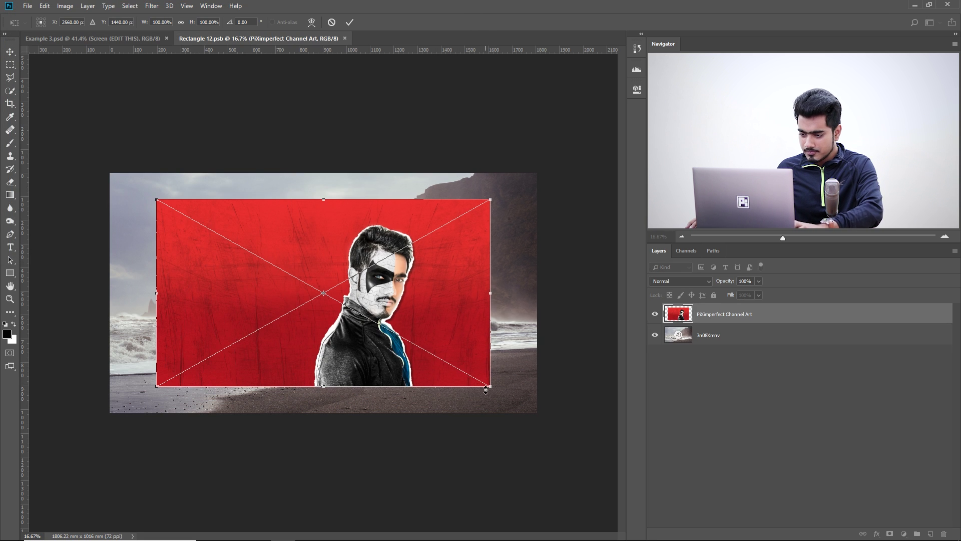
Enlarge the placed channel art to fill the whole canvas and save it into the Example 3.psd mockup
left_click_drag(491, 386, 538, 417)
key("Return")
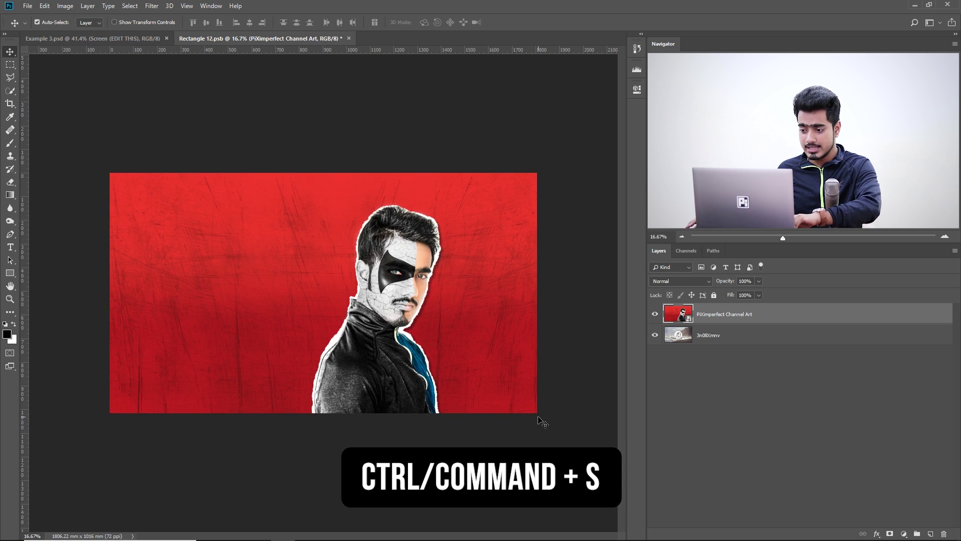
key("ctrl+s")
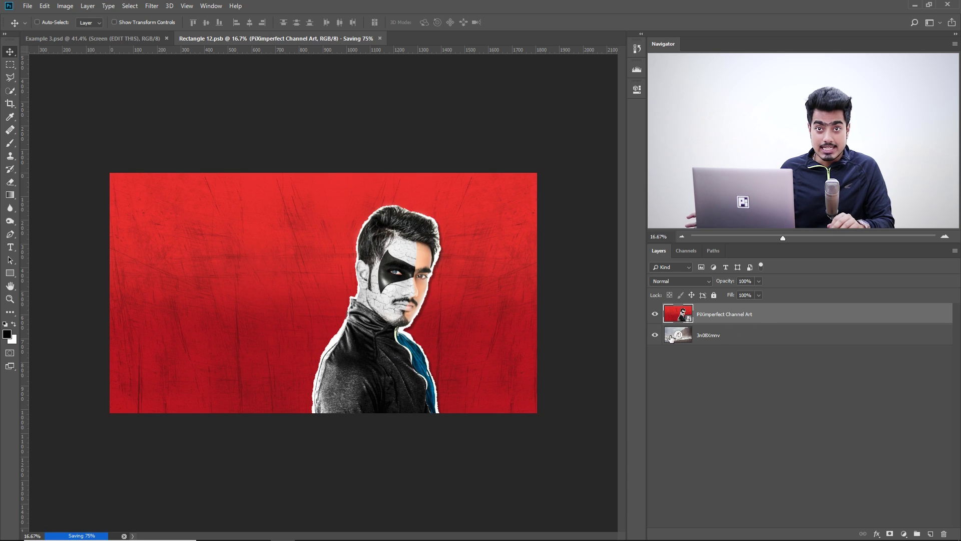
left_click(112, 37)
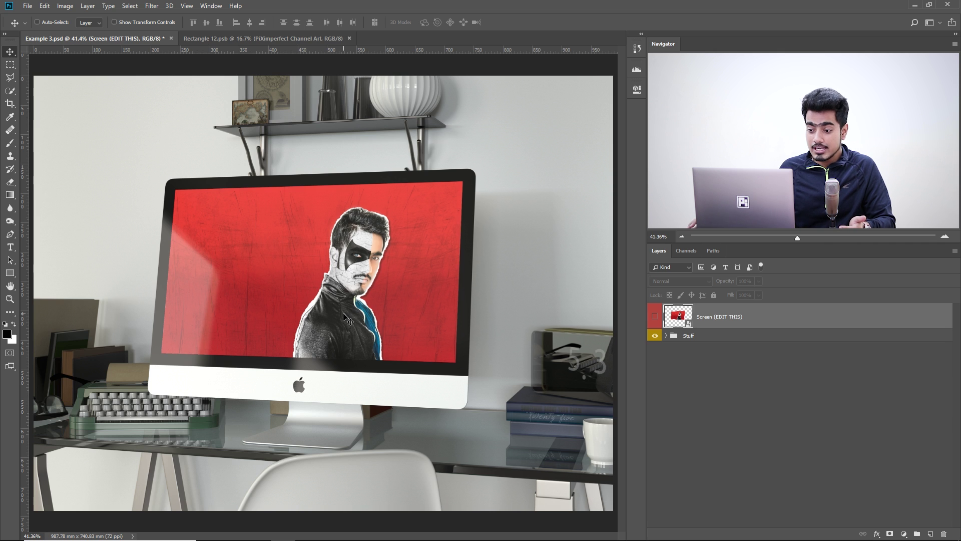
Add a Curves adjustment above the channel art in Rectangle 12.psb, raising the black point and lowering the white point slightly
left_click(236, 42)
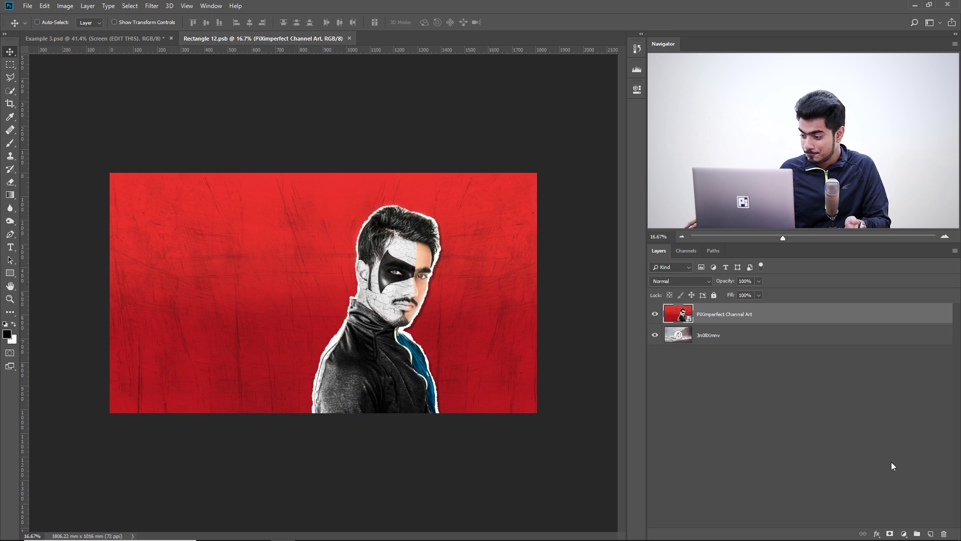
left_click(904, 534)
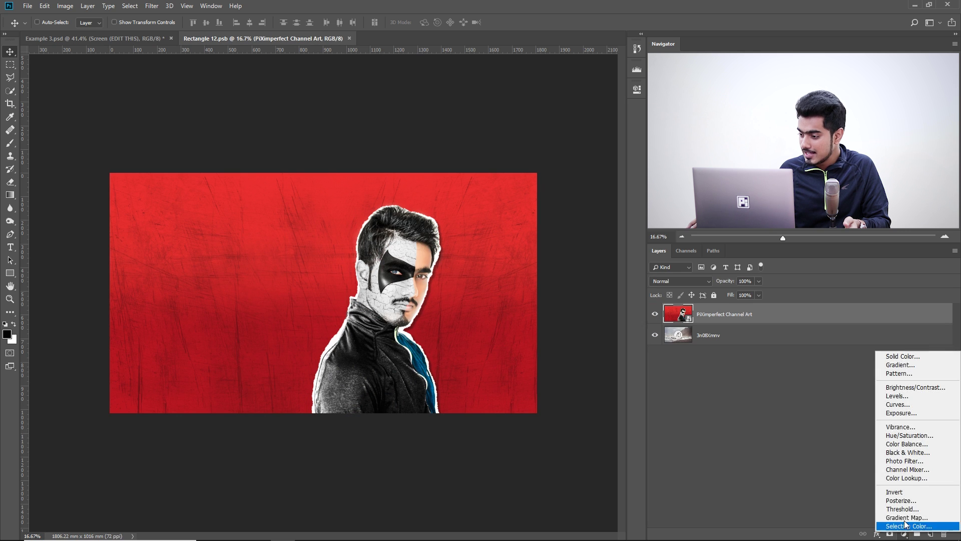
left_click(907, 403)
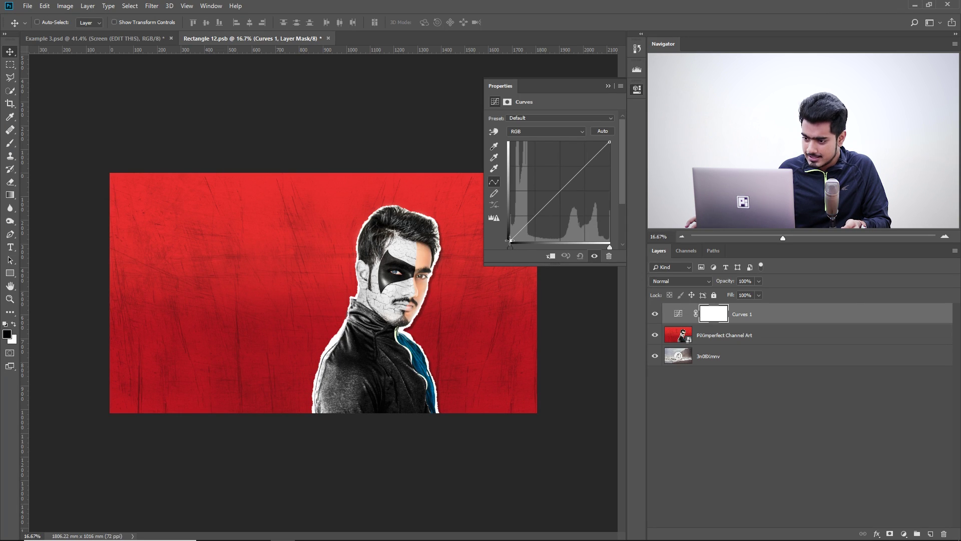
left_click_drag(509, 240, 511, 233)
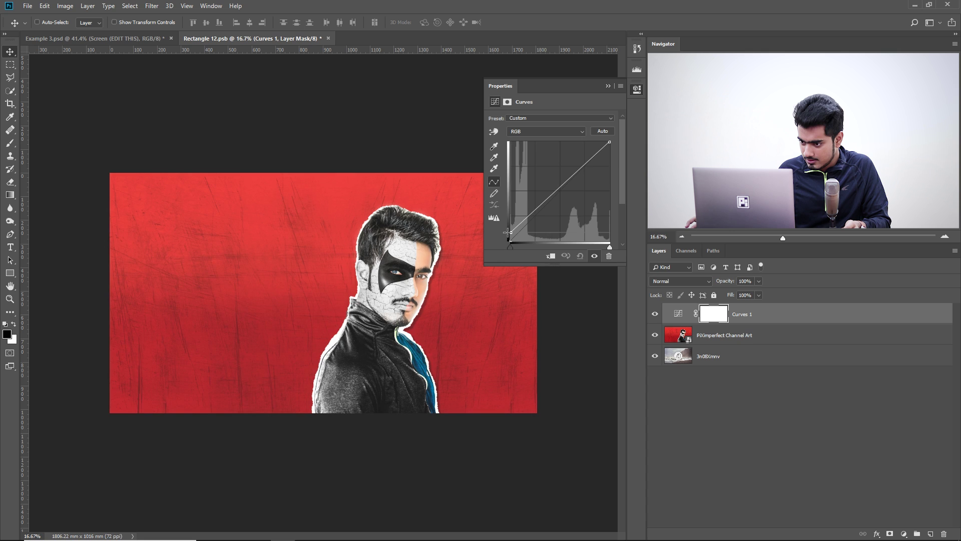
left_click_drag(608, 142, 609, 149)
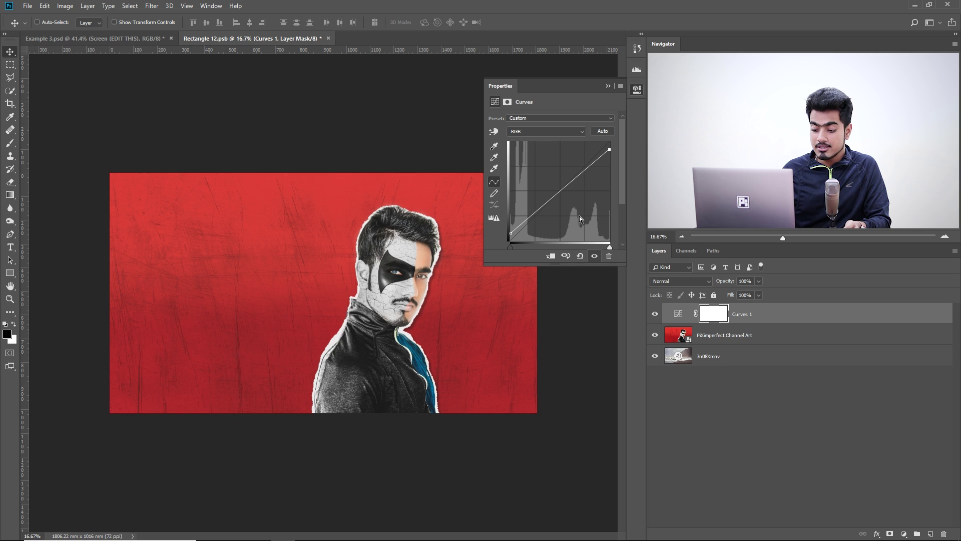
Save the toned-down screen artwork and view the result in the Example 3.psd mockup
key("ctrl+s")
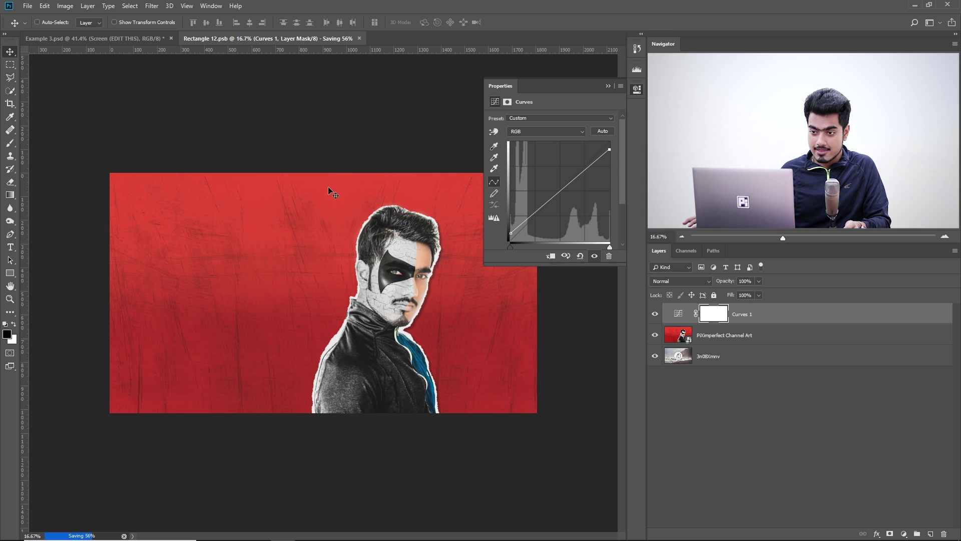
left_click(134, 40)
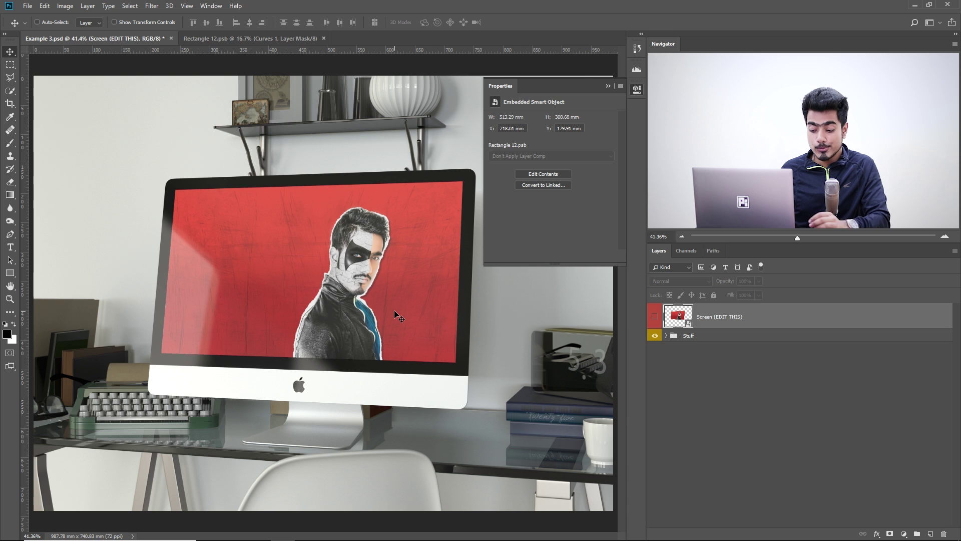
left_click_drag(308, 315, 330, 321)
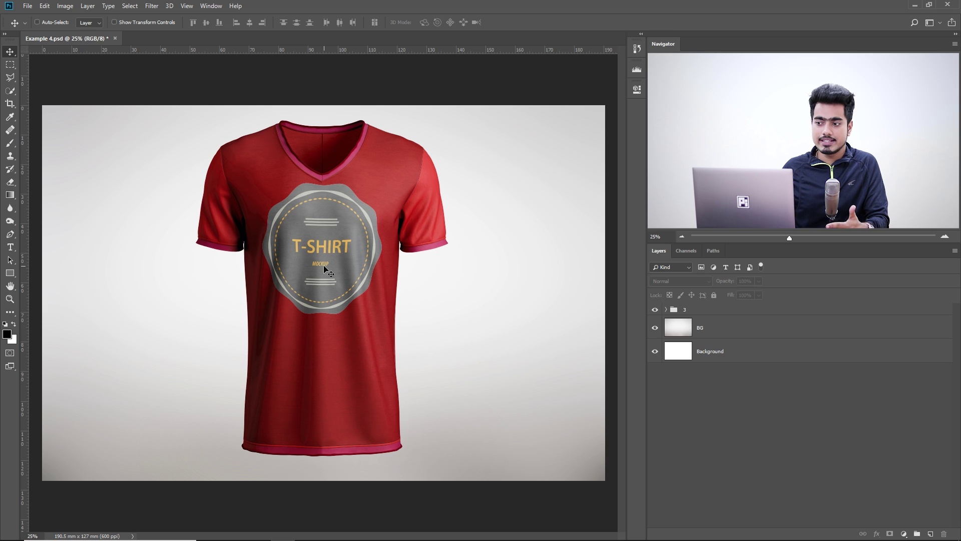
Open the Your work smart object from the T-shirt mockup's Smart object group and hide its Badge 6 group
left_click(666, 310)
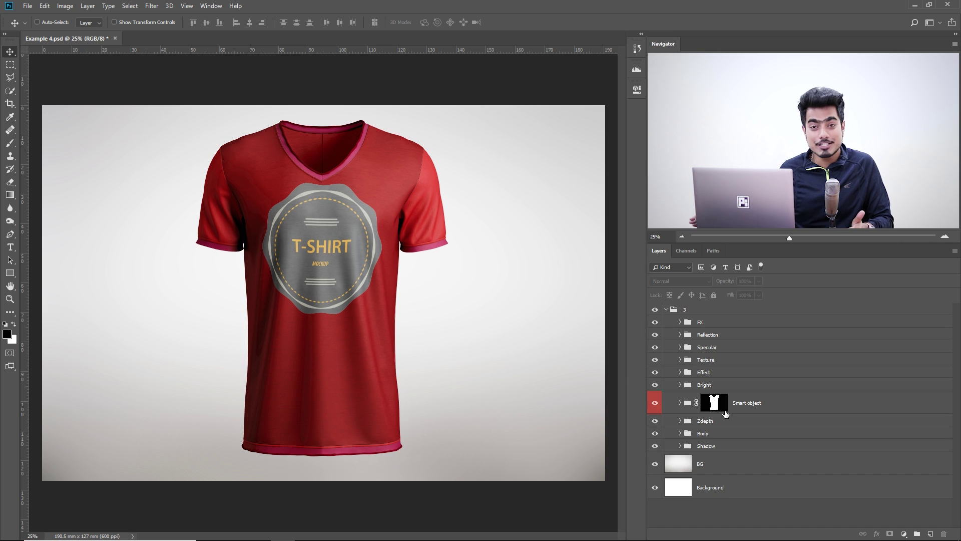
left_click(680, 403)
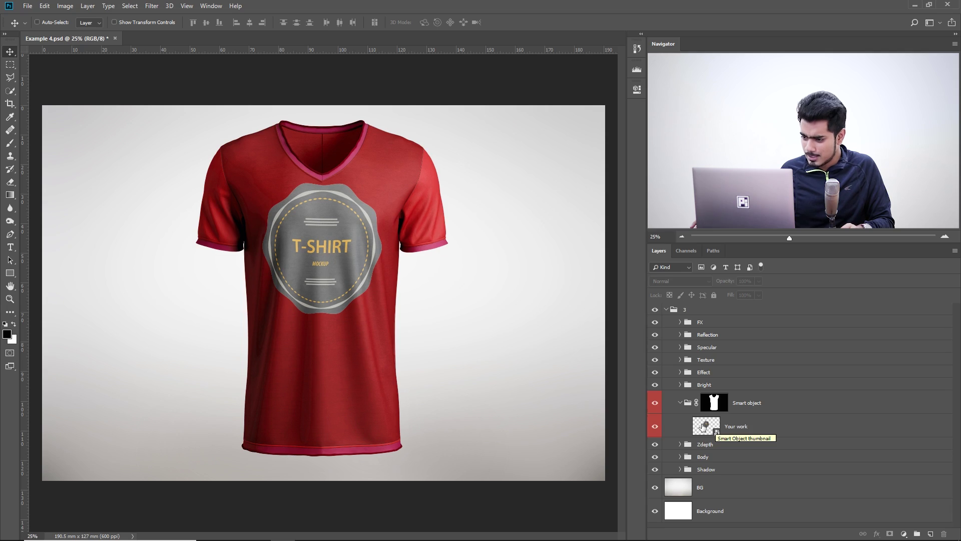
double_click(706, 424)
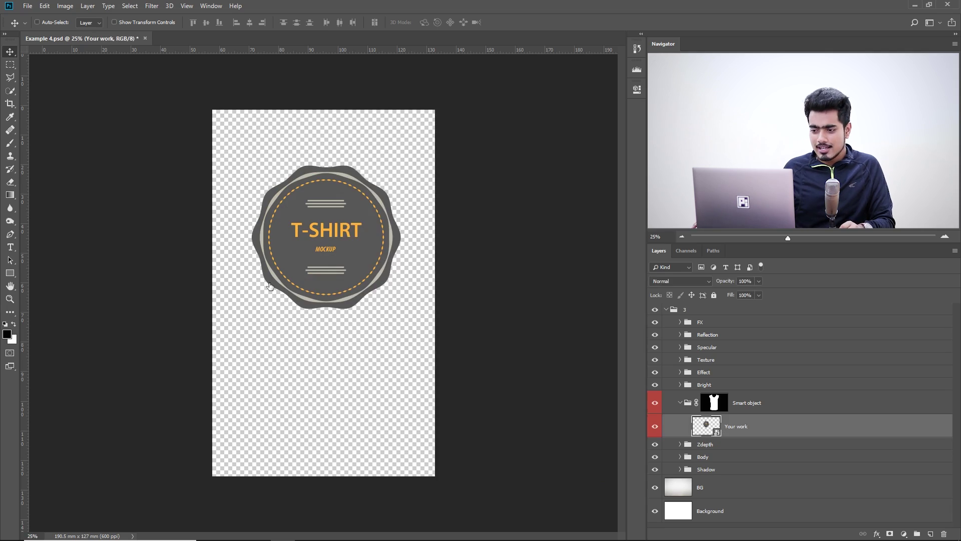
left_click(556, 275)
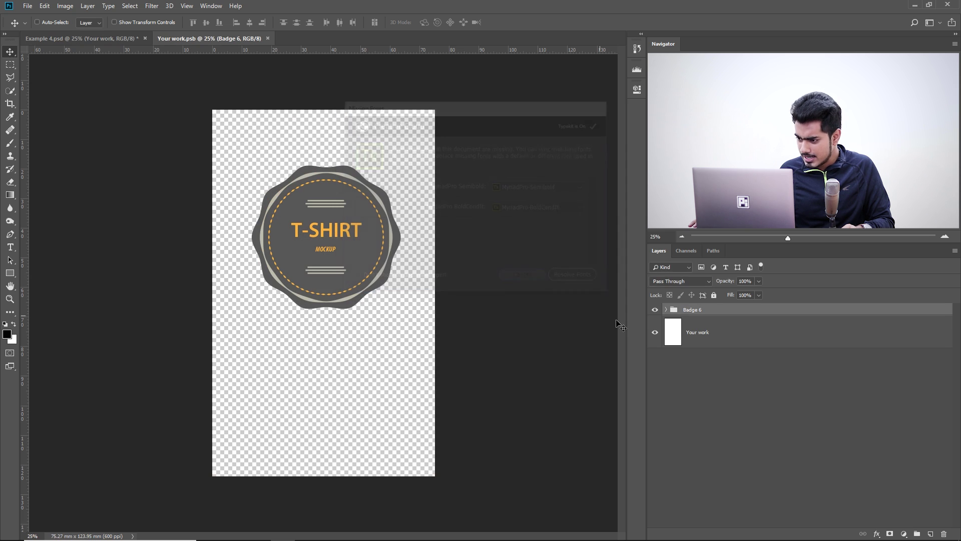
left_click(655, 309)
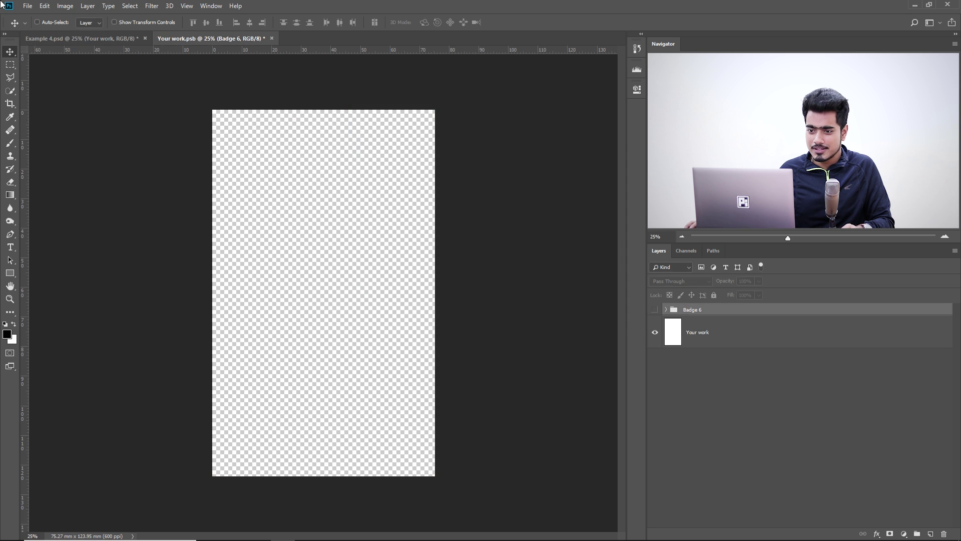
Place Keep Creating T-Shirt Print from the Source folder as an embedded image on the empty canvas
left_click(27, 6)
left_click(93, 196)
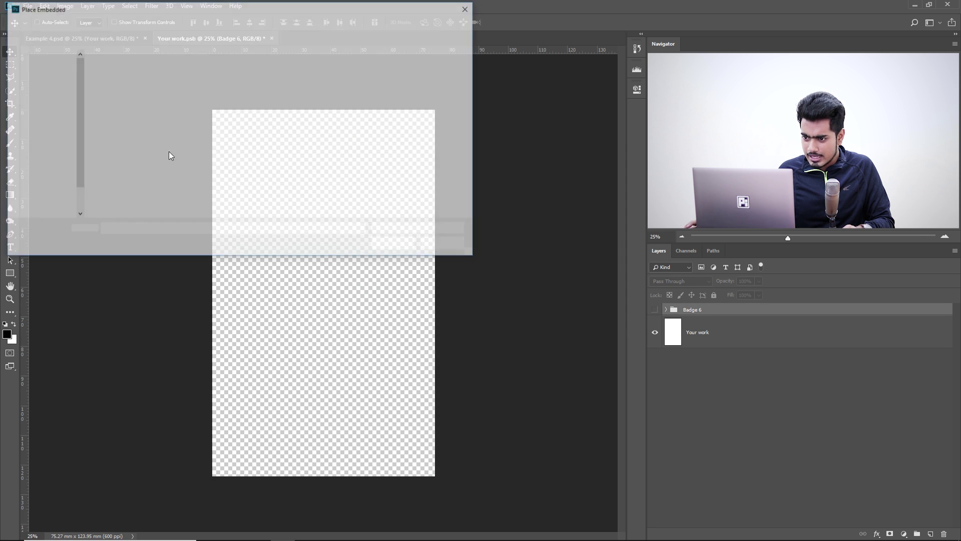
double_click(176, 92)
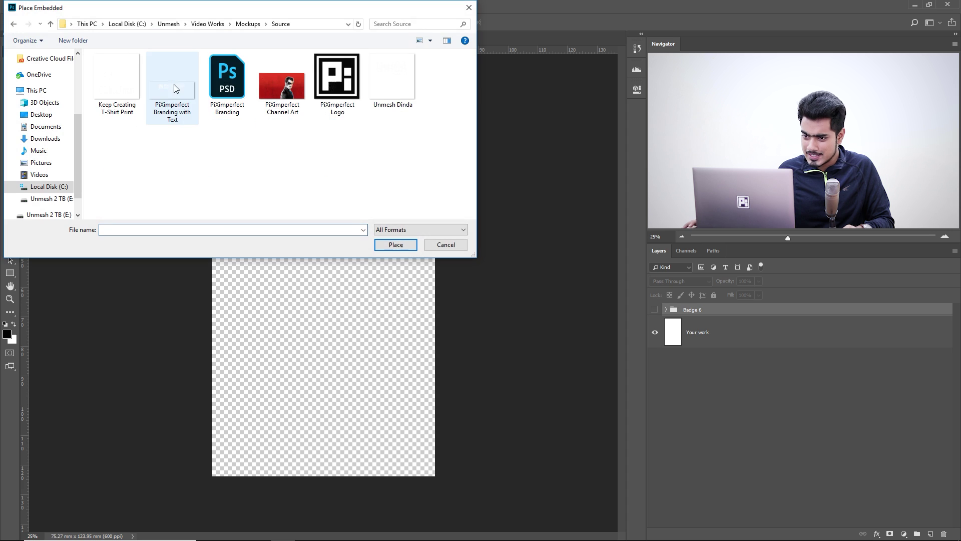
left_click(139, 81)
left_click(395, 245)
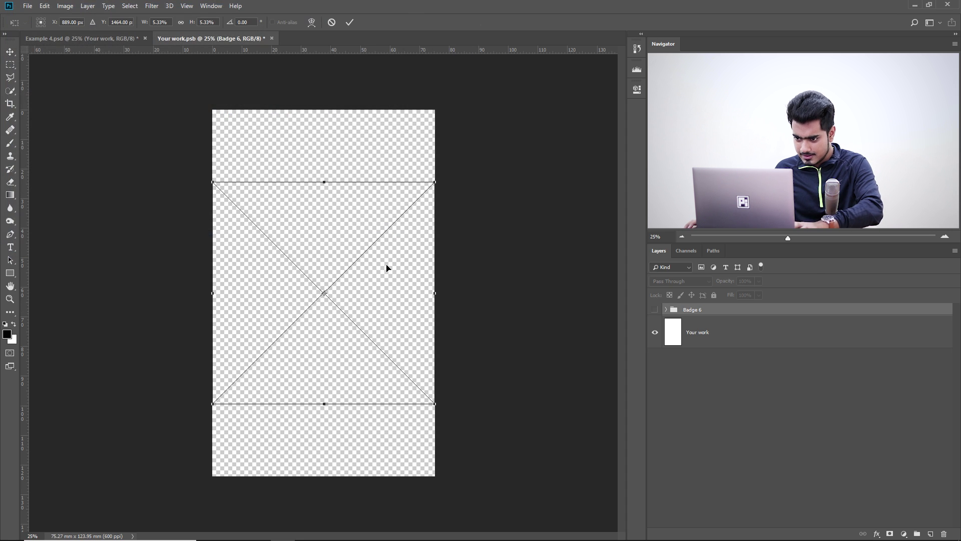
key("Return")
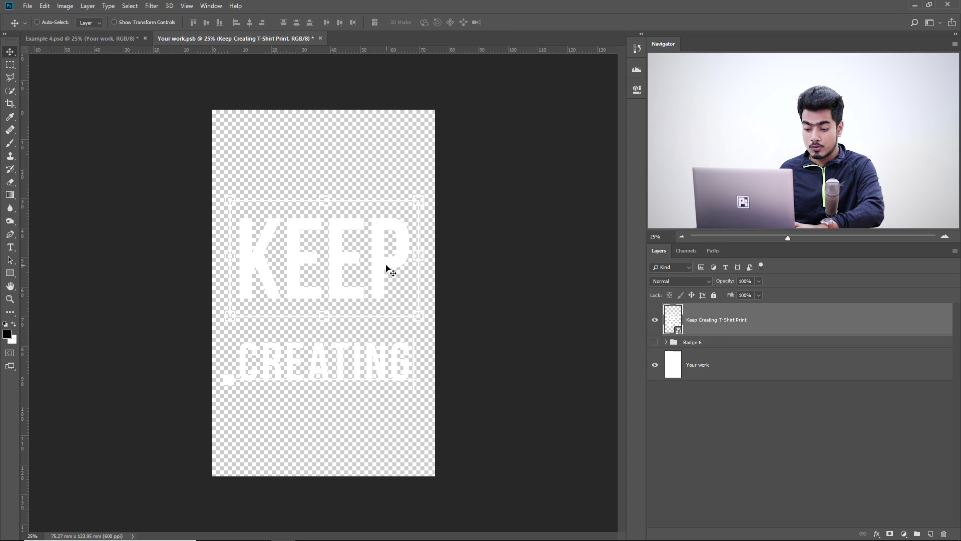
Save Your work.psb with the placed print and view the shirt in the Example 4.psd mockup
key("ctrl")
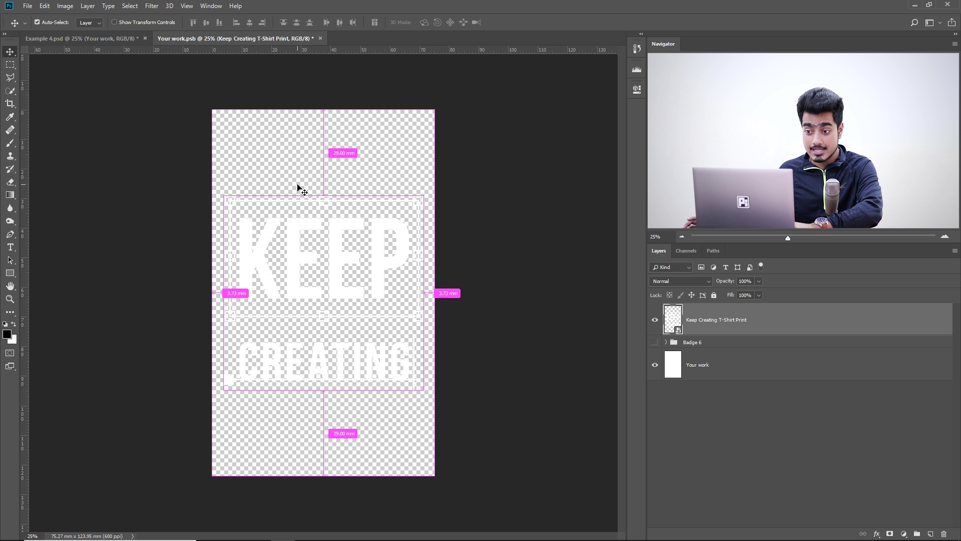
key("ctrl+s")
left_click(103, 40)
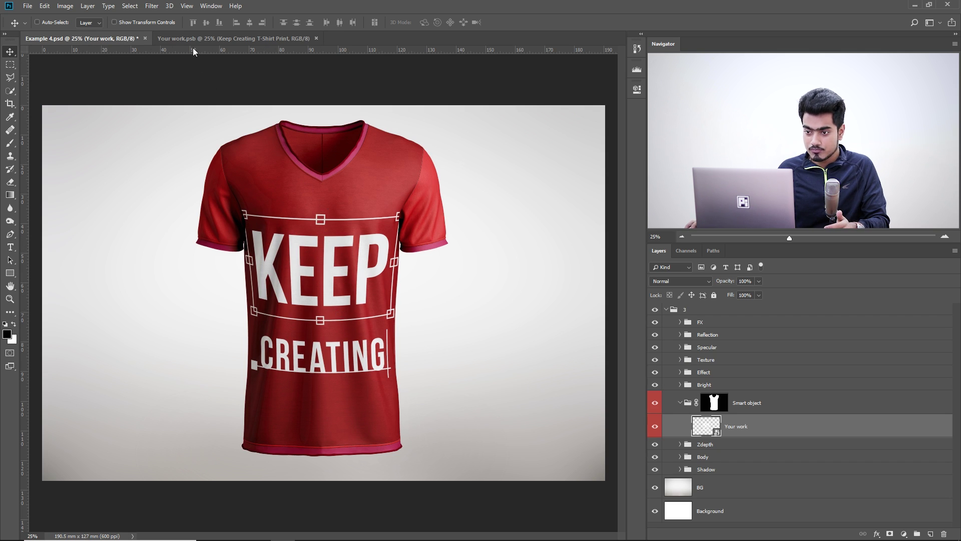
Return to Your work.psb, scale the KEEP CREATING print down around its centre, and move it higher on the canvas
left_click(200, 34)
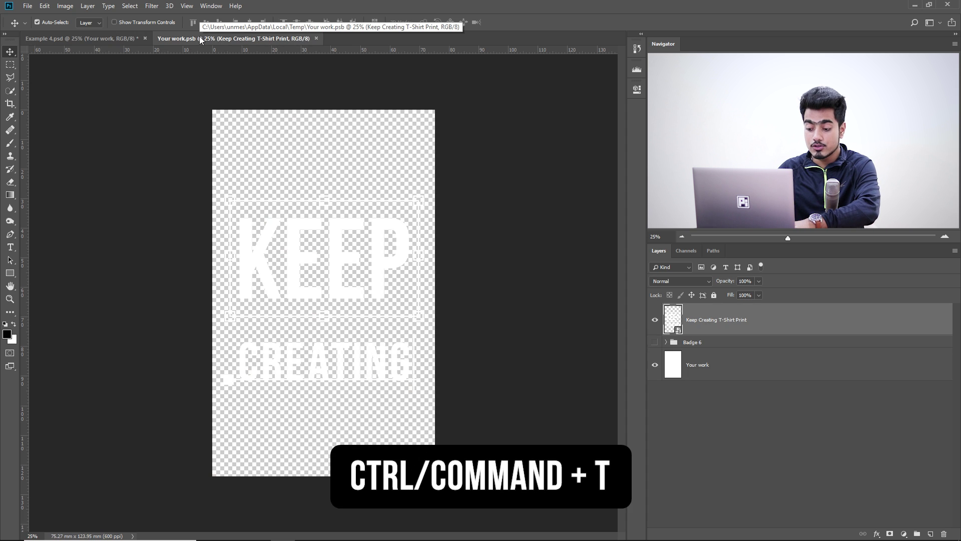
key("ctrl+t")
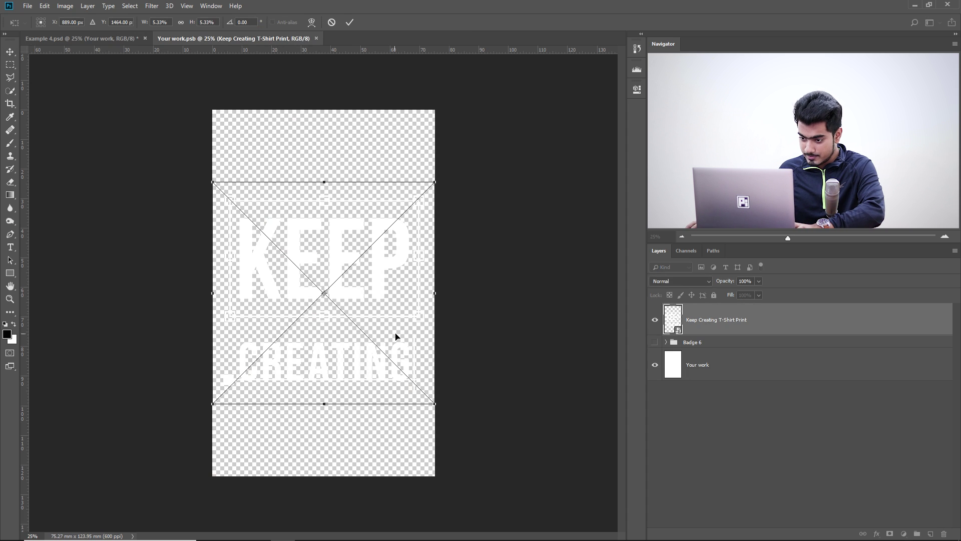
left_click_drag(433, 405, 412, 382)
left_click_drag(349, 306, 351, 254)
key("Return")
Check the print's margins to the canvas edges, save the resized artwork, and return to the Example 4.psd mockup
key("ctrl")
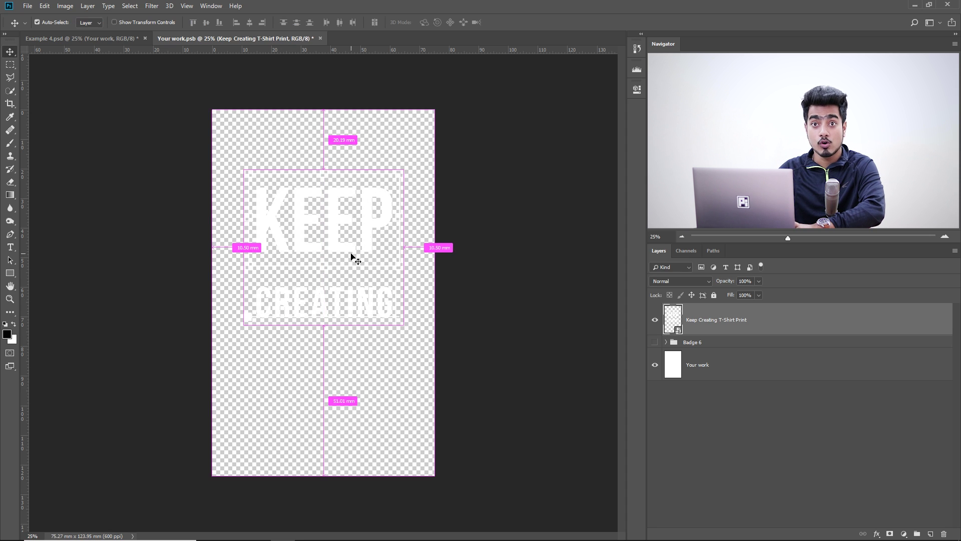
key("ctrl+s")
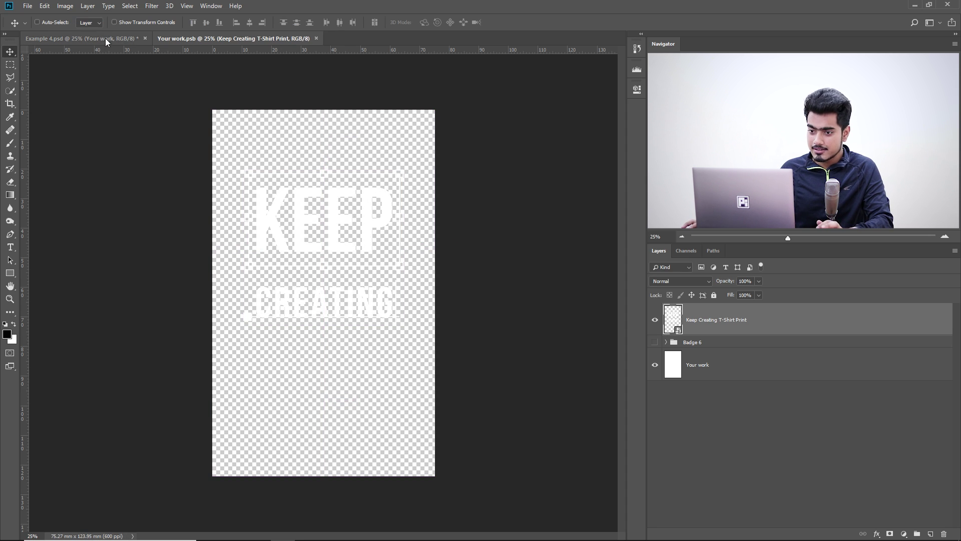
left_click(107, 40)
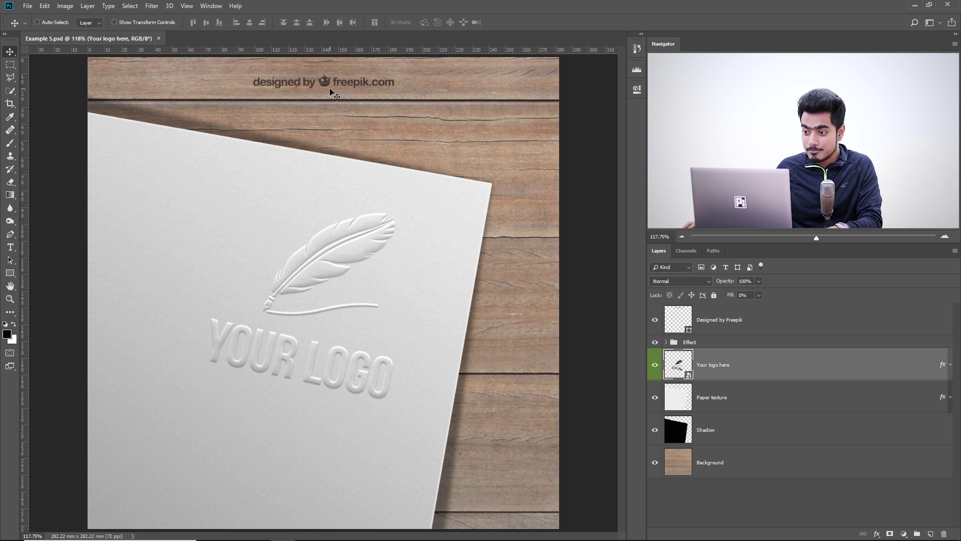
Toggle the Designed by Freepik layer off and back on in Example 5.psd, and examine the embossed logo closely
left_click(656, 321)
left_click(655, 321)
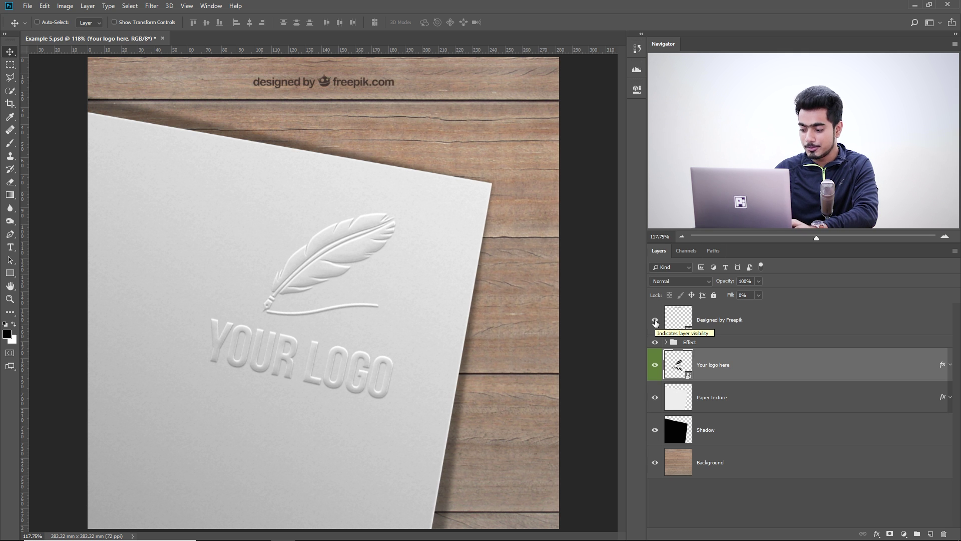
key("ctrl")
key("ctrl+plus")
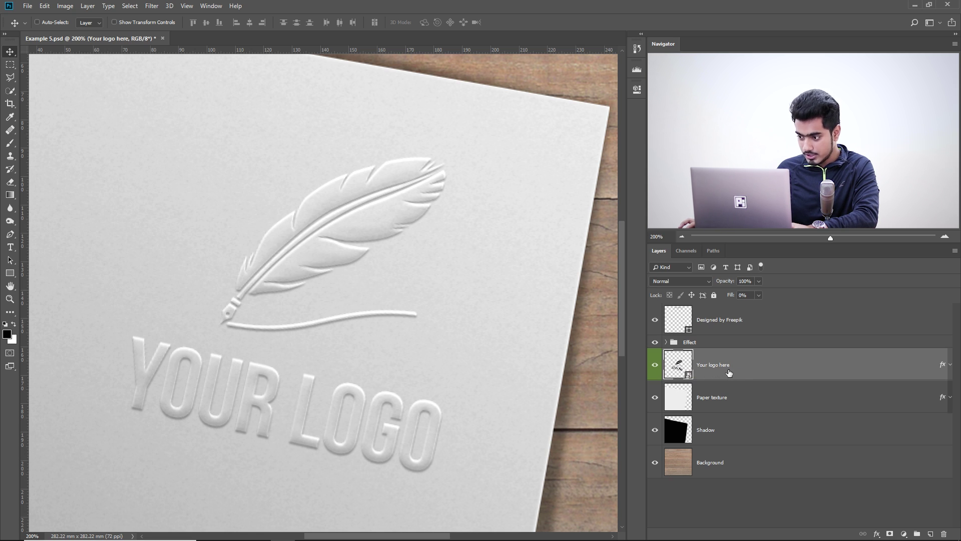
Open the Your logo here smart object and hide its existing feather logo layer
double_click(676, 368)
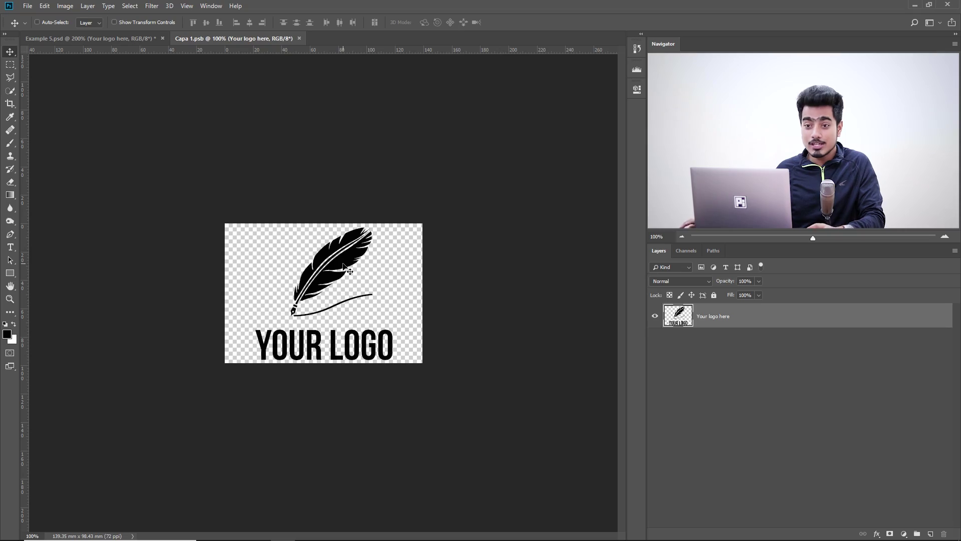
left_click(655, 318)
Place PiXimperfect Logo from the Source folder as an embedded image in Capa 1.psb
left_click(27, 7)
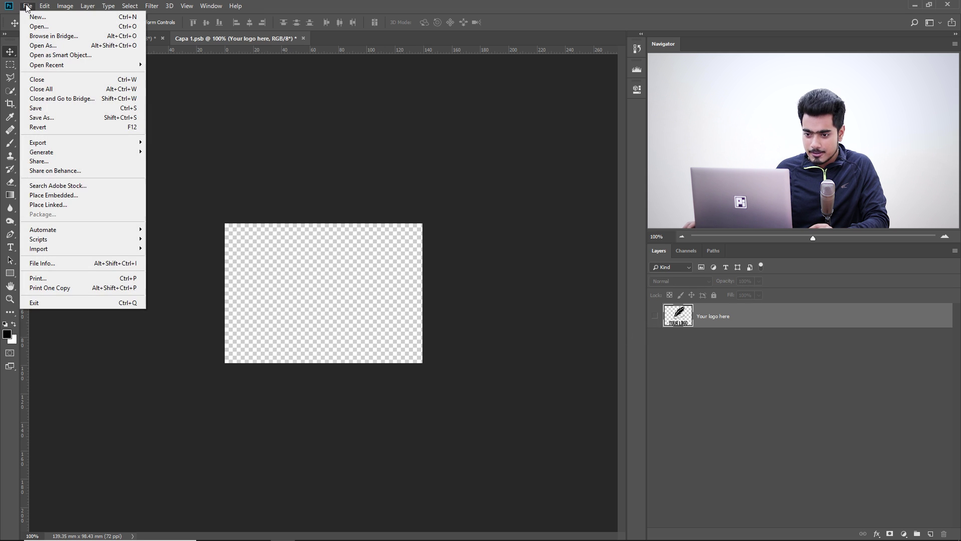
left_click(95, 191)
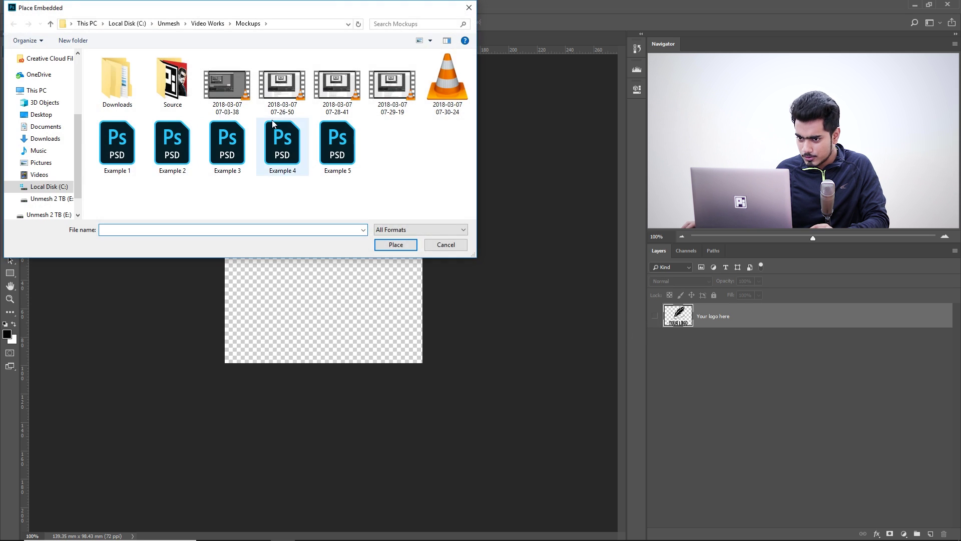
double_click(162, 83)
left_click(345, 88)
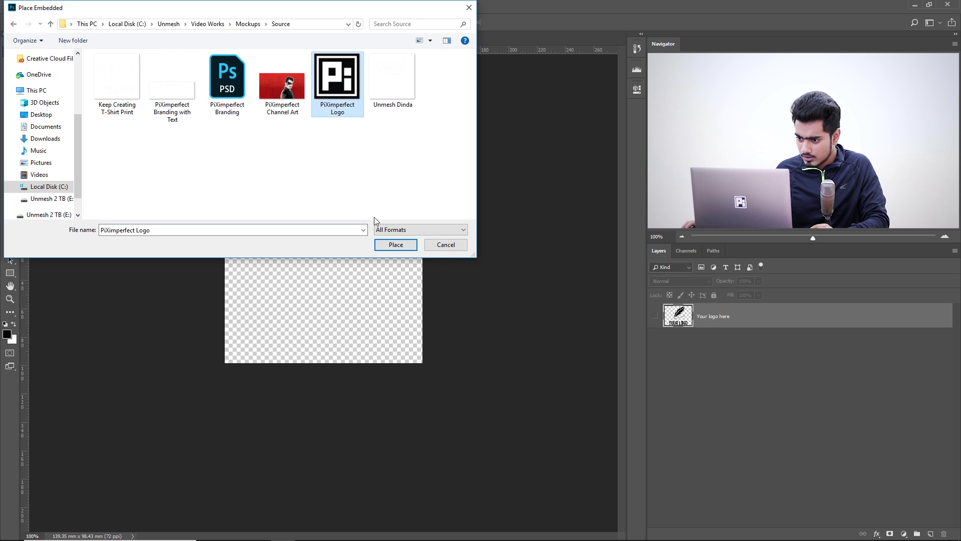
left_click(396, 245)
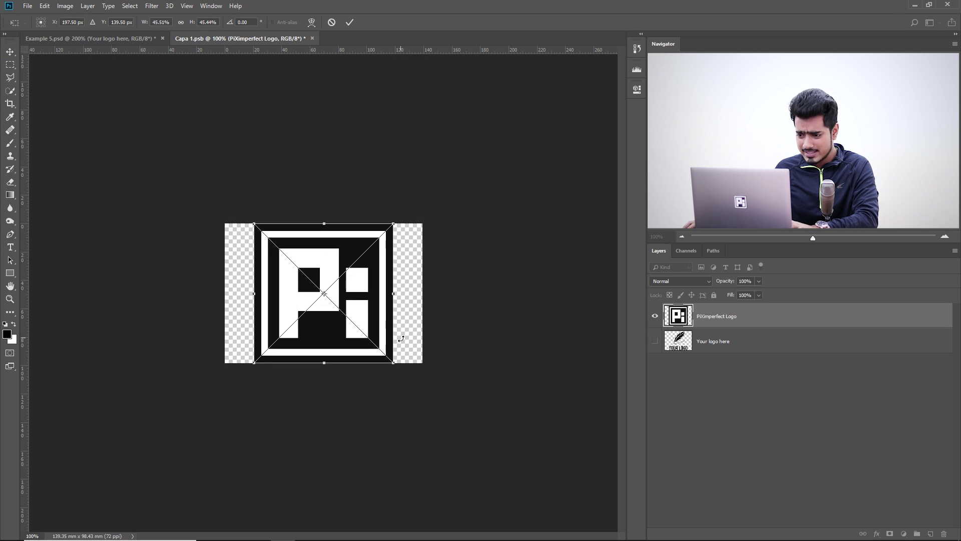
Scale the placed logo down to about 34% and move it up to the canvas's upper edge, centred horizontally
left_click_drag(393, 364, 376, 344)
left_click_drag(354, 296, 353, 275)
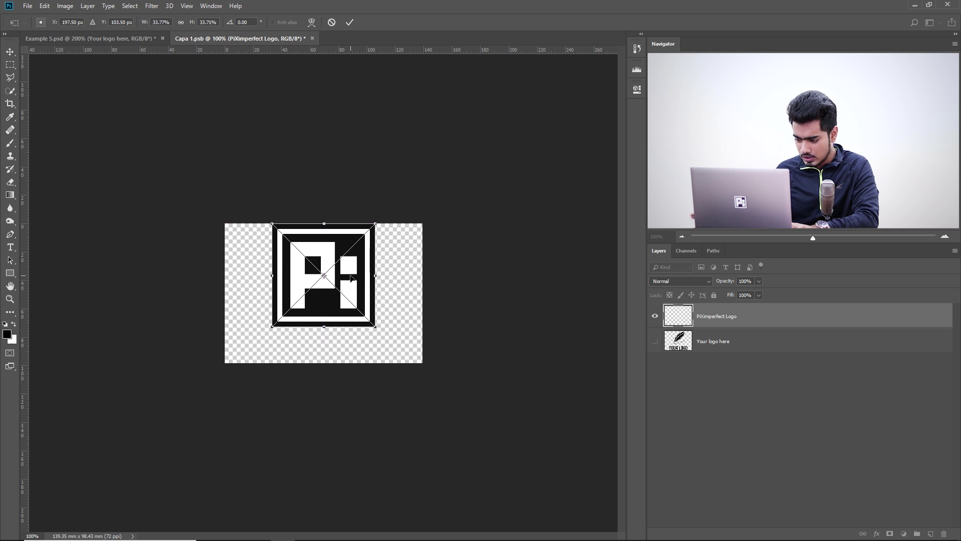
key("ctrl+plus")
key("ctrl+plus")
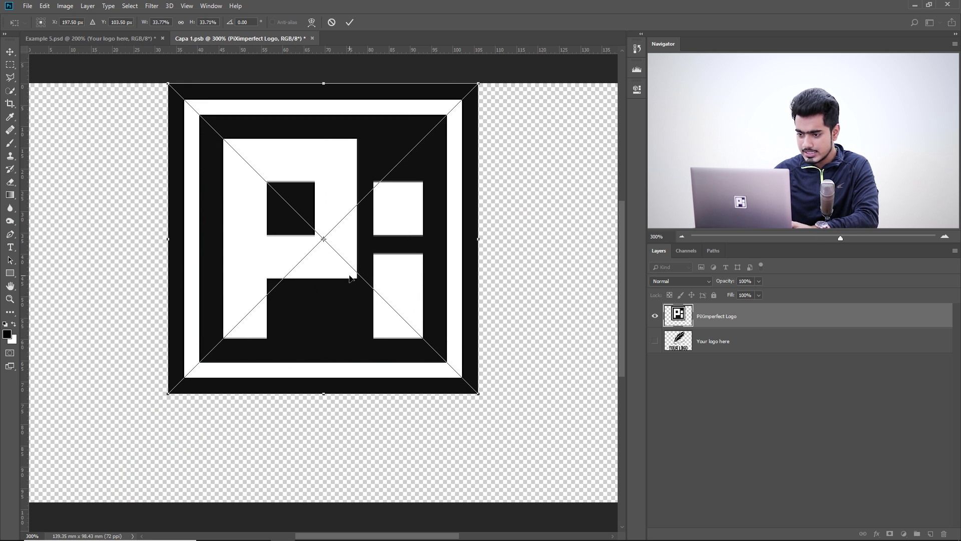
key("Return")
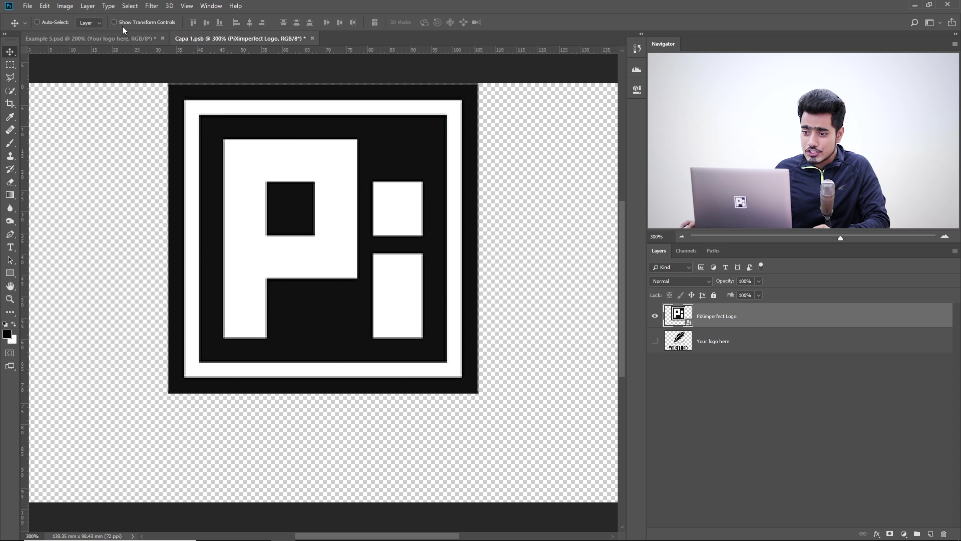
Select the logo's black areas by Color Range using Shadows, with 13% fuzziness and a range of 72
left_click(130, 6)
left_click(145, 104)
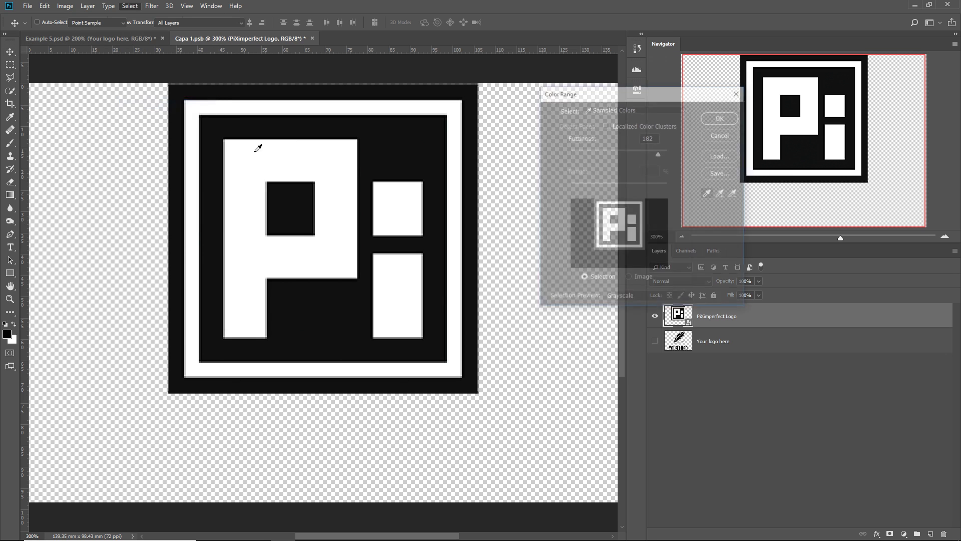
left_click(608, 108)
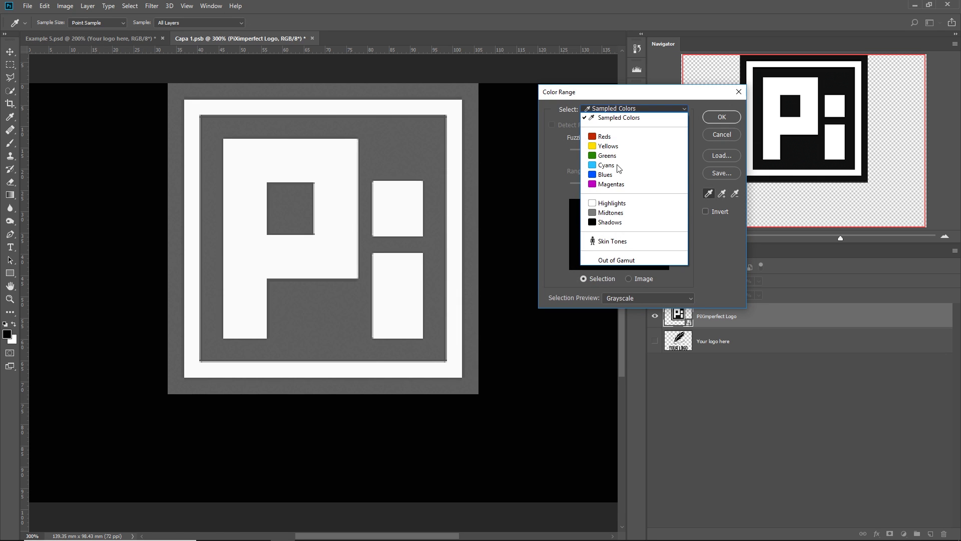
left_click(623, 228)
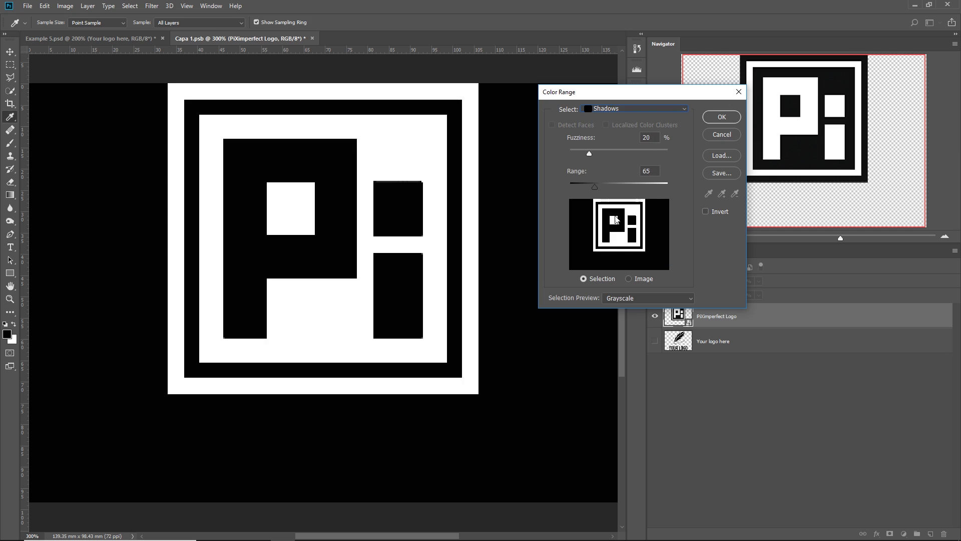
left_click_drag(595, 188, 547, 155)
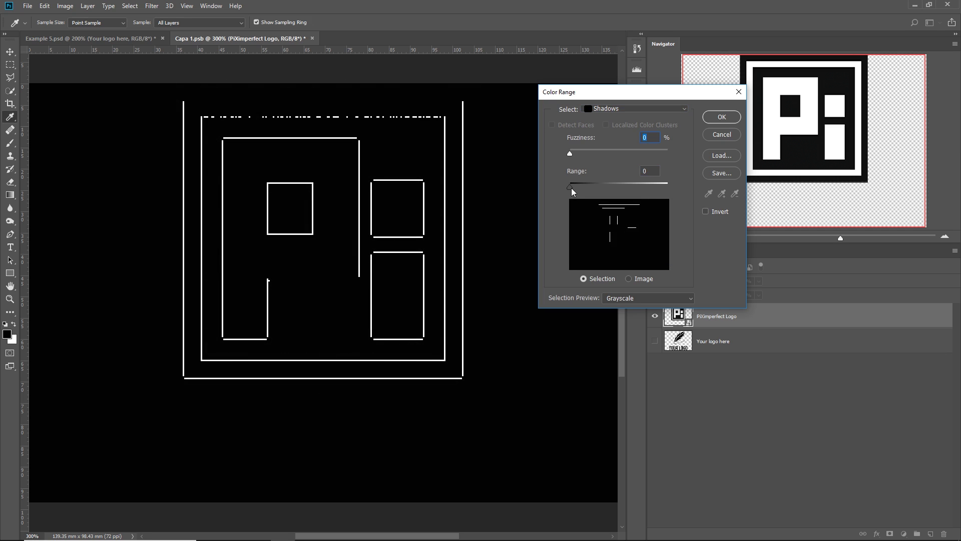
left_click_drag(570, 187, 598, 188)
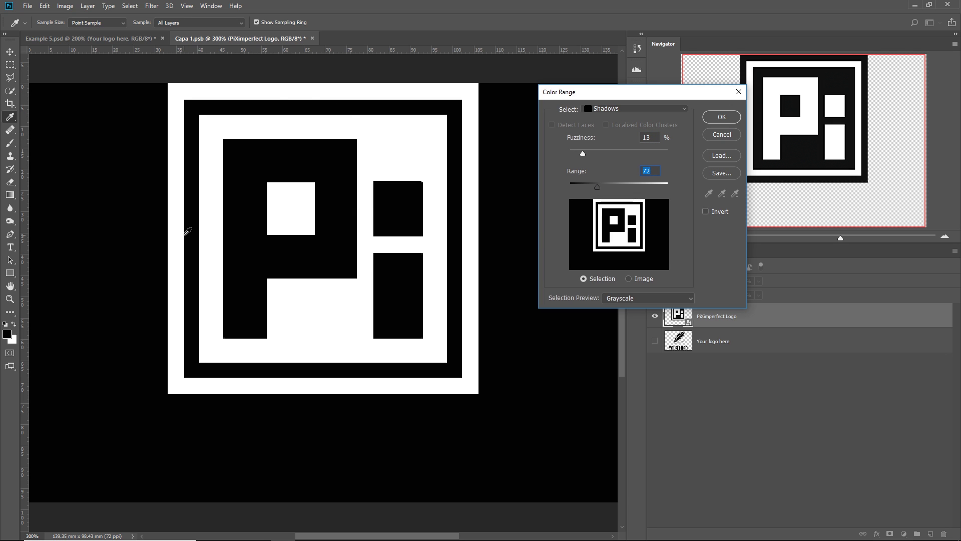
left_click(720, 118)
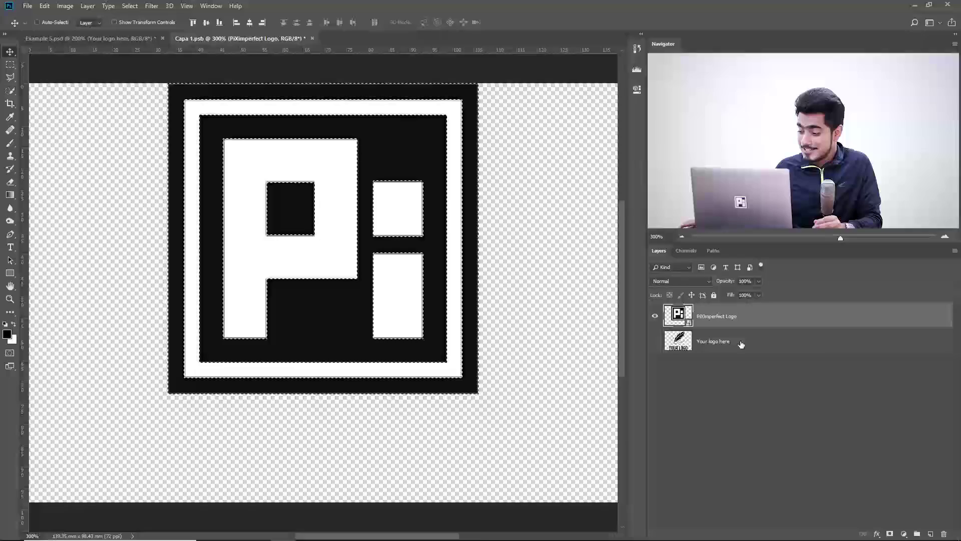
Fill the selected areas with a black (000000) Solid Color layer and delete the placed PiXimperfect Logo layer
left_click(904, 534)
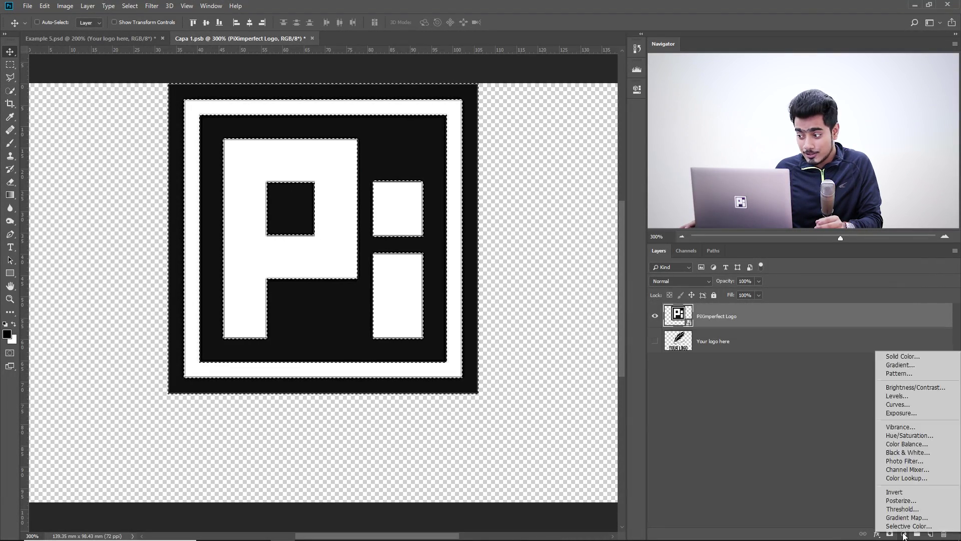
left_click(904, 357)
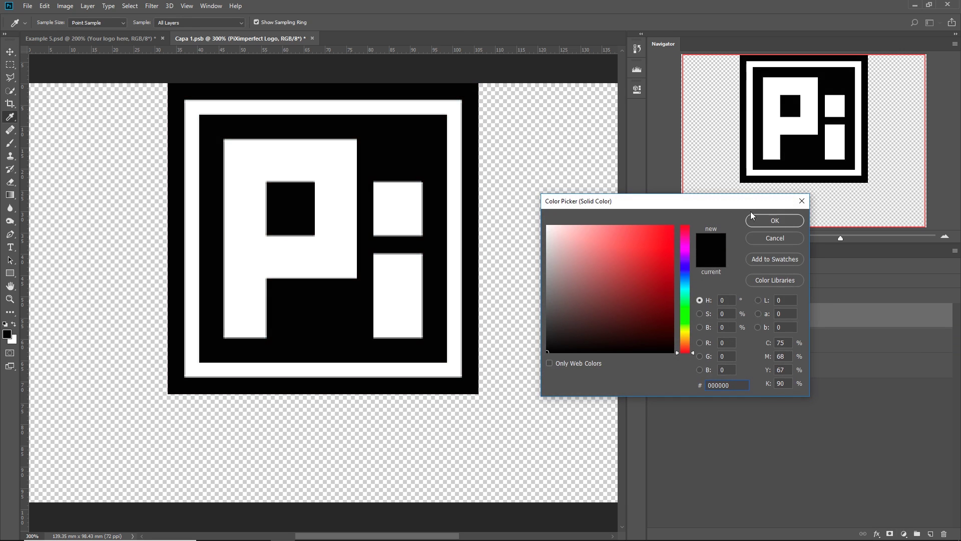
left_click(776, 224)
left_click(655, 341)
left_click_drag(715, 341, 943, 533)
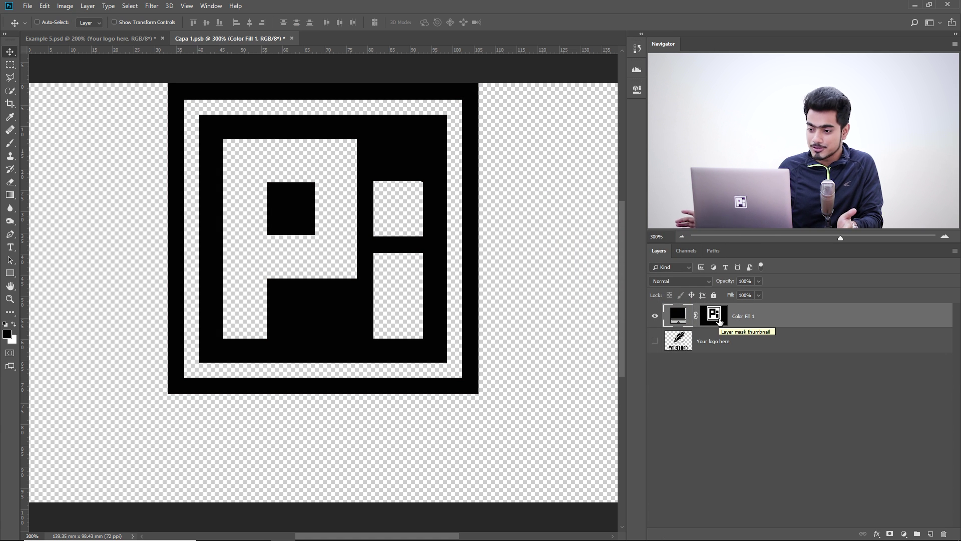
Add the text PIXIMPERFECT below the logo and set its color to black (000000)
left_click(10, 246)
left_click(138, 456)
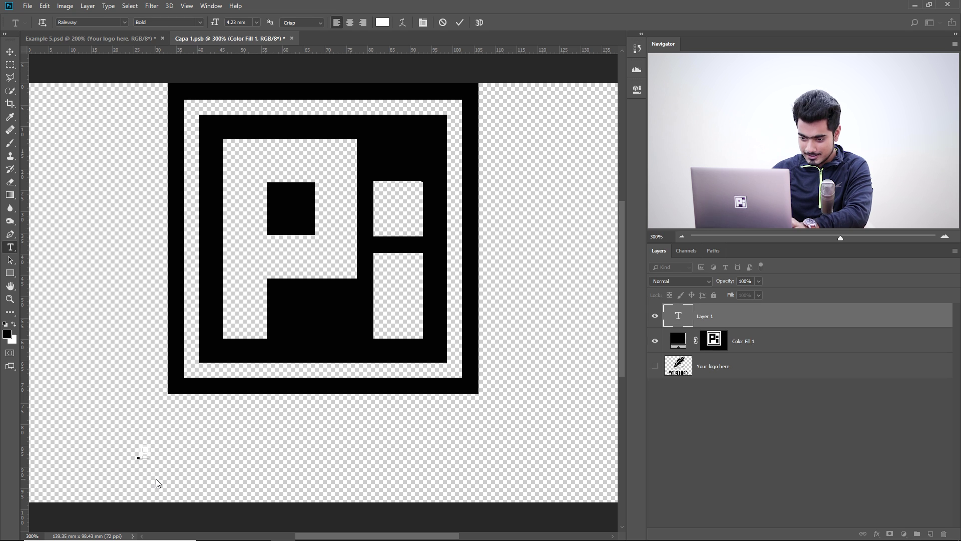
type("PIXIMPERFECT")
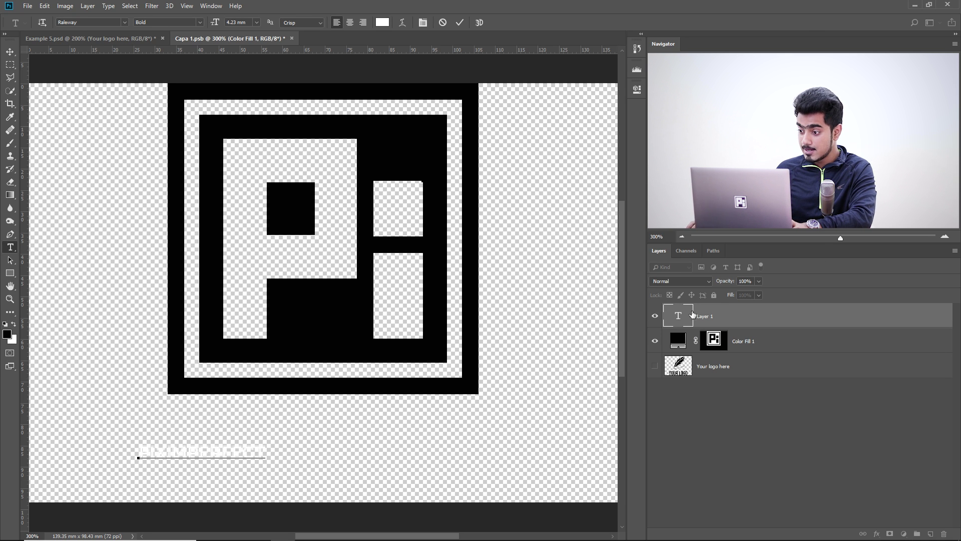
key("ctrl+a")
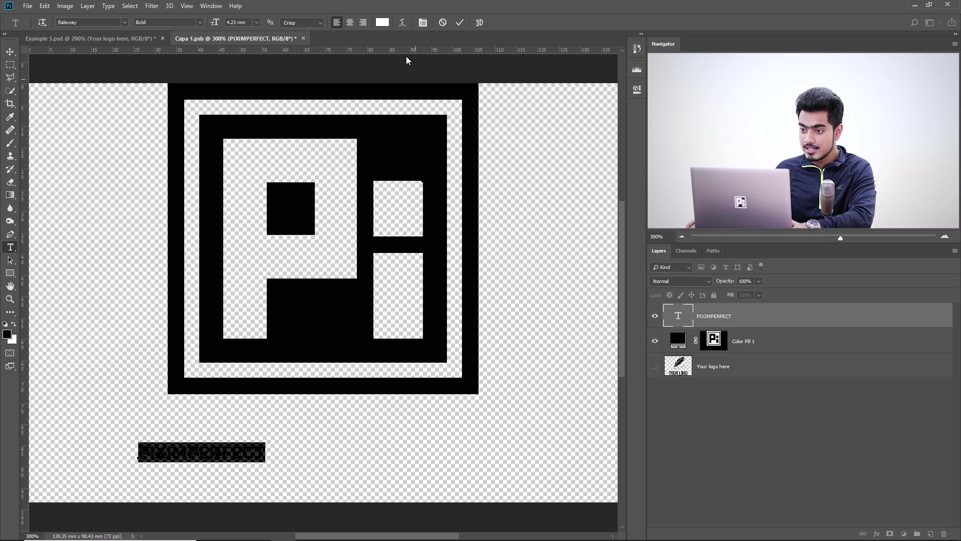
left_click(383, 23)
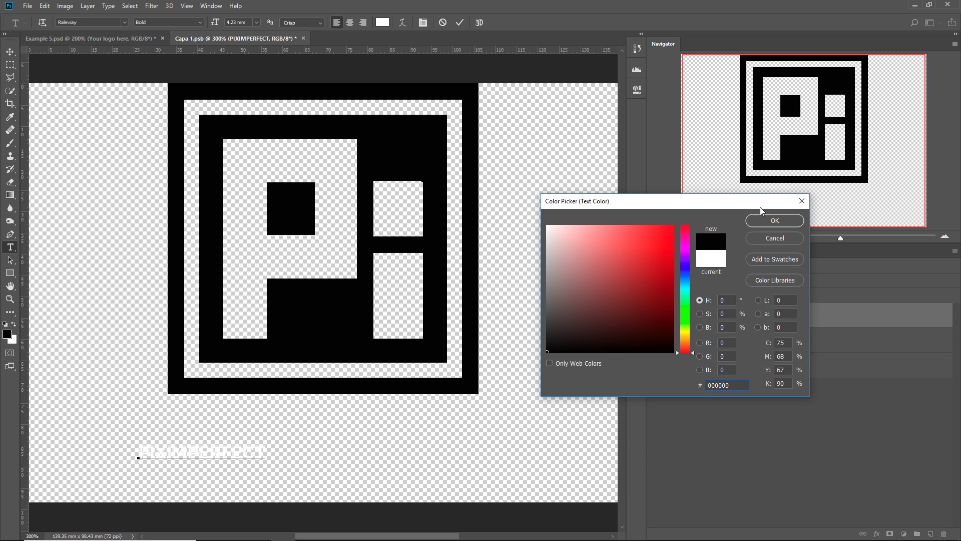
left_click(771, 221)
left_click(10, 53)
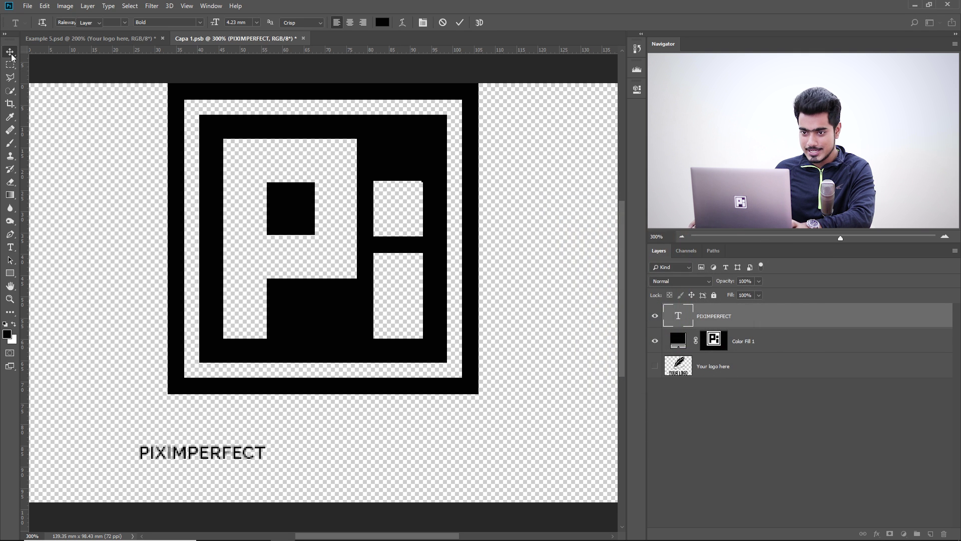
Enlarge the PIXIMPERFECT text to most of the canvas width and position it just beneath the logo
key("ctrl+t")
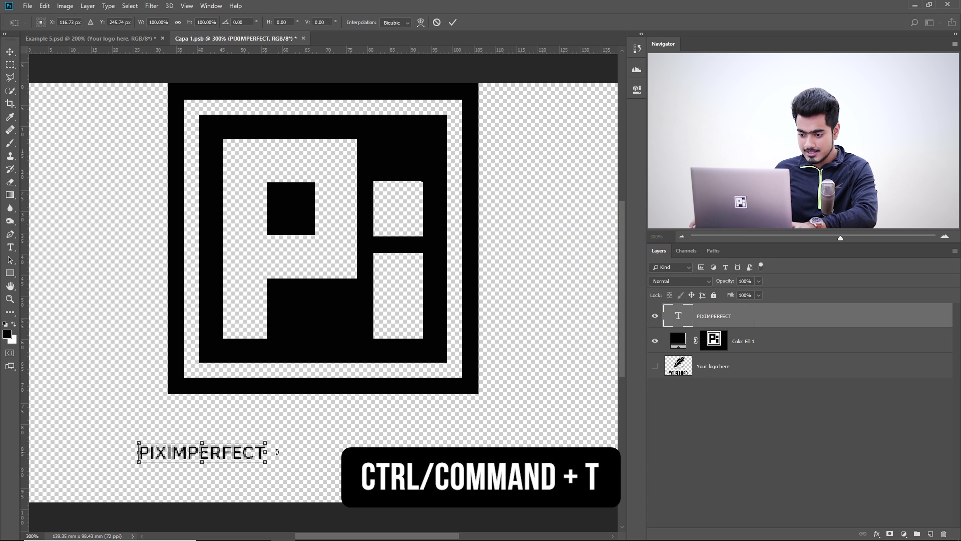
left_click_drag(261, 465, 519, 503)
left_click_drag(517, 445, 556, 404)
key("ctrl+minus")
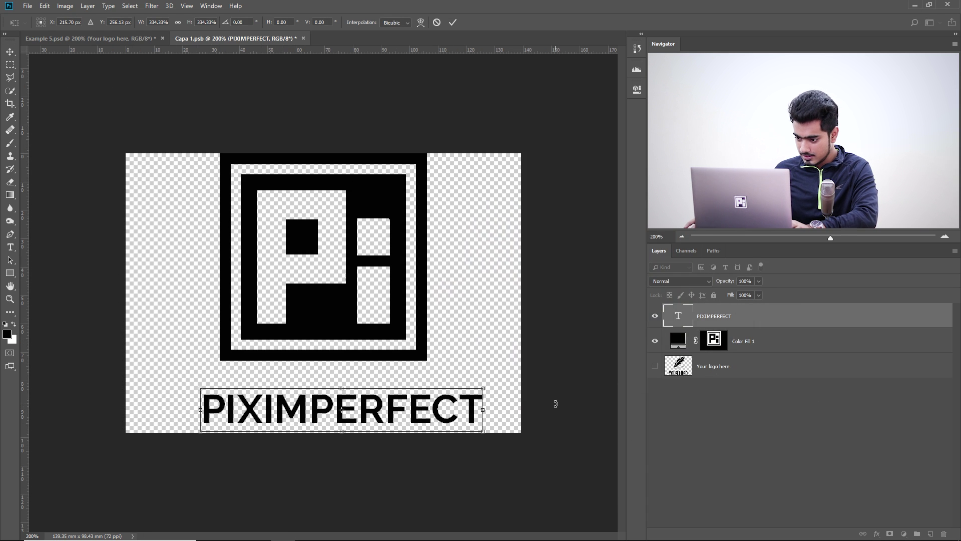
mouse_move(484, 433)
left_mouse_down()
mouse_move(508, 435)
mouse_move(459, 398)
mouse_move(496, 427)
left_mouse_up()
key("Return")
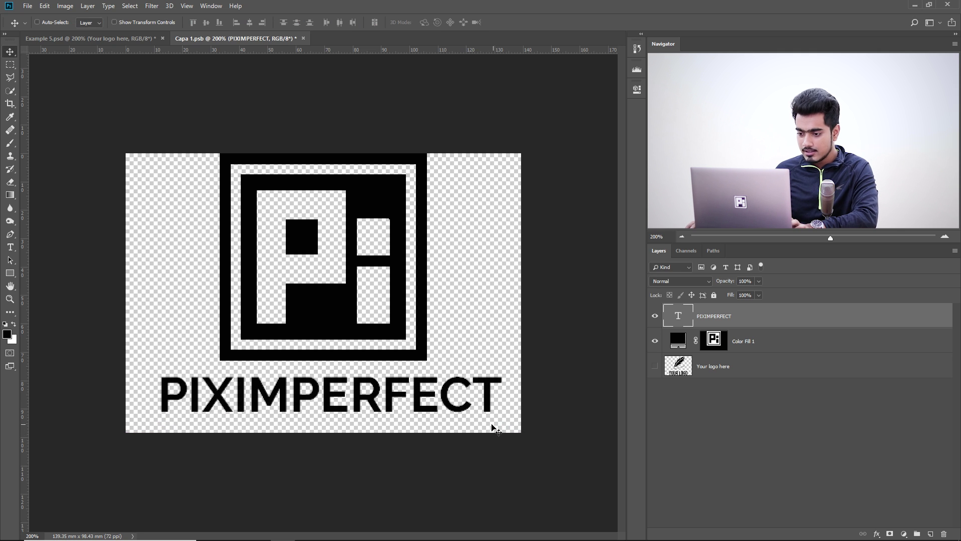
Set the font weight of the PIXIMPERFECT text to ExtraBold
double_click(680, 315)
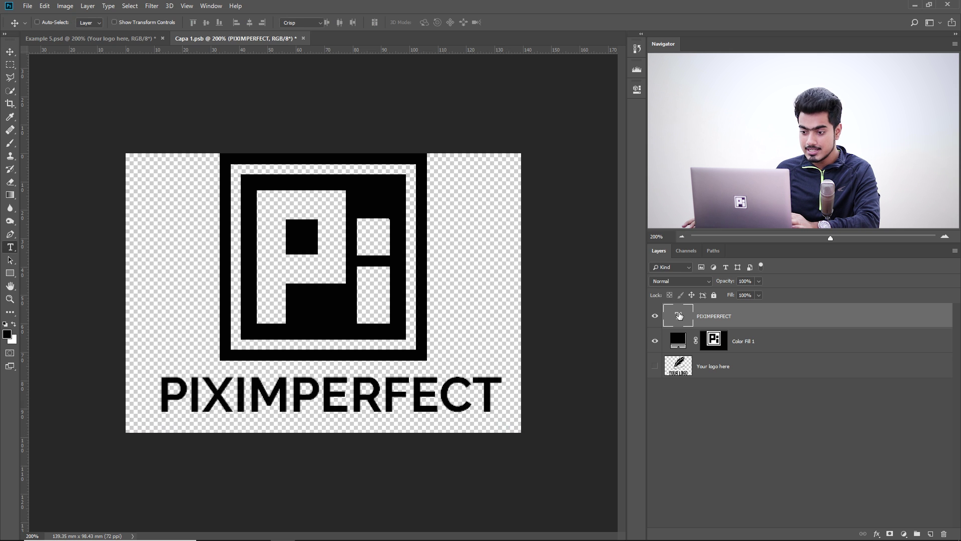
left_click(203, 23)
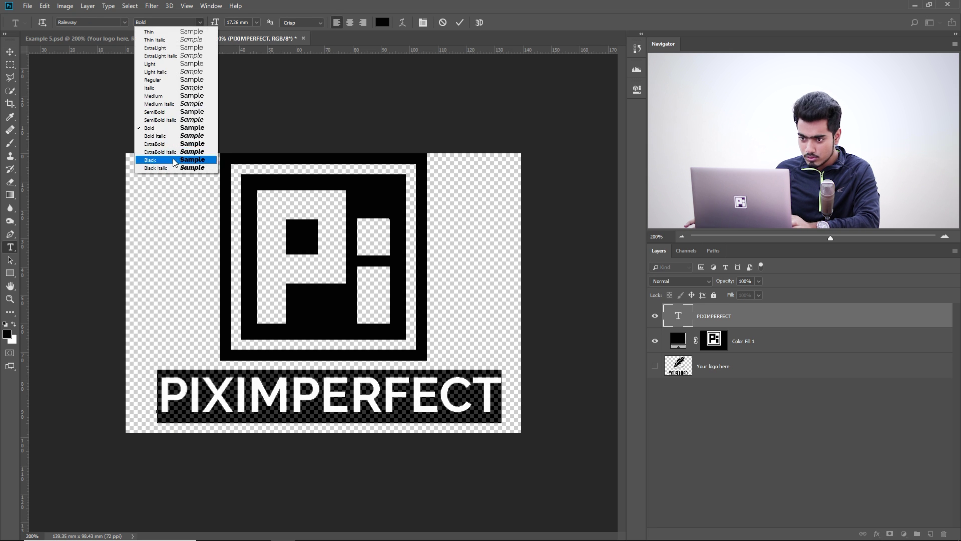
left_click(160, 144)
left_click(11, 52)
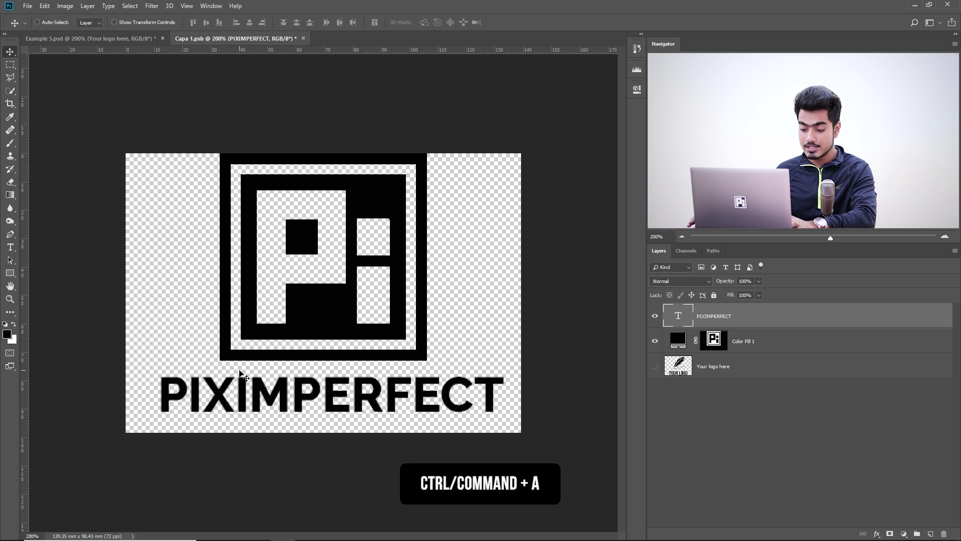
Centre the PIXIMPERFECT text and the Color Fill 1 logo layer horizontally on the canvas
key("ctrl+a")
key("ctrl+a")
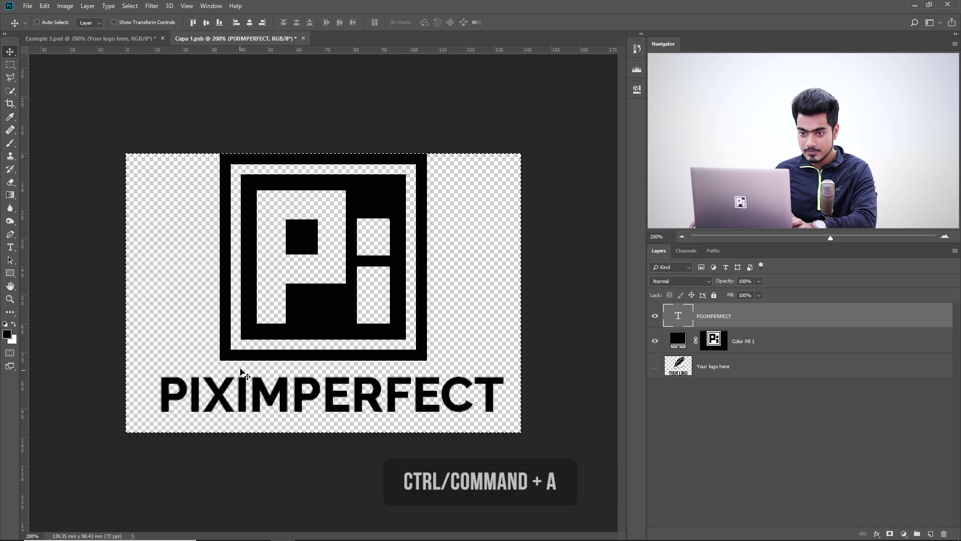
left_click(11, 54)
left_click(11, 54)
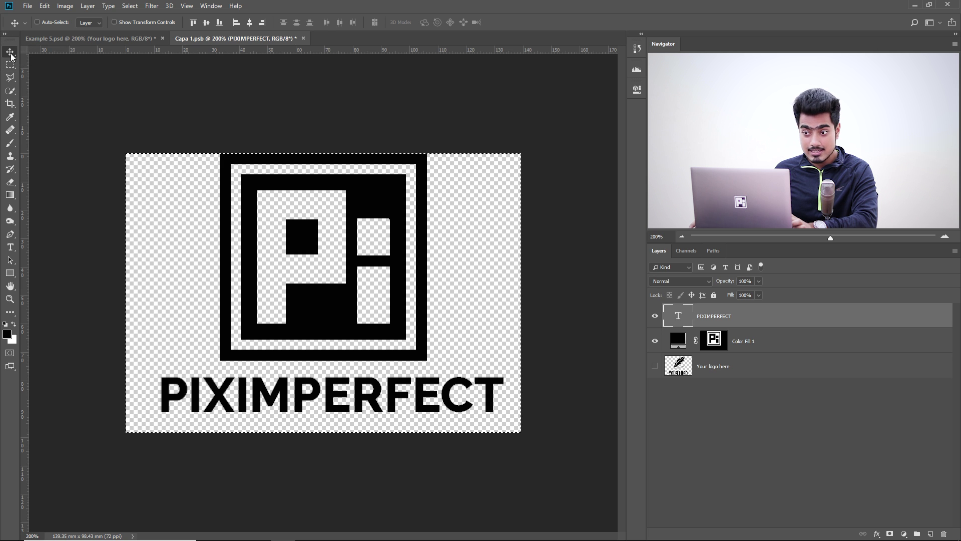
left_click(249, 23)
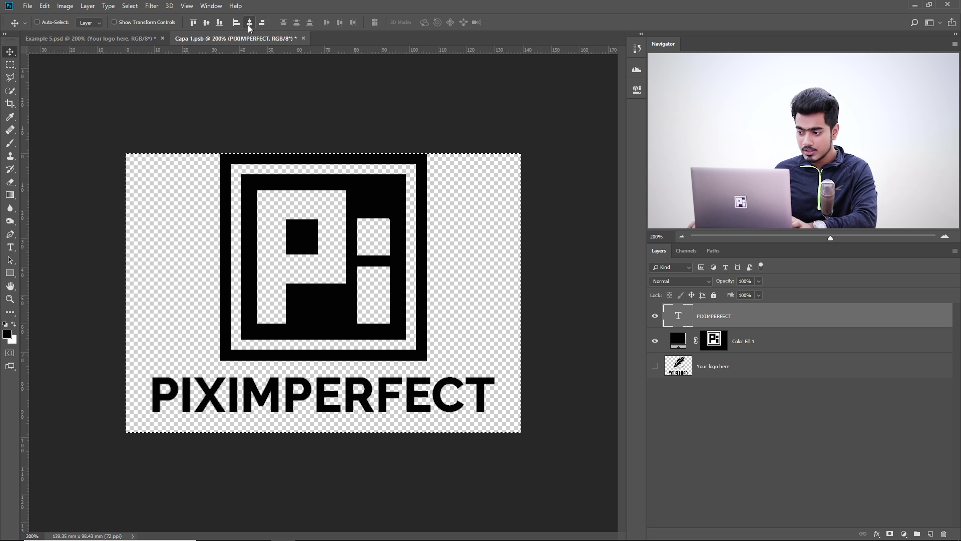
left_click(719, 339)
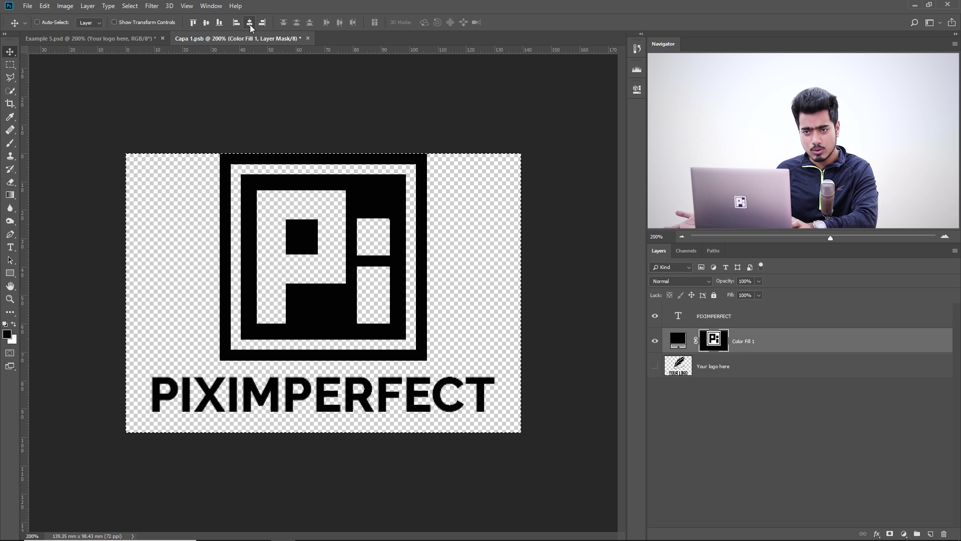
Save the smart object contents of Capa 1.psb and view the whole embossed mockup in Example 5.psd
key("ctrl")
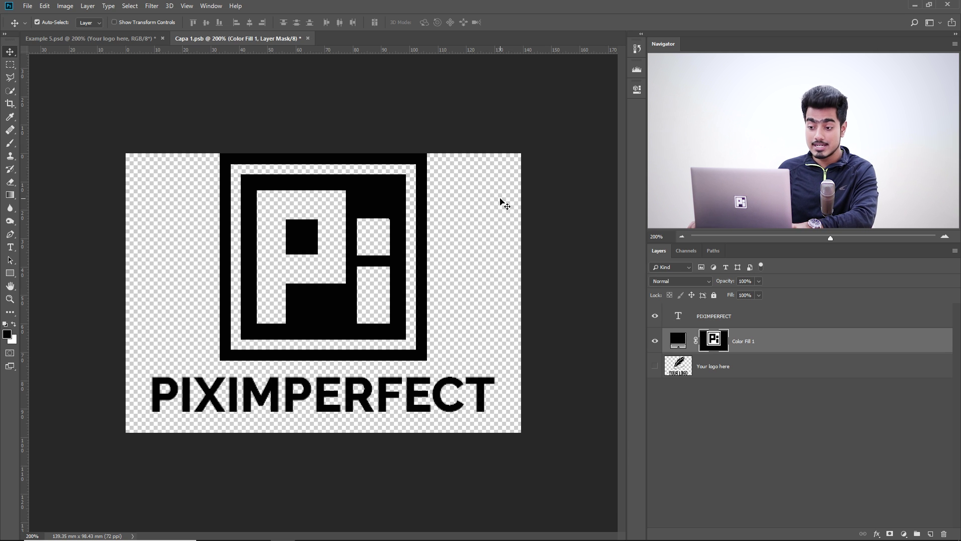
left_click(125, 39)
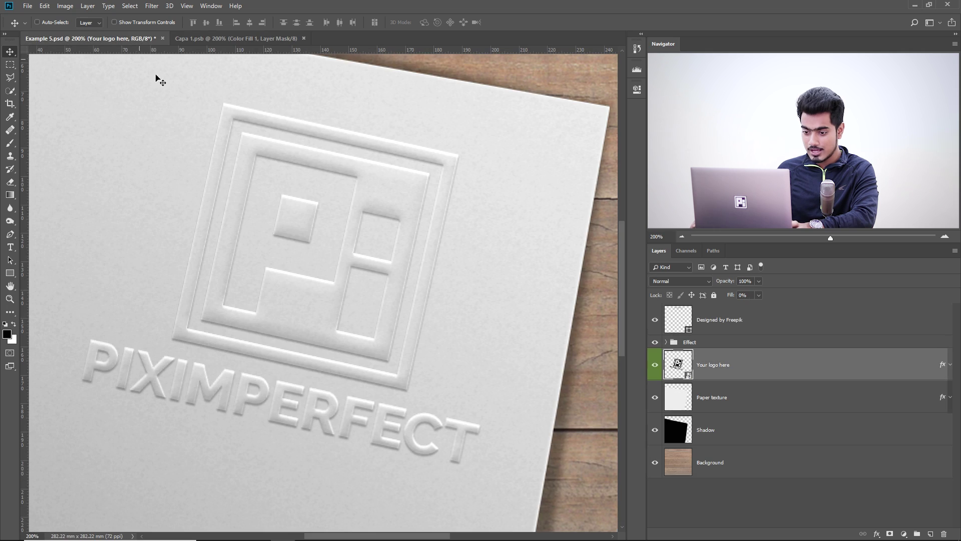
key("ctrl")
key("ctrl+0")
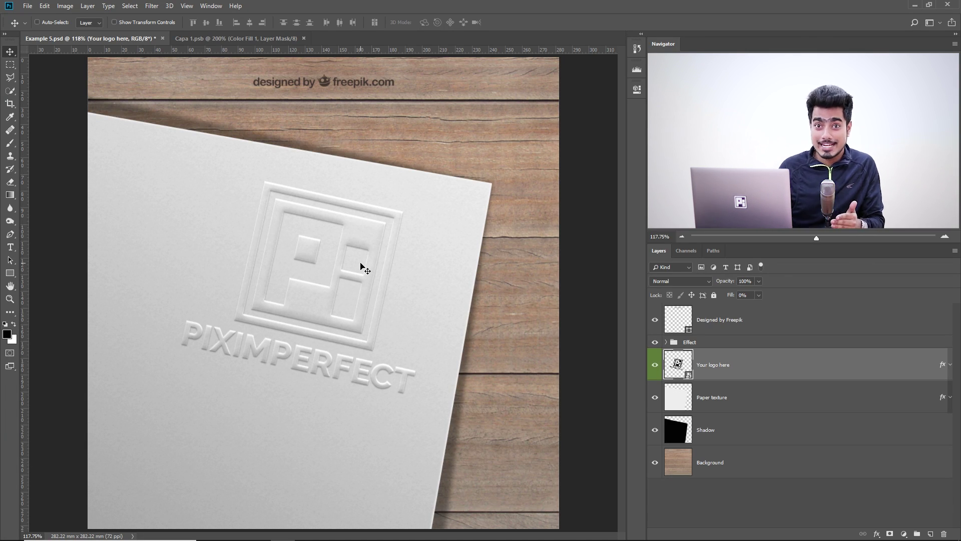
Delete the Color Fill 1 layer from Capa 1.psb and place PiXimperfect Logo as an embedded image again
left_click(188, 39)
left_click_drag(830, 342, 944, 534)
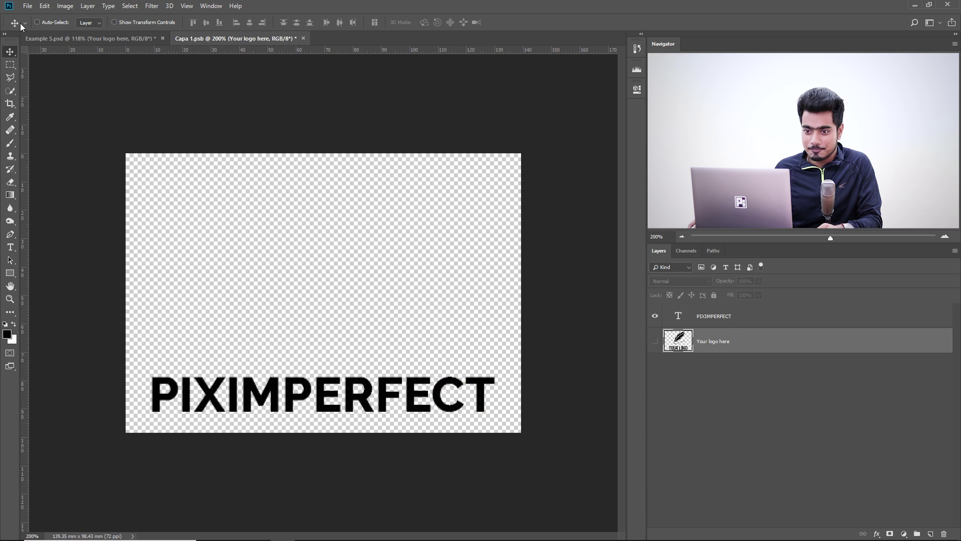
left_click(27, 6)
left_click(70, 195)
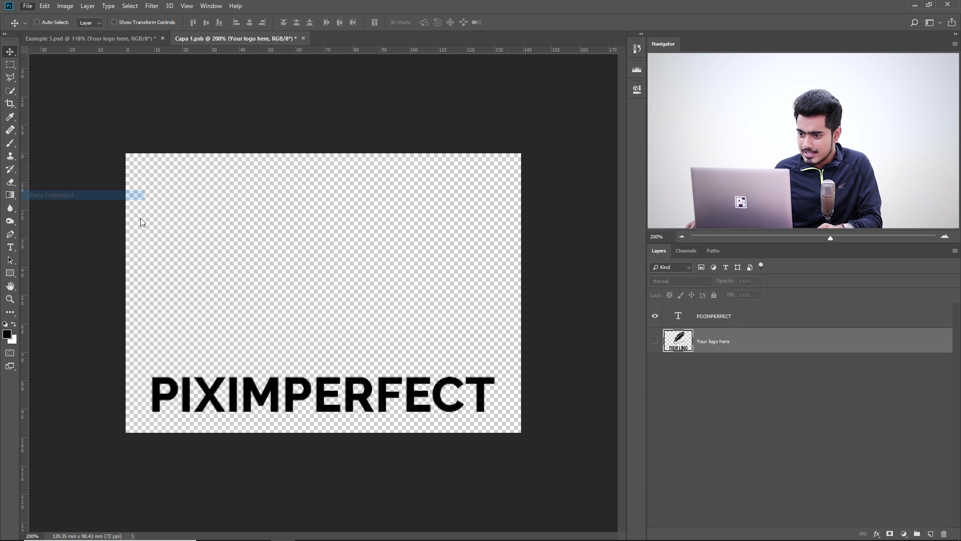
left_click(347, 89)
left_click(378, 243)
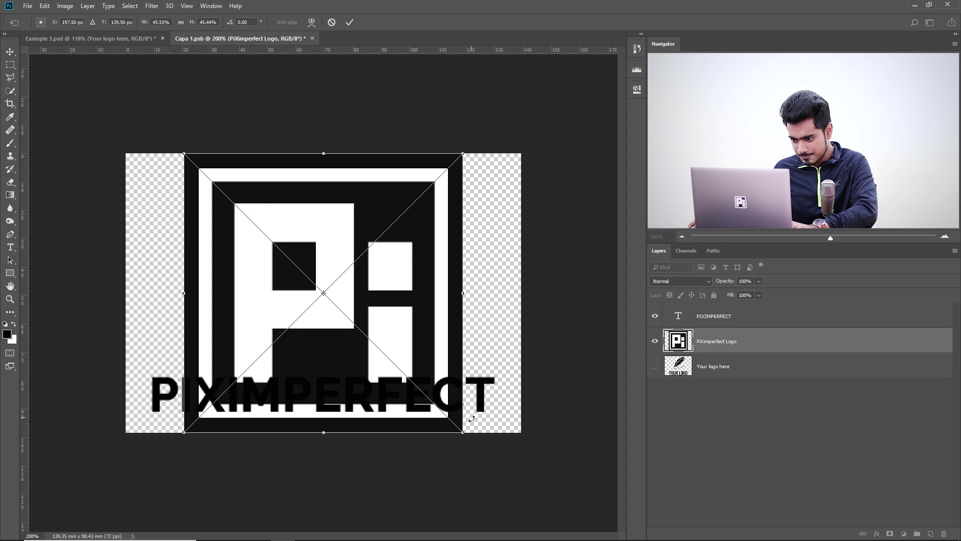
Scale the newly placed logo to about 34% and move it to the canvas's upper edge, above the PIXIMPERFECT text
left_click_drag(466, 443, 429, 391)
left_click_drag(386, 283, 386, 250)
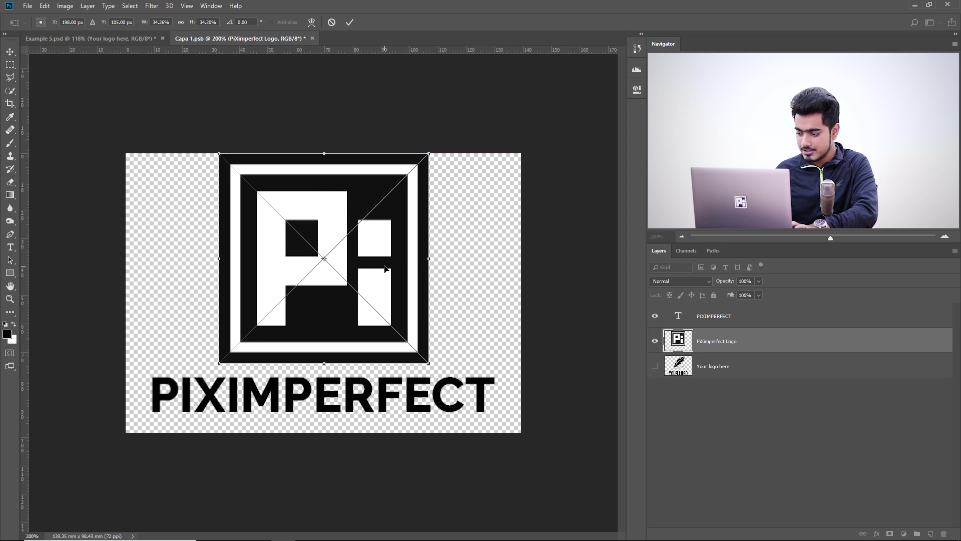
key("Return")
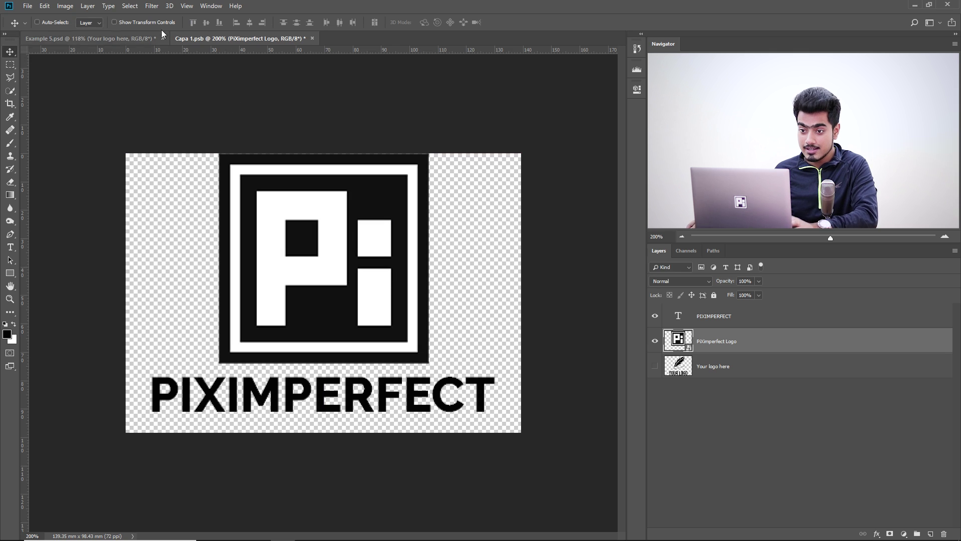
Select the logo's white areas with Color Range set to Highlights, using Fuzziness 43% and Range 168
left_click(130, 6)
left_click(160, 100)
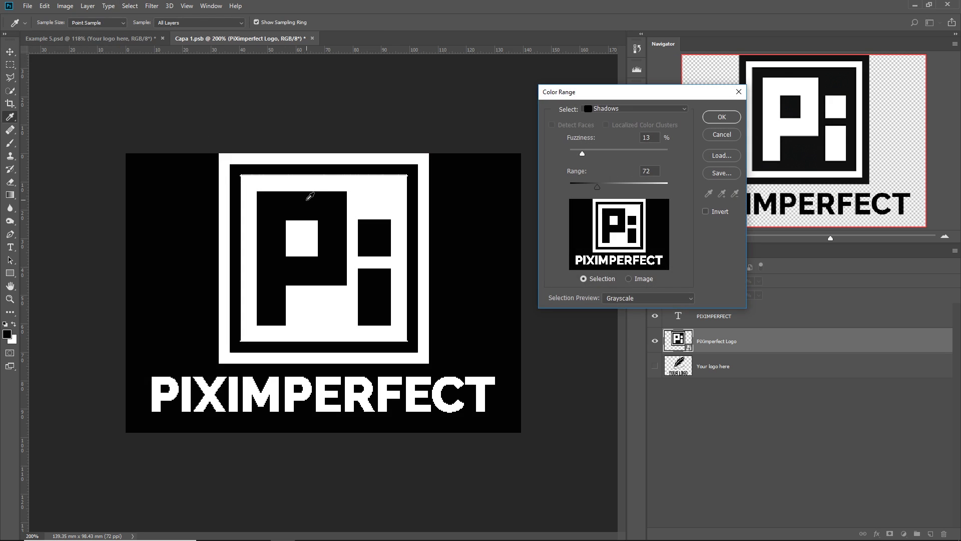
left_click(641, 109)
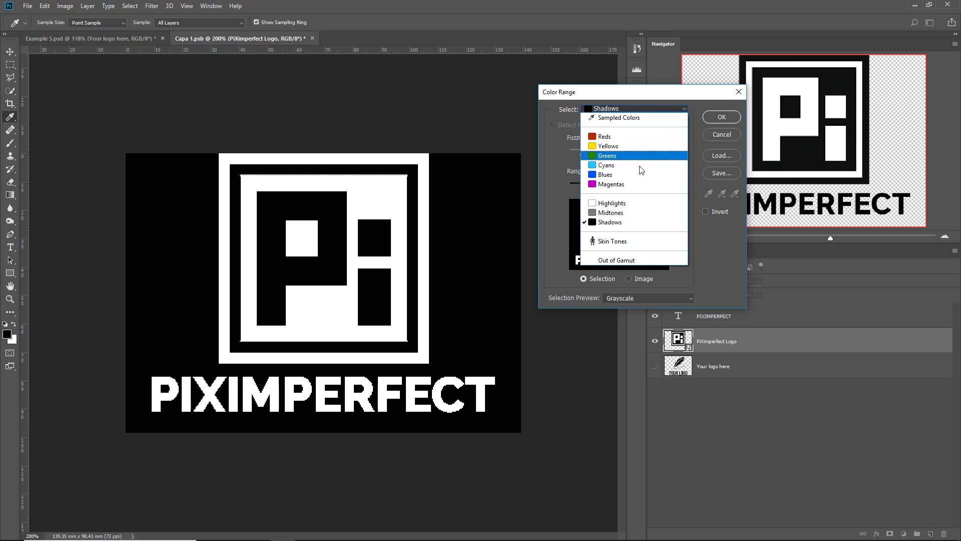
left_click(640, 205)
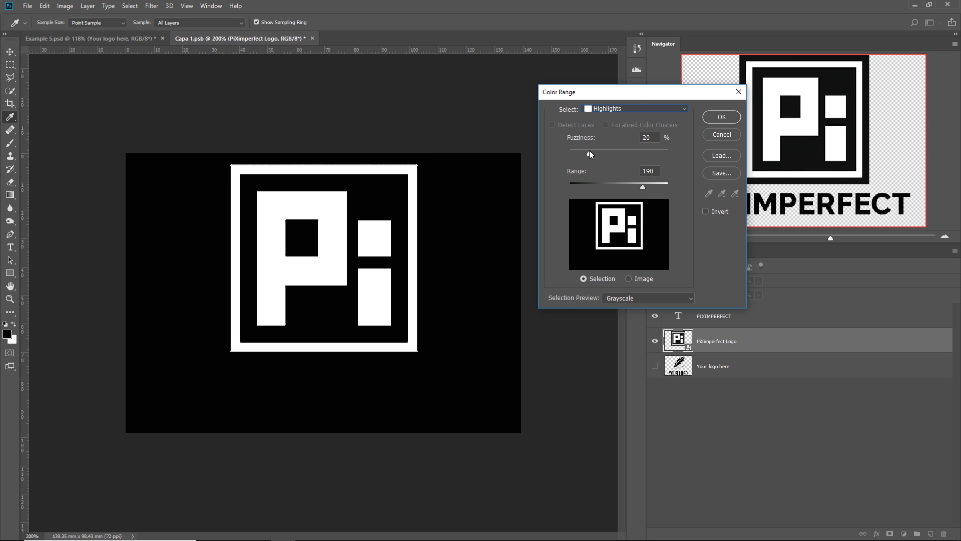
mouse_move(640, 188)
left_mouse_down()
mouse_move(657, 189)
mouse_move(626, 188)
left_mouse_up()
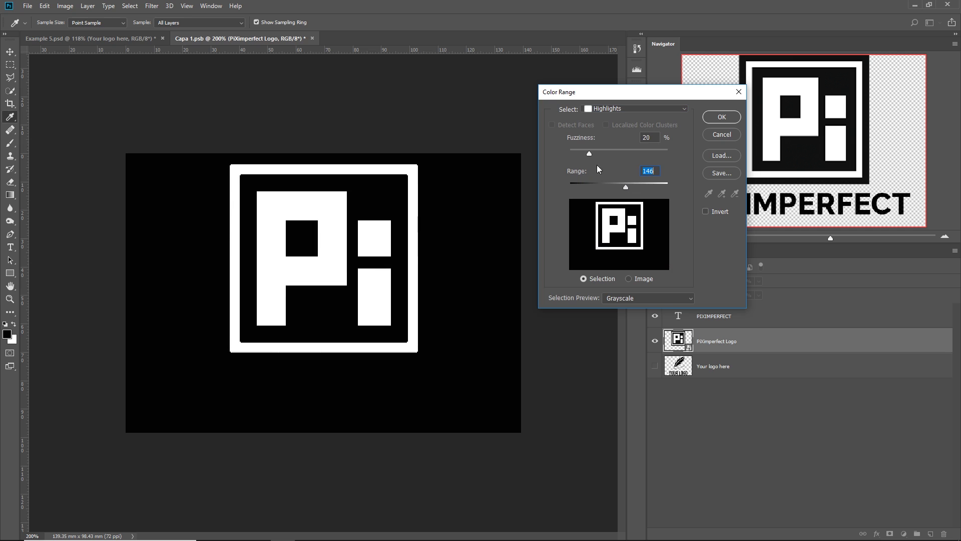
left_click_drag(597, 153, 612, 153)
left_click_drag(625, 188, 635, 188)
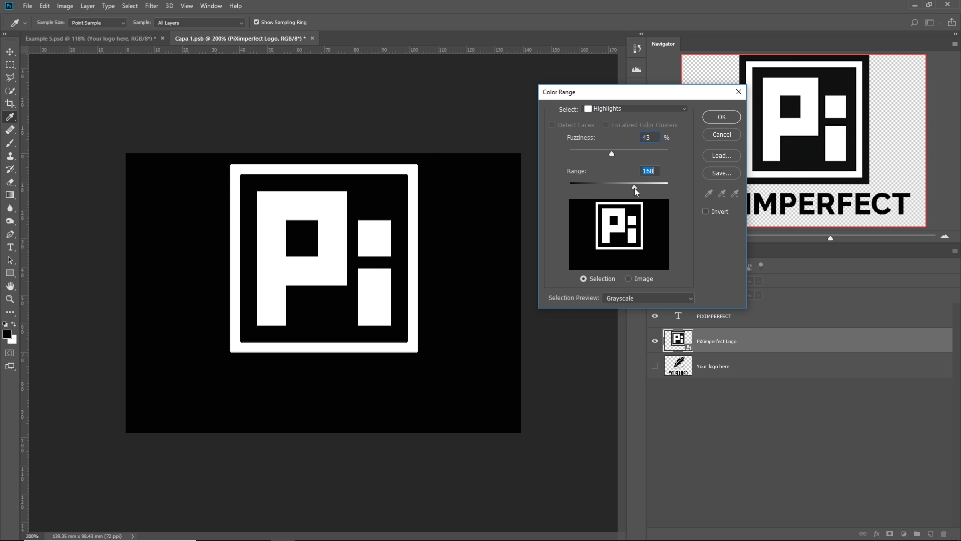
left_click(734, 122)
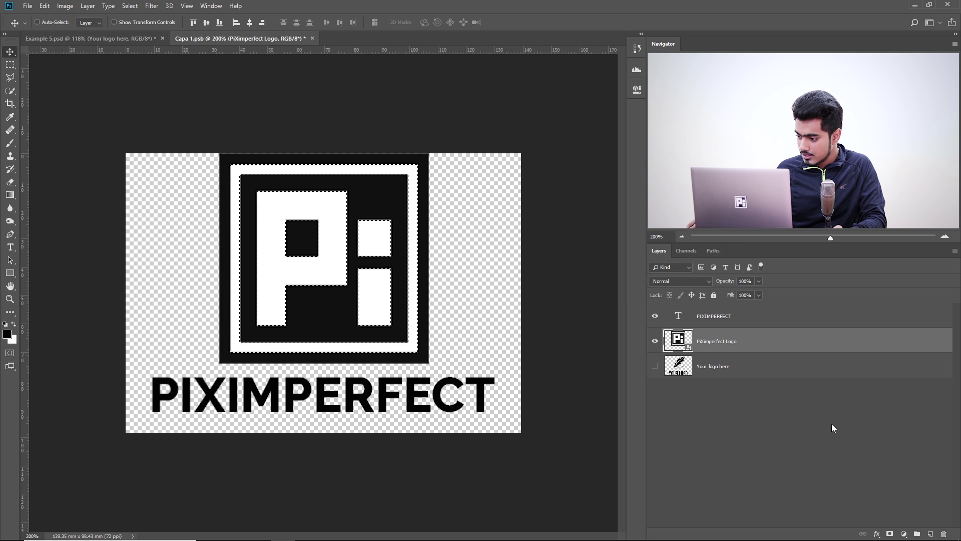
Add a black (000000) Solid Color fill layer from the selection, above the PiXimperfect Logo layer
left_click(904, 532)
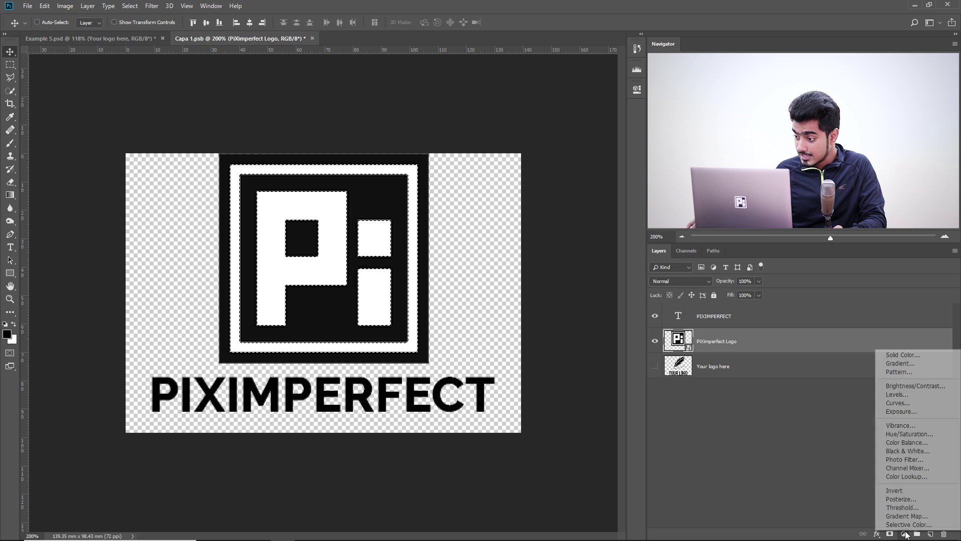
left_click(896, 355)
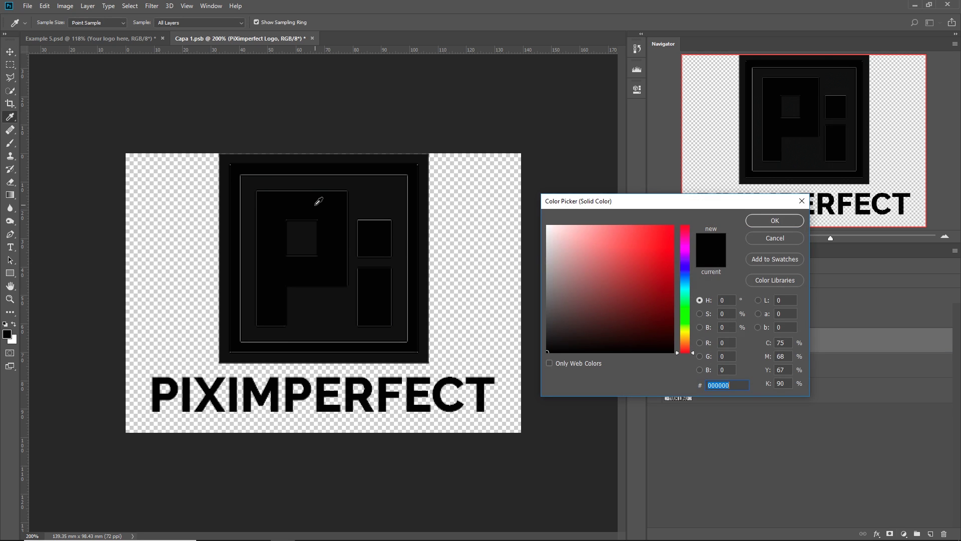
left_click_drag(572, 324, 547, 352)
left_click(769, 220)
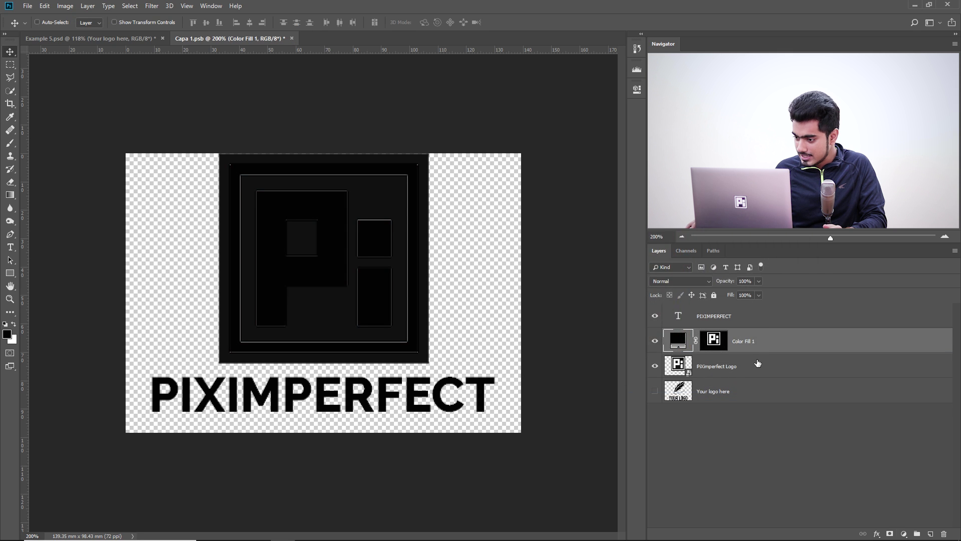
Hide the PiXimperfect Logo layer and save Capa 1.psb to update the Example 5.psd mockup
left_click(655, 367)
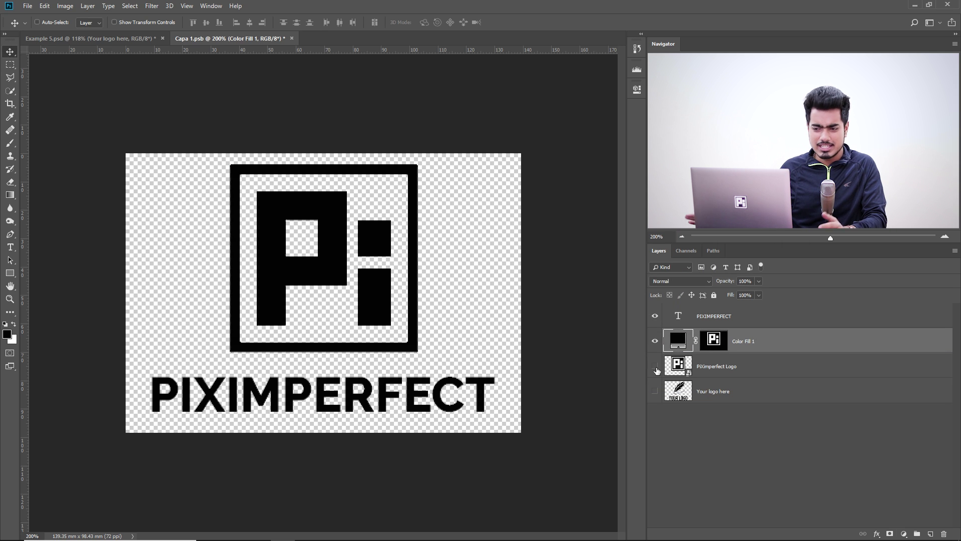
key("ctrl+s")
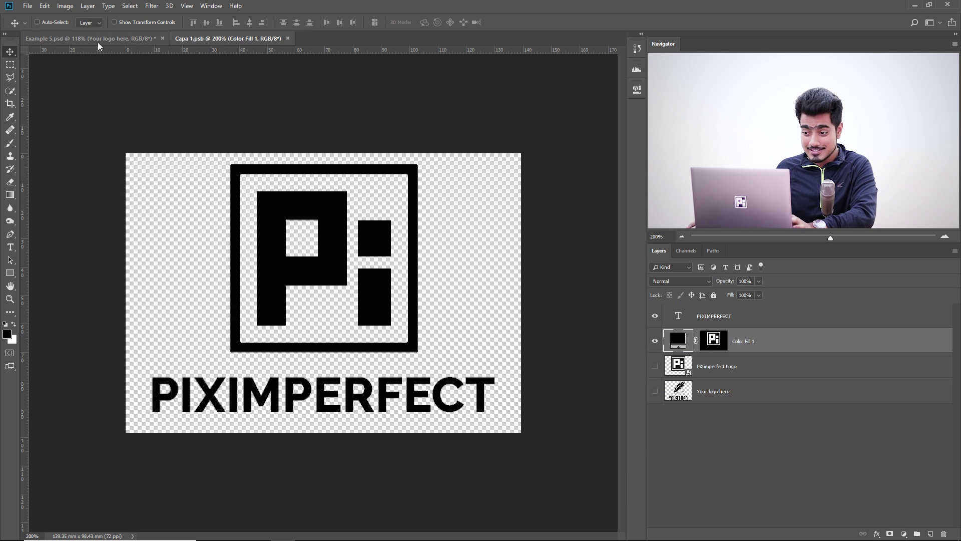
key("ctrl+Tab")
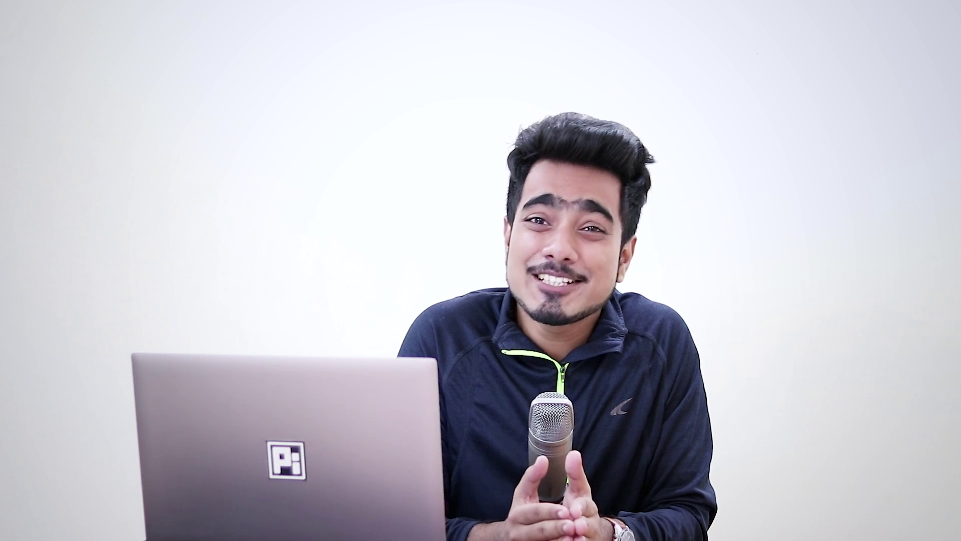